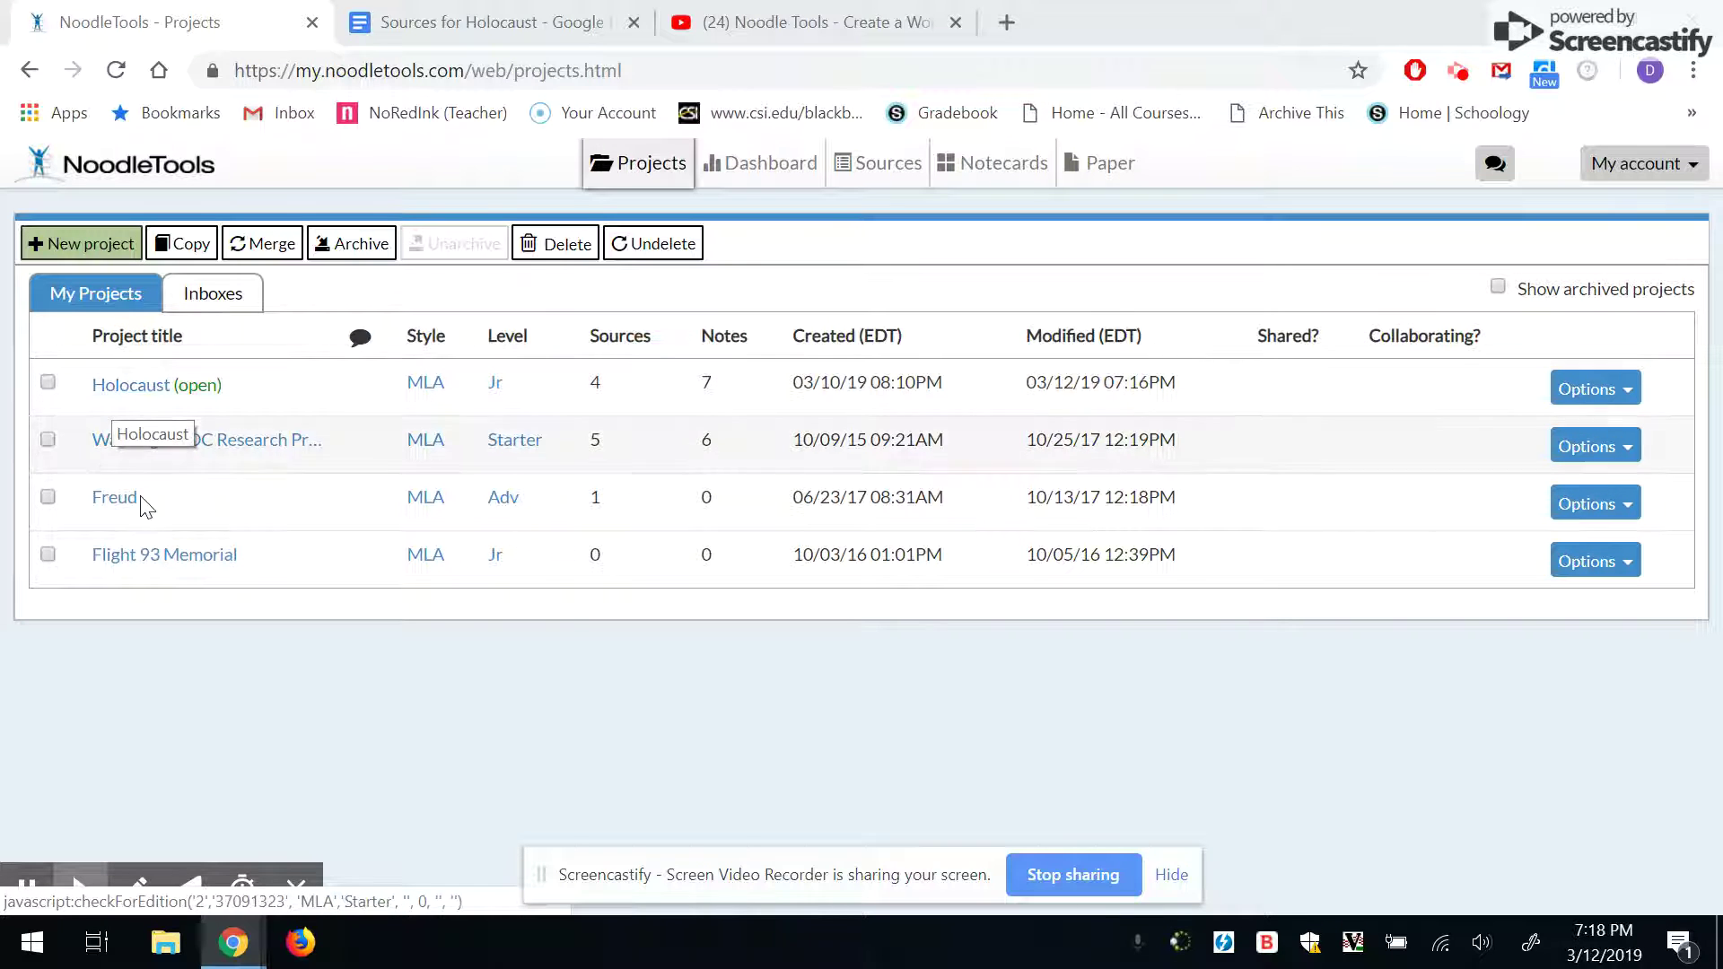
Step: Open the Holocaust project and review its list of source citations
{"action": "left_click", "coordinate": [145, 388]}
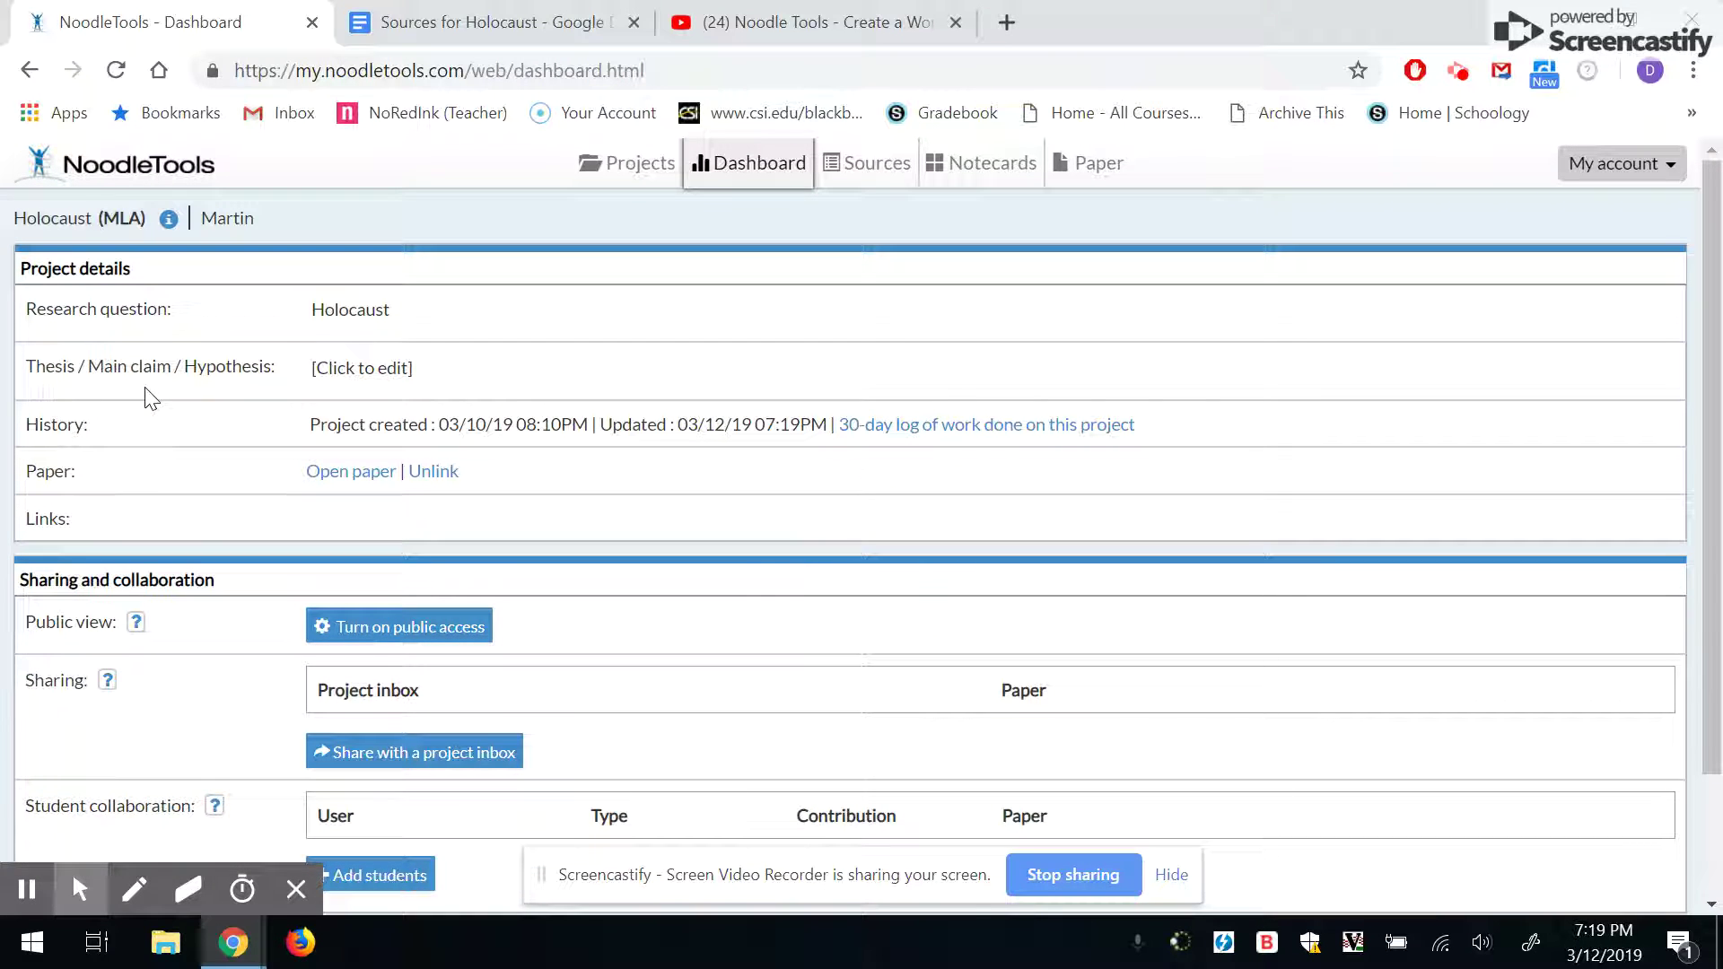
{"action": "left_click", "coordinate": [869, 165]}
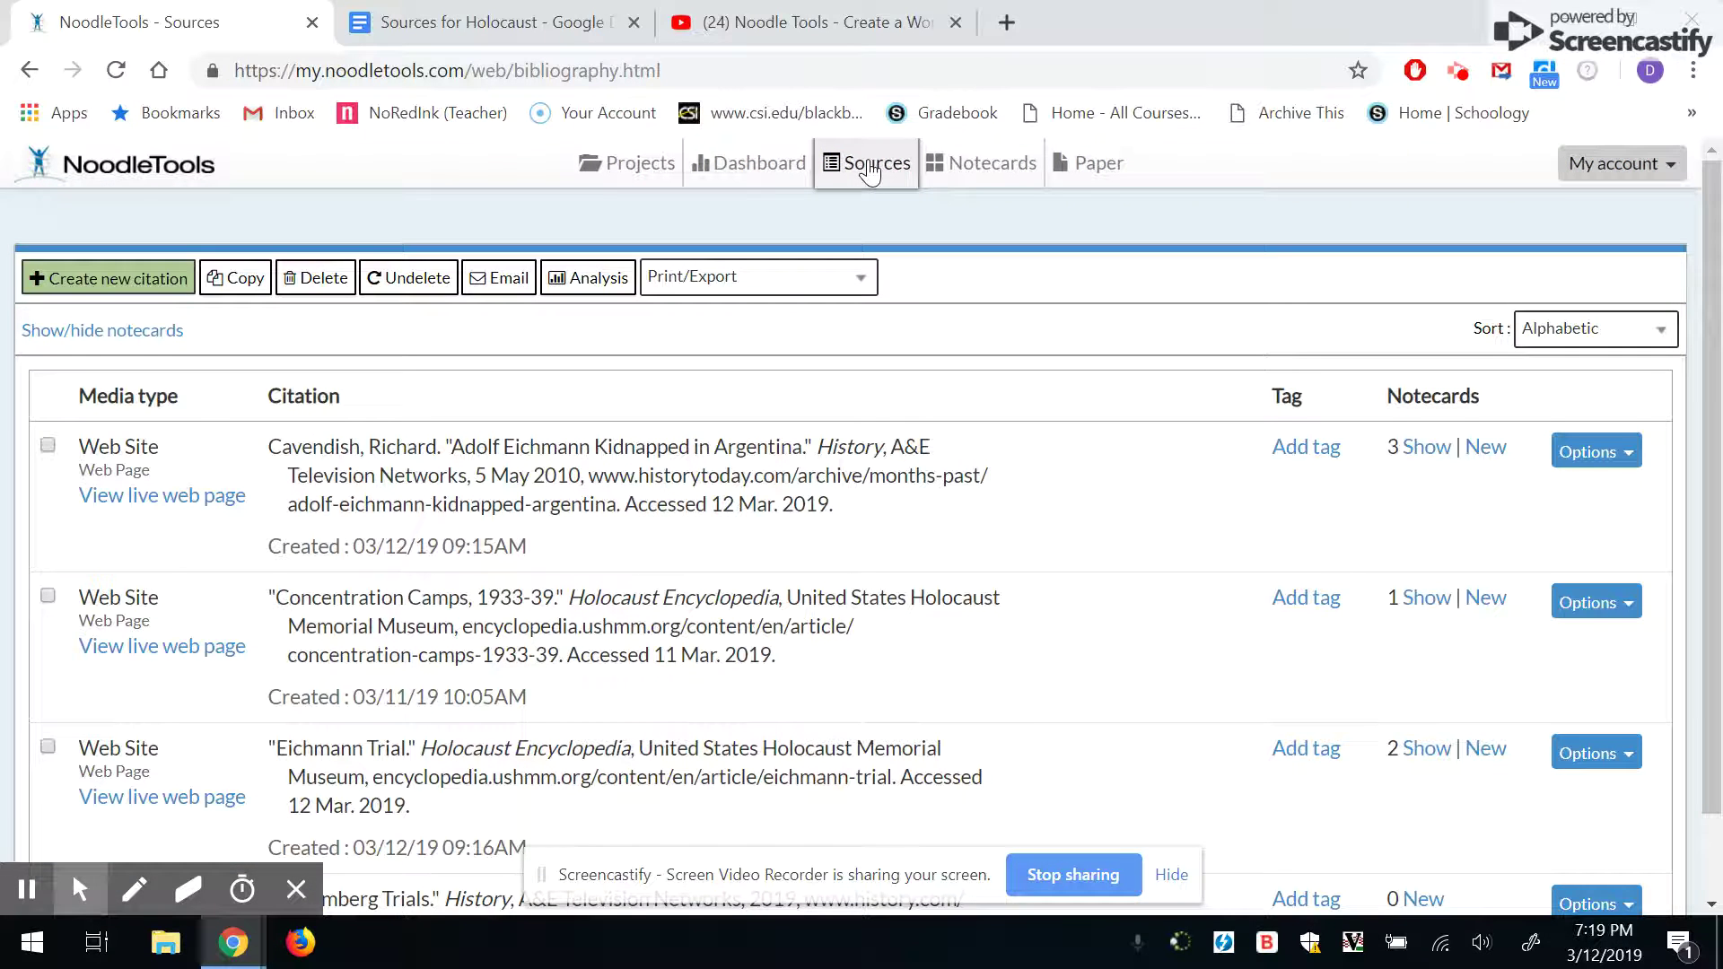
{"action": "scroll", "coordinate": [868, 169], "scroll_direction": "down", "scroll_amount": 1}
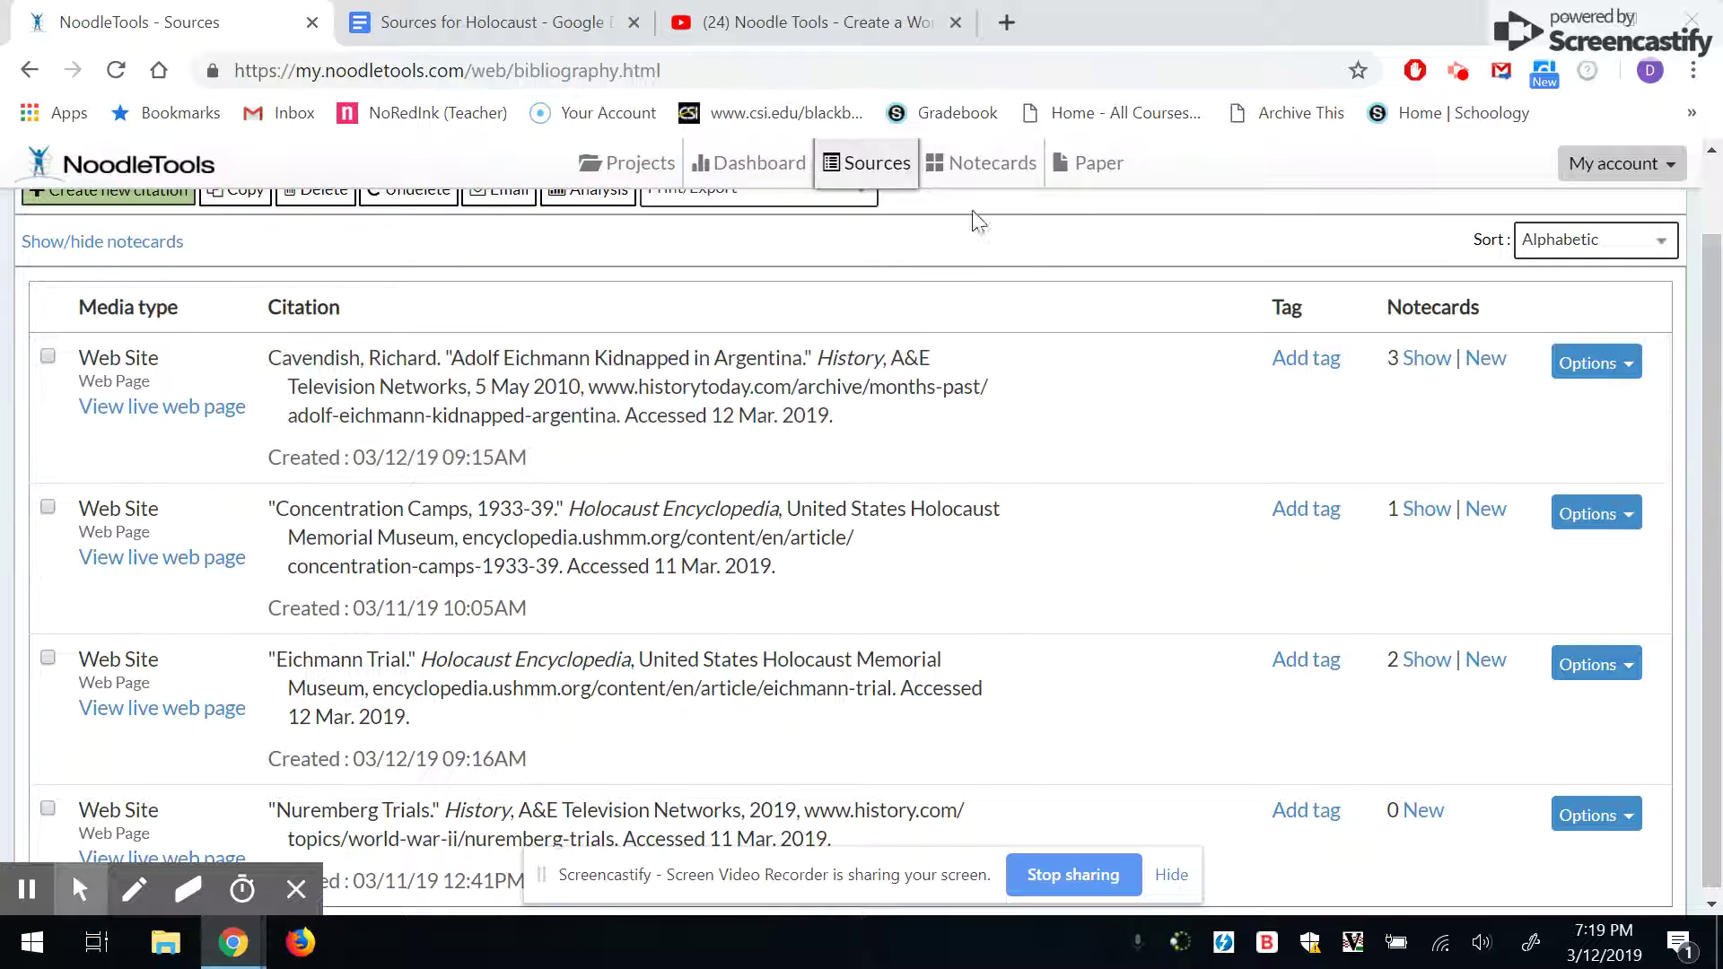
Step: Open the project's notecards and move the Arrest card on the tabletop to between Kidnapping and Final Solution, above Mercedes Benz
{"action": "left_click", "coordinate": [988, 172]}
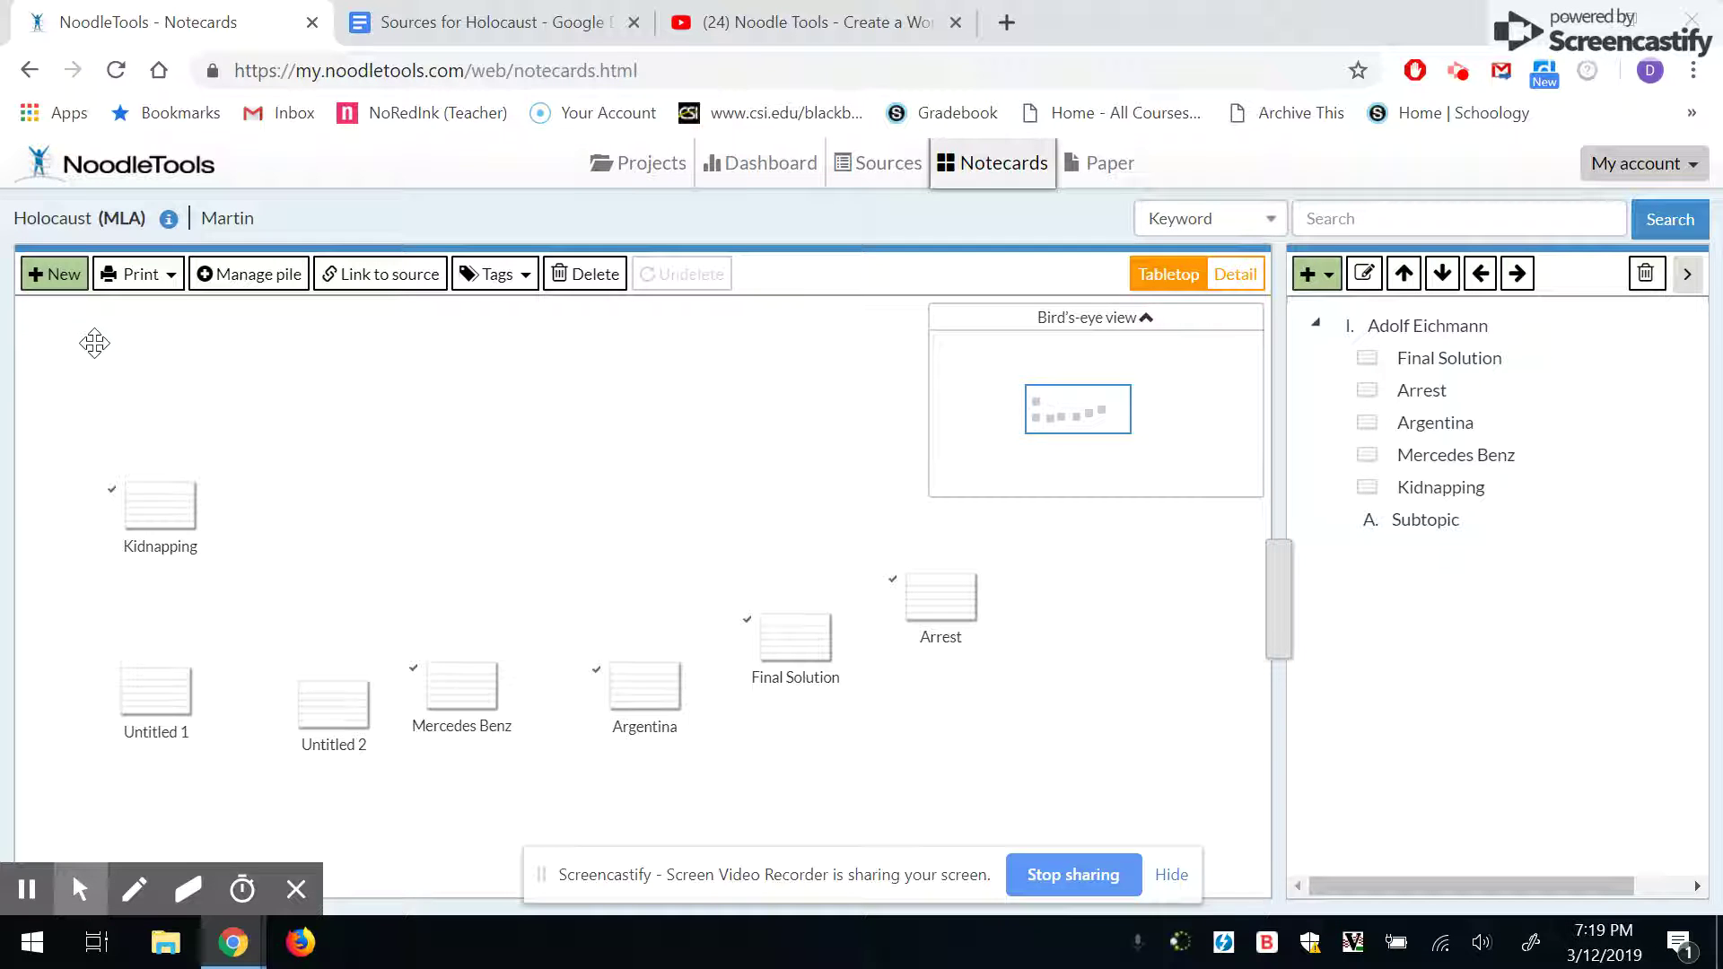
{"action": "mouse_move", "coordinate": [915, 596]}
{"action": "left_mouse_down"}
{"action": "mouse_move", "coordinate": [589, 412]}
{"action": "mouse_move", "coordinate": [377, 550]}
{"action": "mouse_move", "coordinate": [862, 307]}
{"action": "mouse_move", "coordinate": [895, 260]}
{"action": "left_mouse_up"}
{"action": "left_click_drag", "start_coordinate": [1104, 415], "coordinate": [1096, 386]}
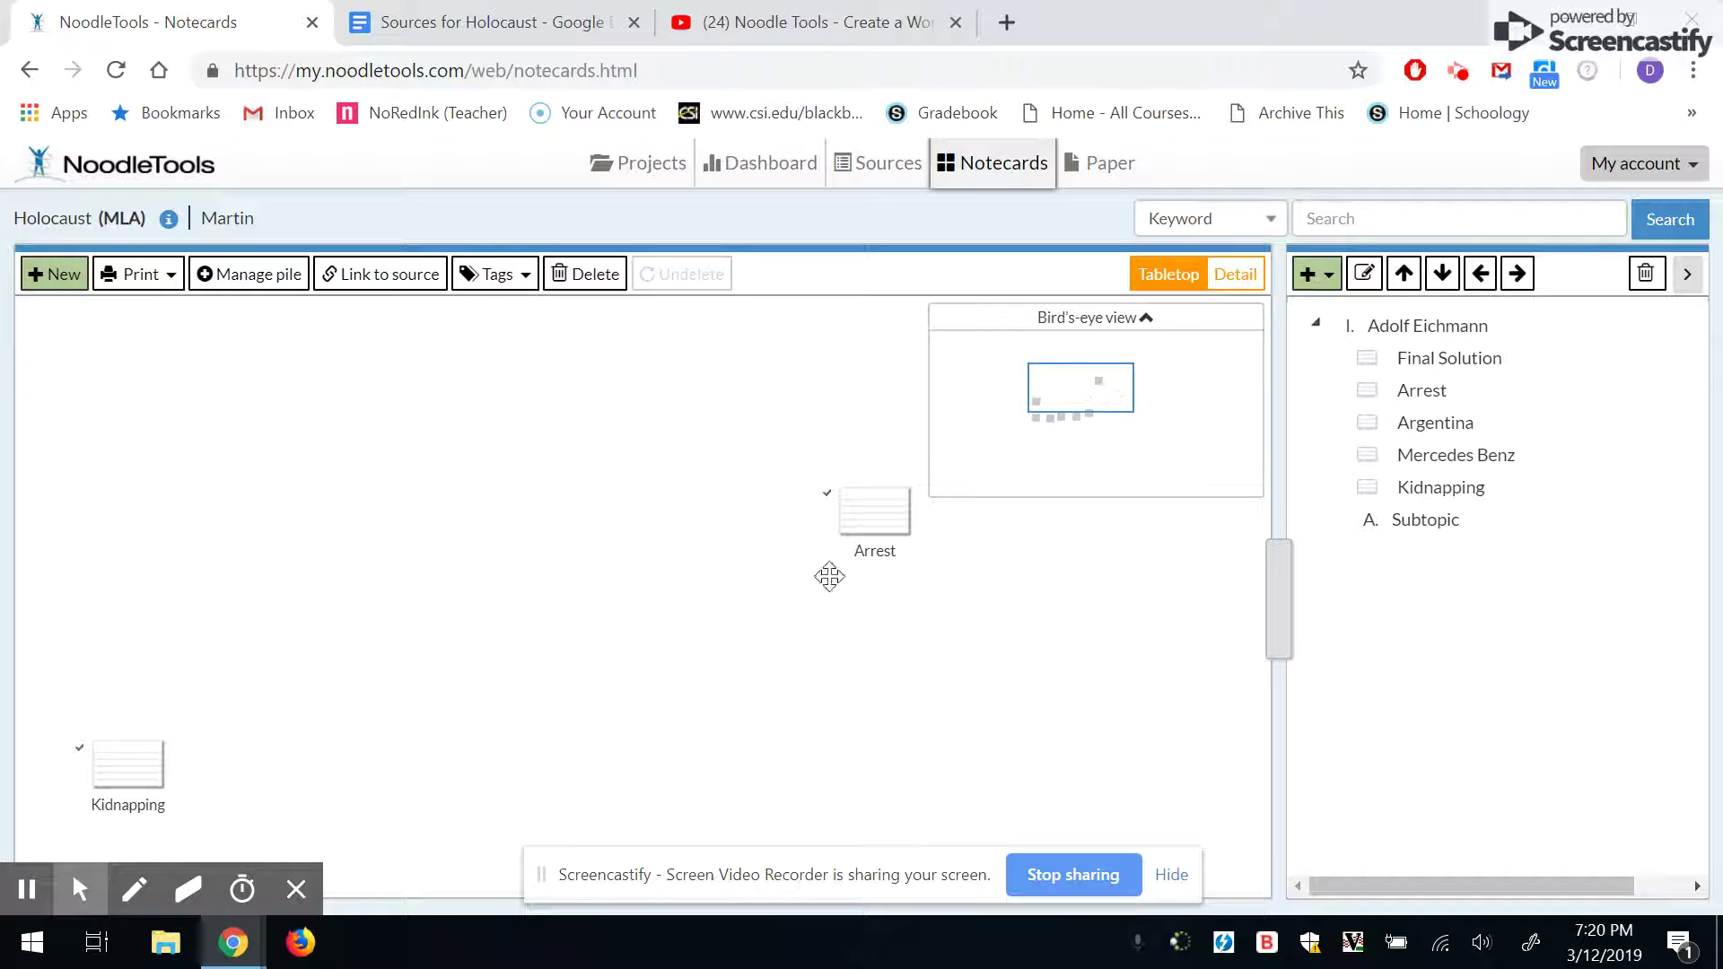
{"action": "mouse_move", "coordinate": [875, 516]}
{"action": "left_click_drag", "start_coordinate": [867, 513], "coordinate": [368, 824]}
{"action": "left_click_drag", "start_coordinate": [1080, 396], "coordinate": [1067, 413]}
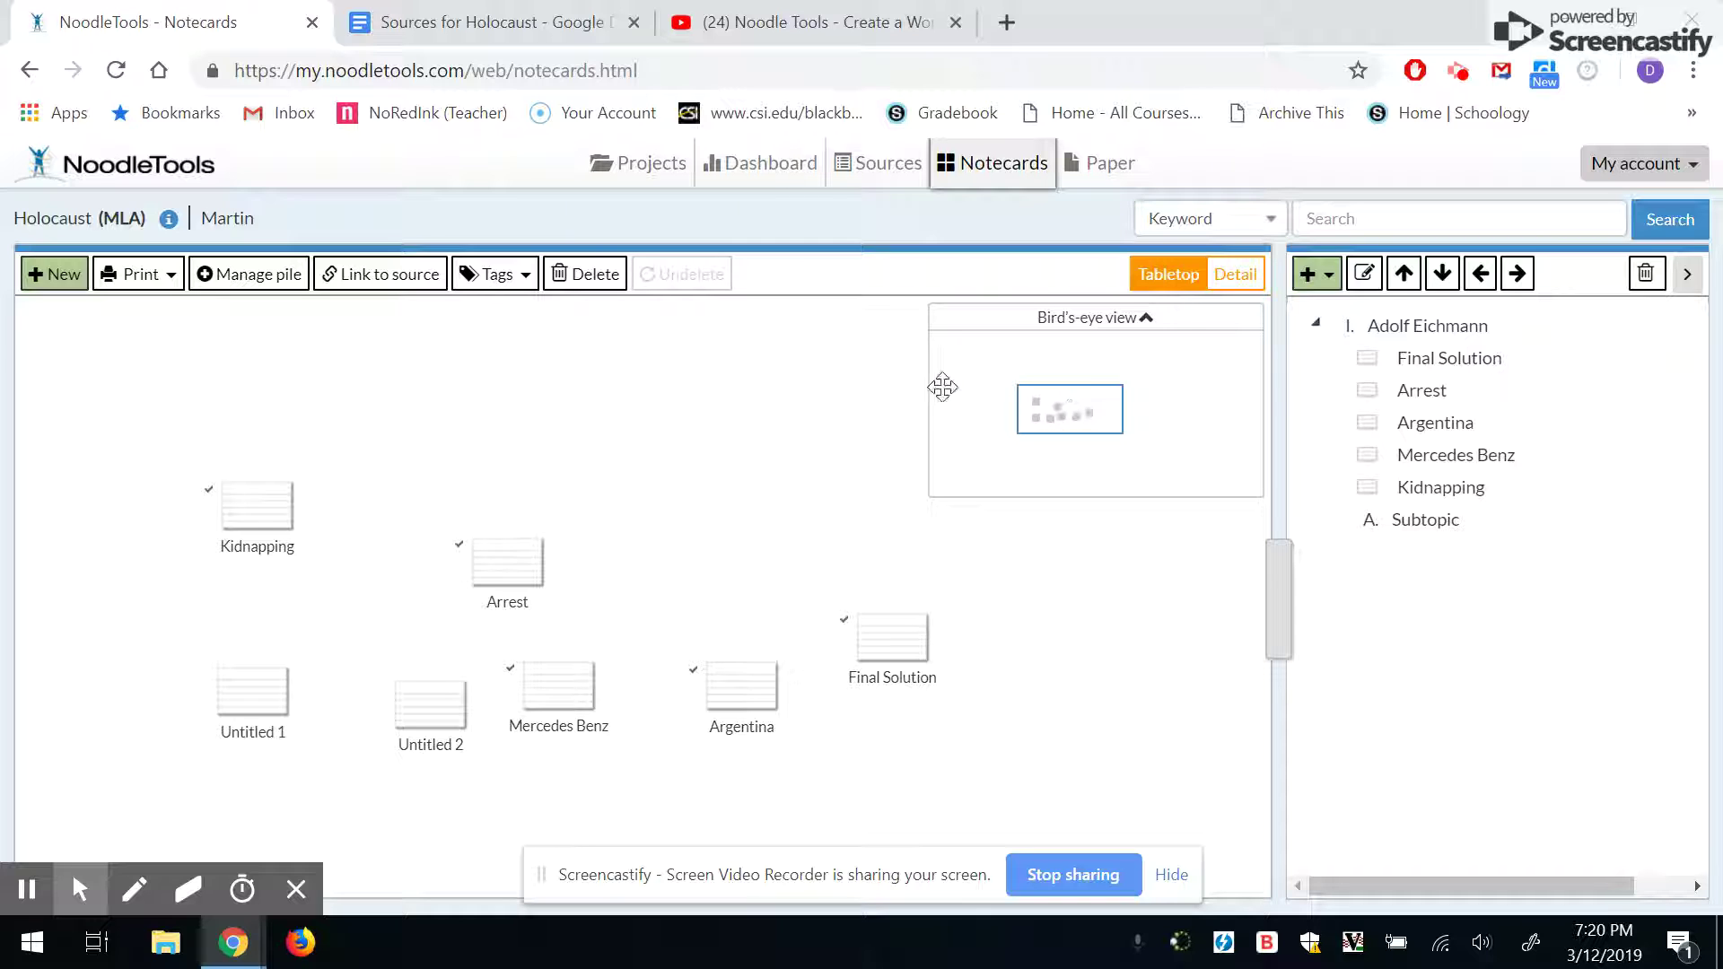
{"action": "left_click", "coordinate": [412, 714]}
{"action": "left_click", "coordinate": [731, 417]}
Step: Remove the Final Solution, Arrest, Argentina, Mercedes Benz and Kidnapping notecards from the outline, keeping them on the tabletop
{"action": "left_click", "coordinate": [1449, 359]}
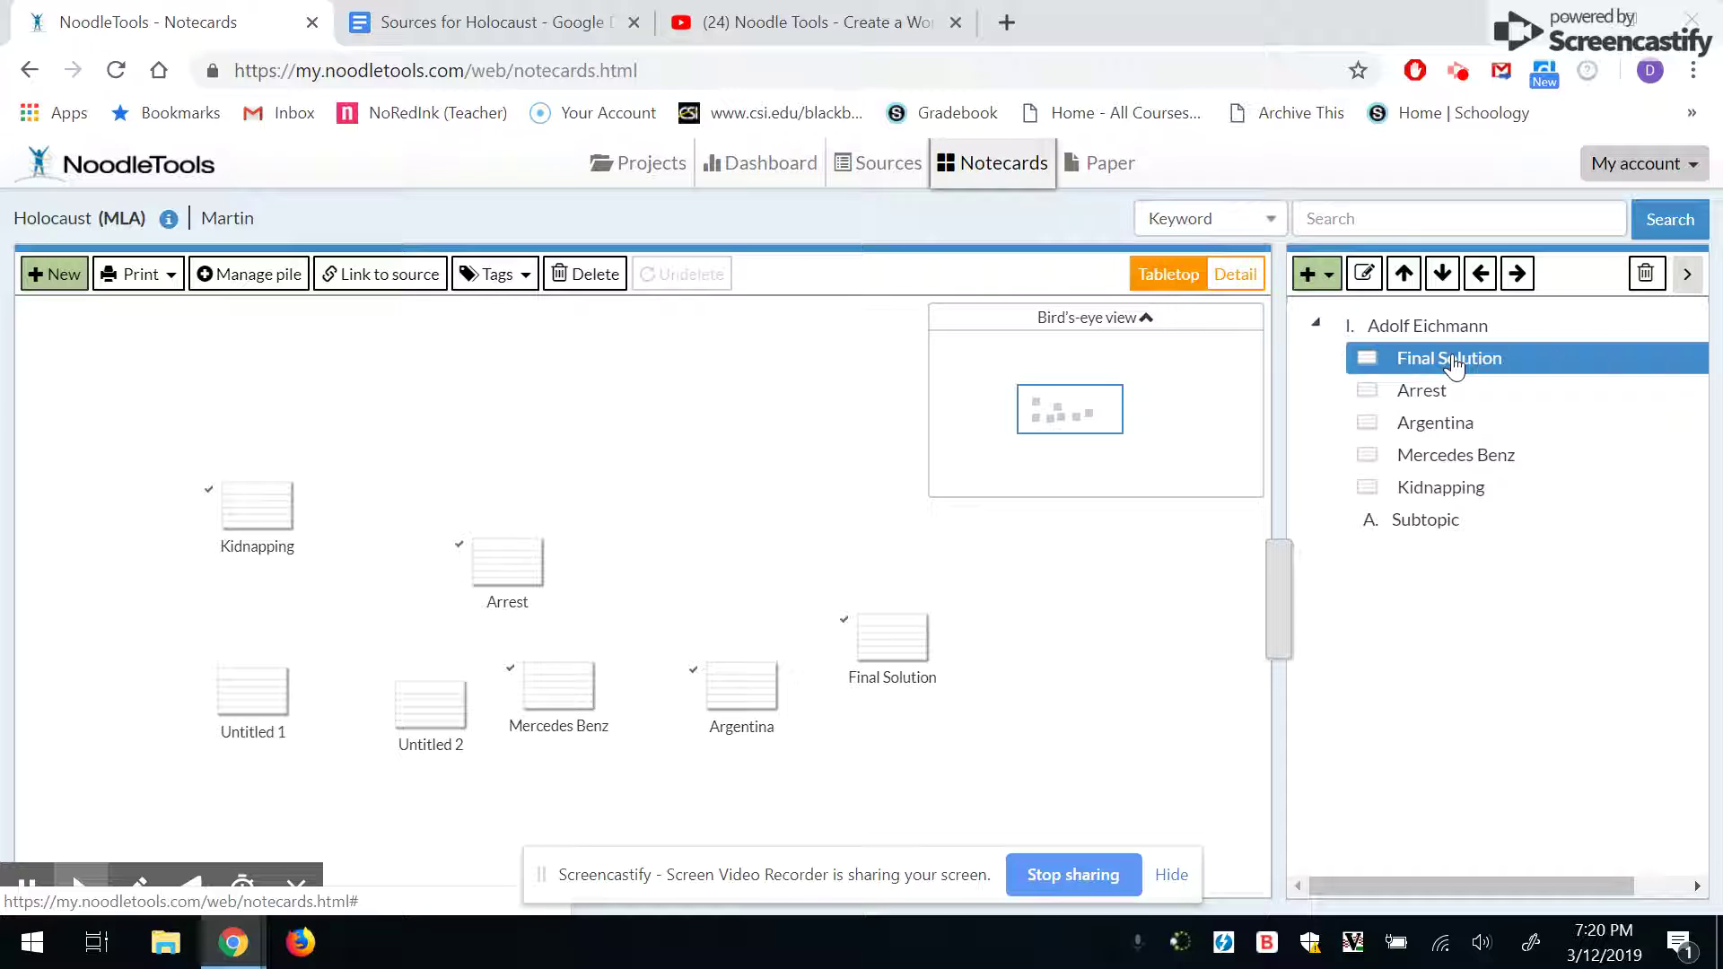
{"action": "left_click", "coordinate": [1454, 359]}
{"action": "left_click", "coordinate": [1127, 361]}
{"action": "left_click", "coordinate": [909, 377]}
{"action": "left_click_drag", "start_coordinate": [866, 375], "coordinate": [647, 434]}
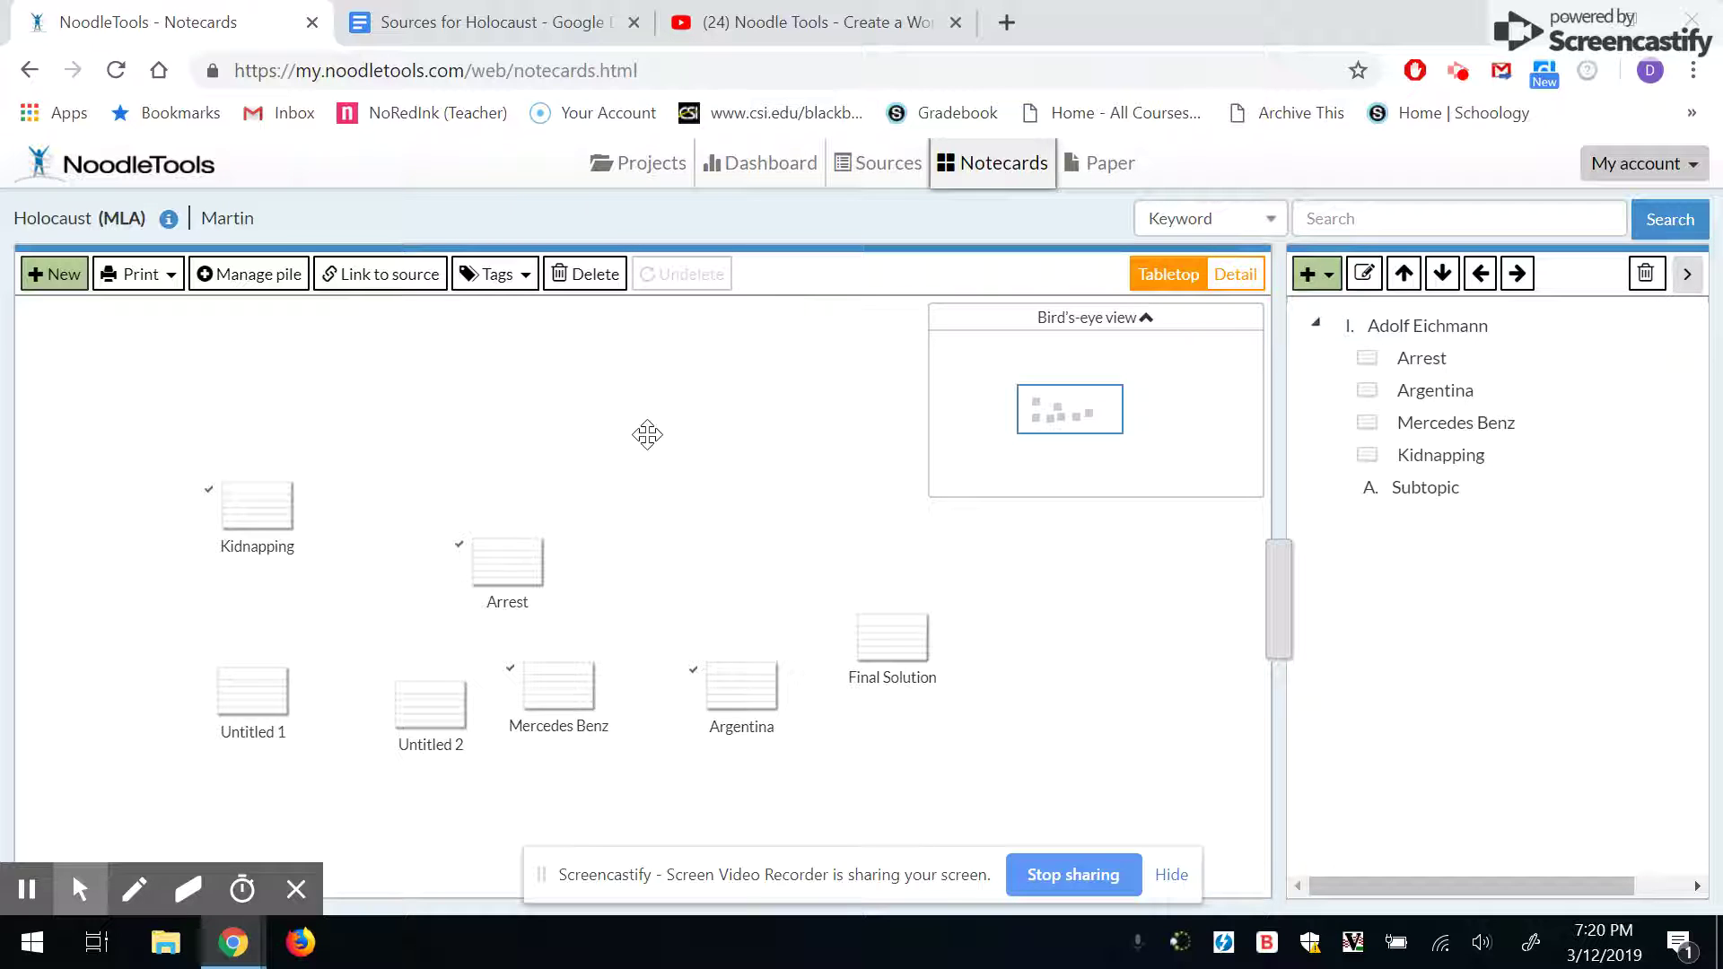
{"action": "left_click_drag", "start_coordinate": [1436, 359], "coordinate": [595, 458]}
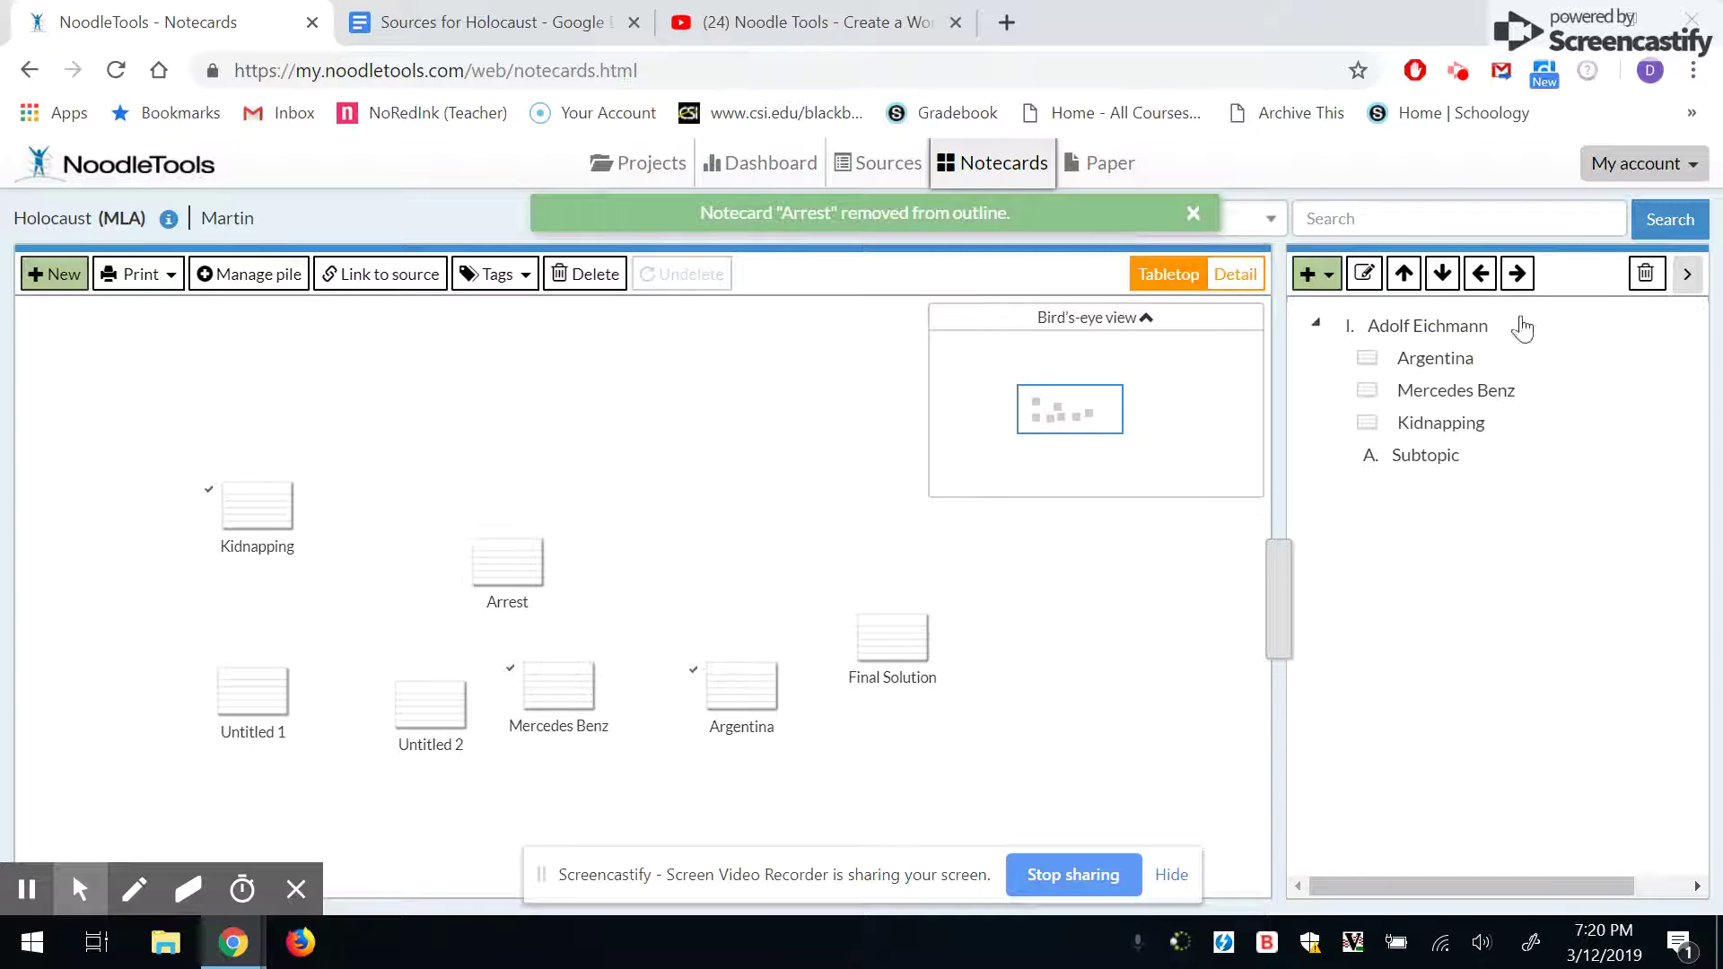
{"action": "left_click_drag", "start_coordinate": [1413, 359], "coordinate": [669, 412]}
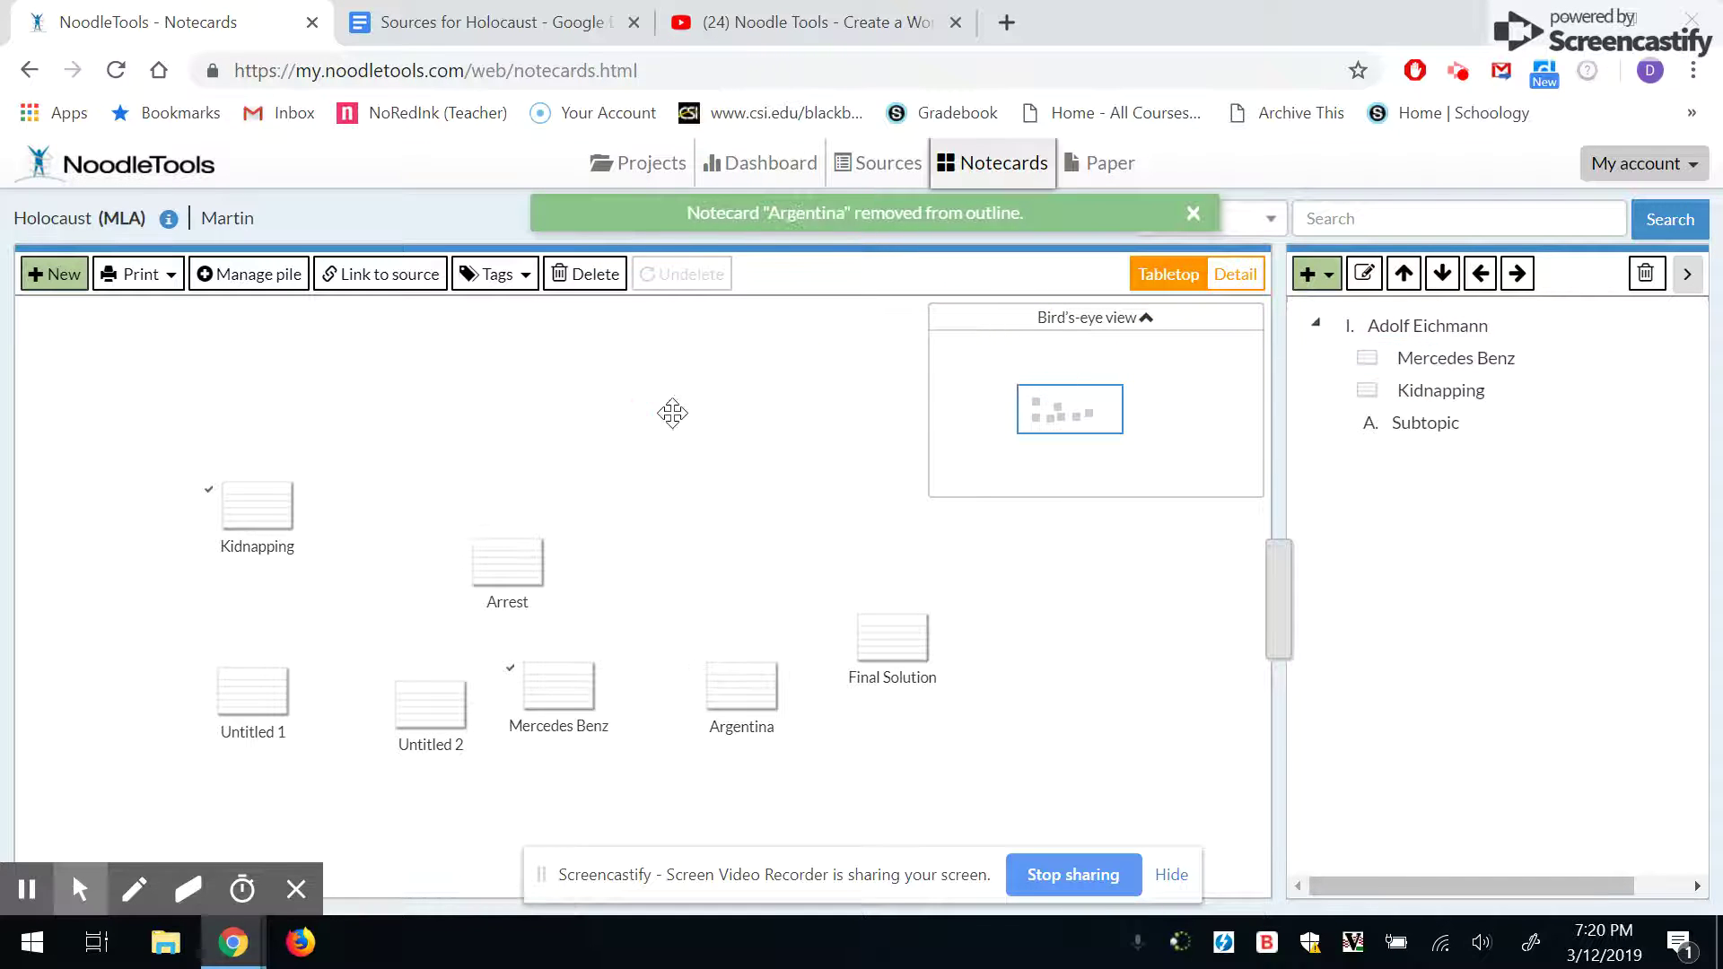
{"action": "left_click", "coordinate": [1442, 388]}
{"action": "left_click_drag", "start_coordinate": [1431, 359], "coordinate": [627, 383]}
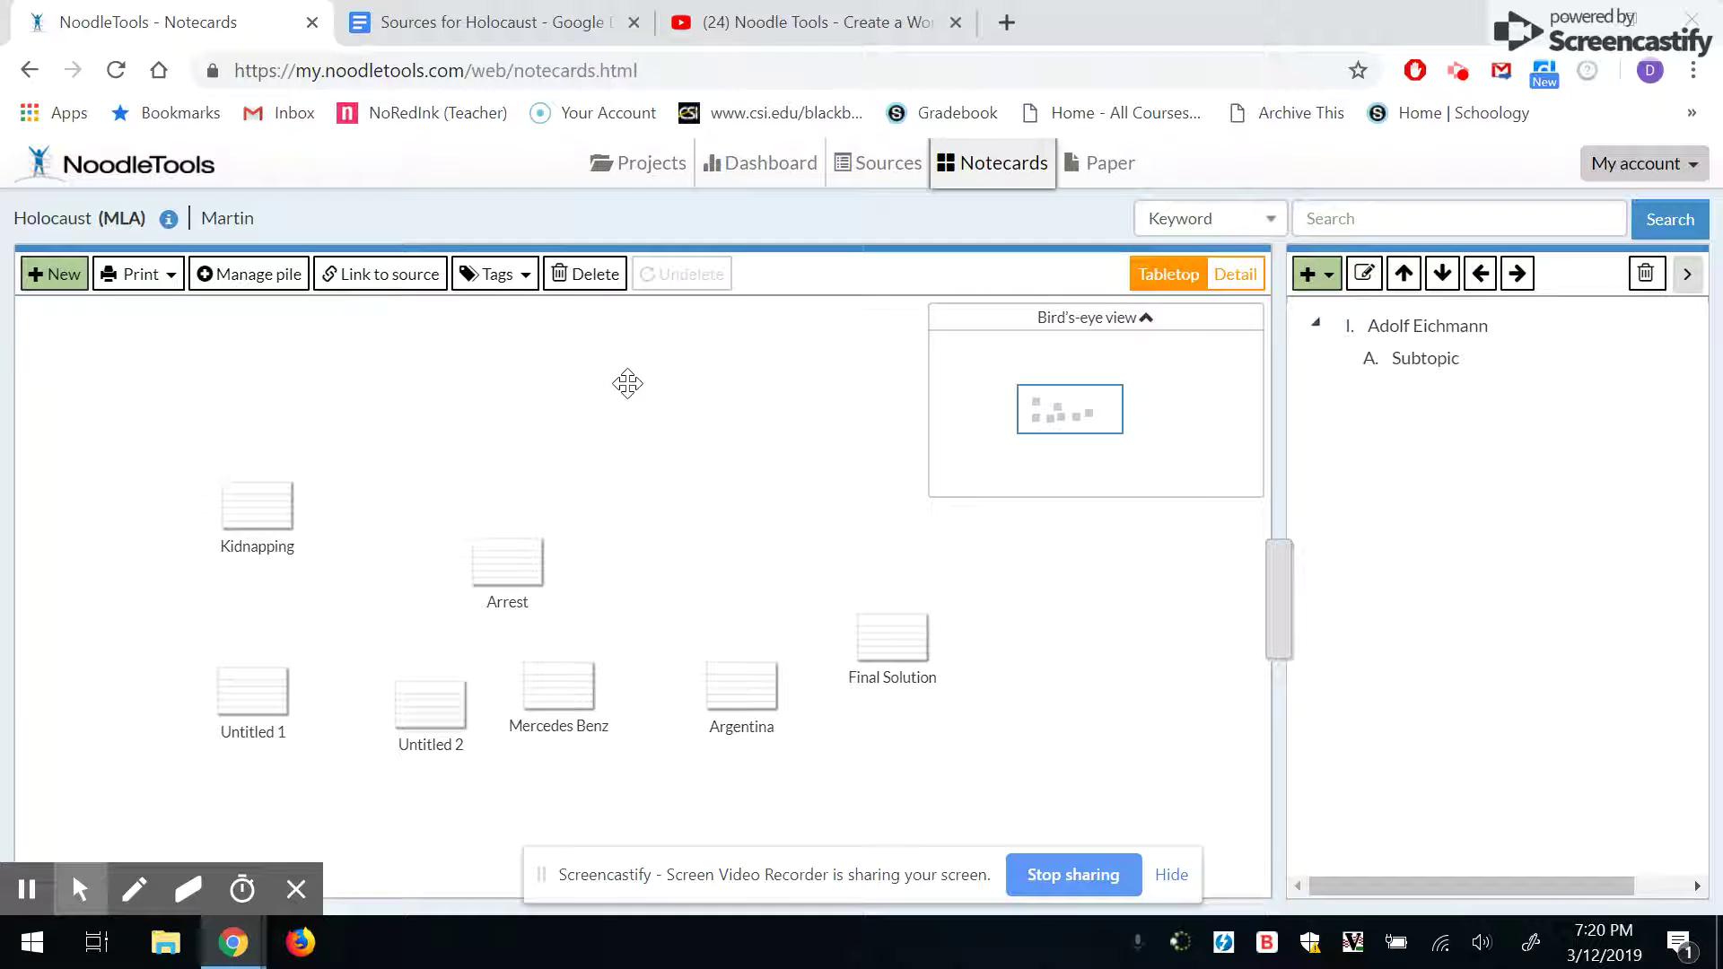
Step: Rename the outline's first main heading, Adolf Eichmann, as Topic
{"action": "left_click", "coordinate": [1412, 329]}
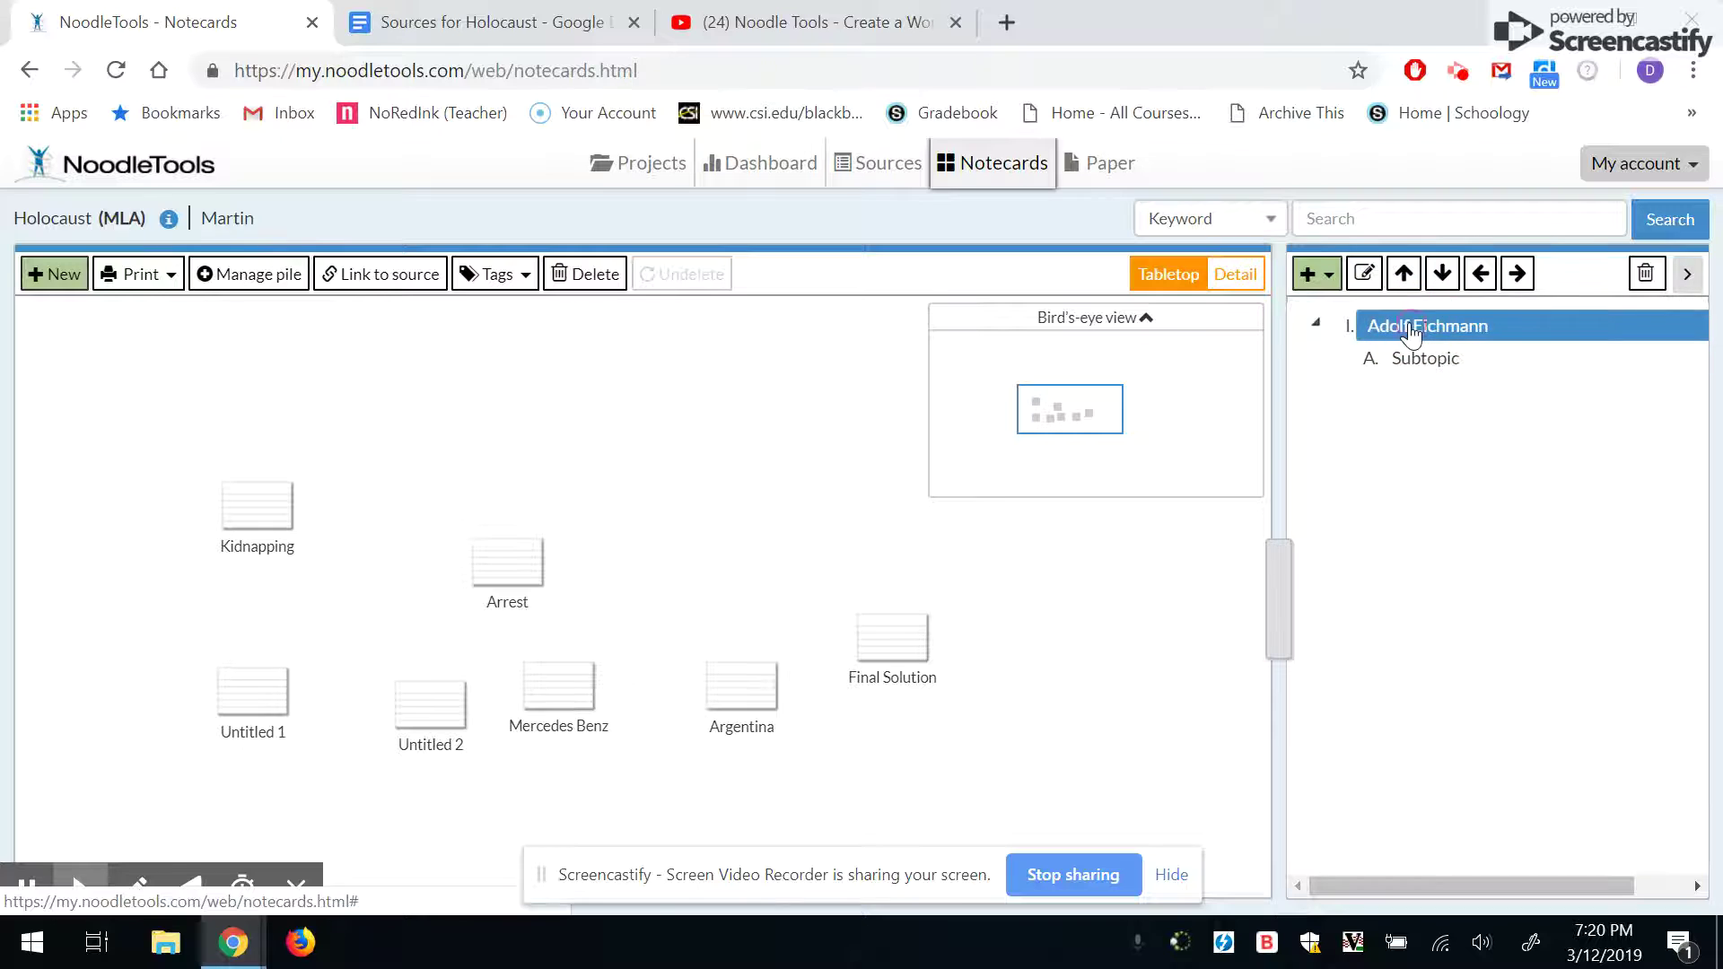
{"action": "left_click", "coordinate": [1413, 329]}
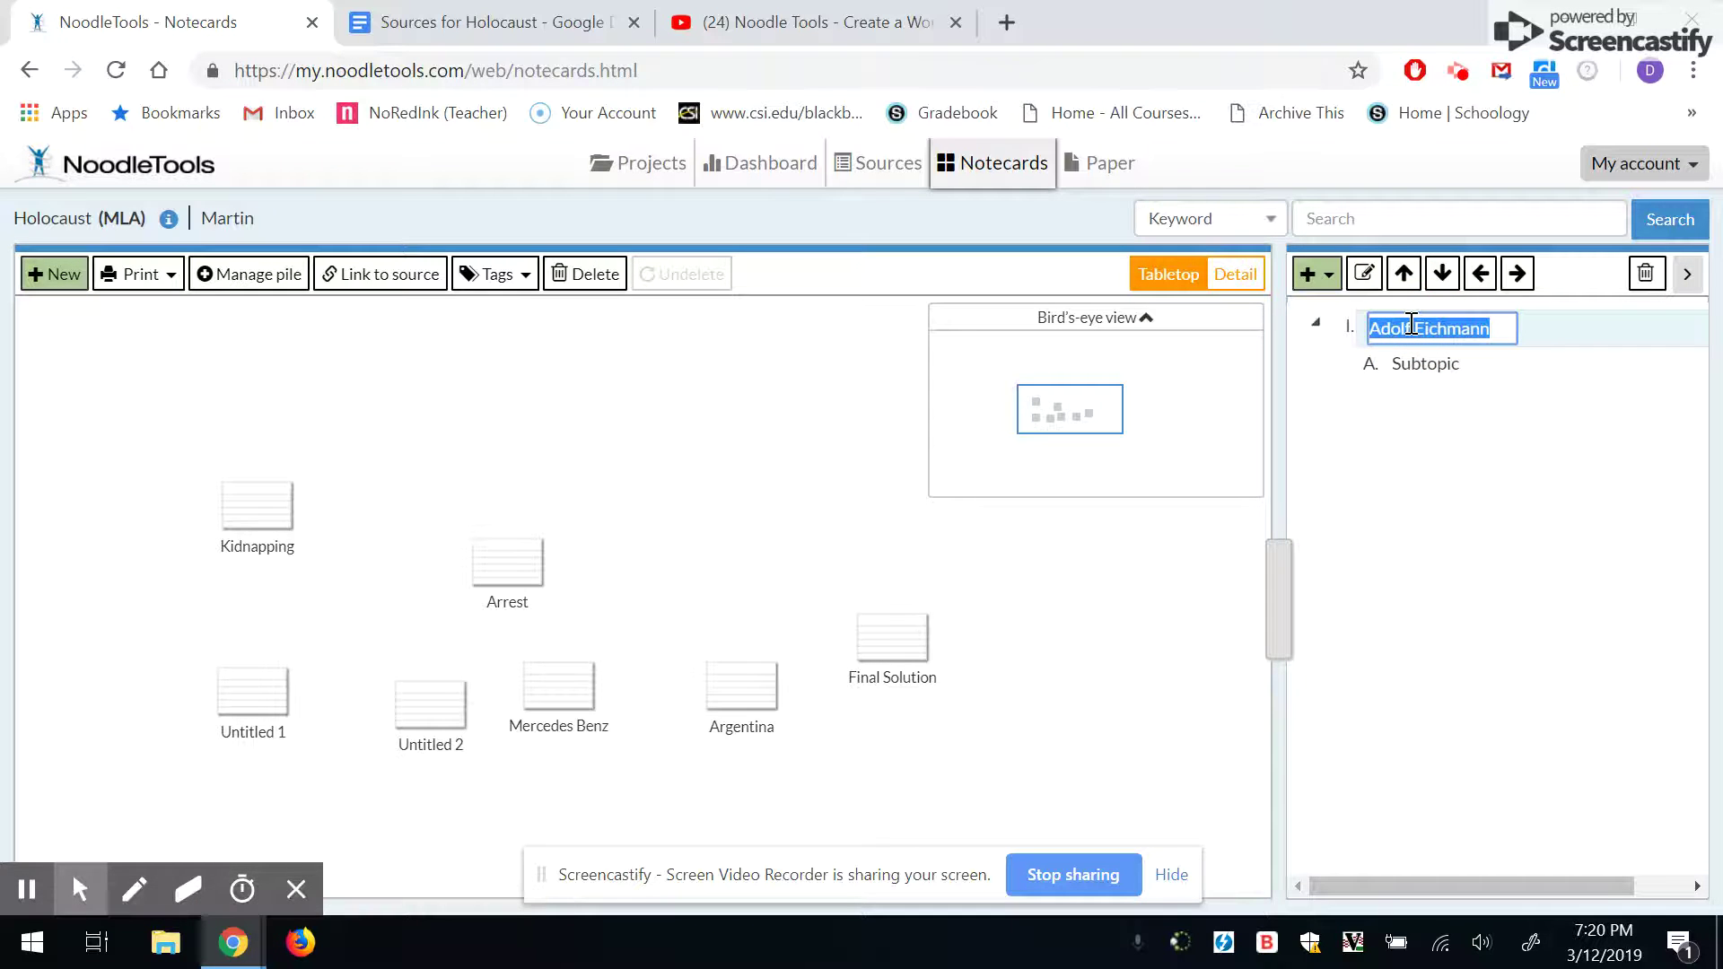
{"action": "type", "text": "Topic"}
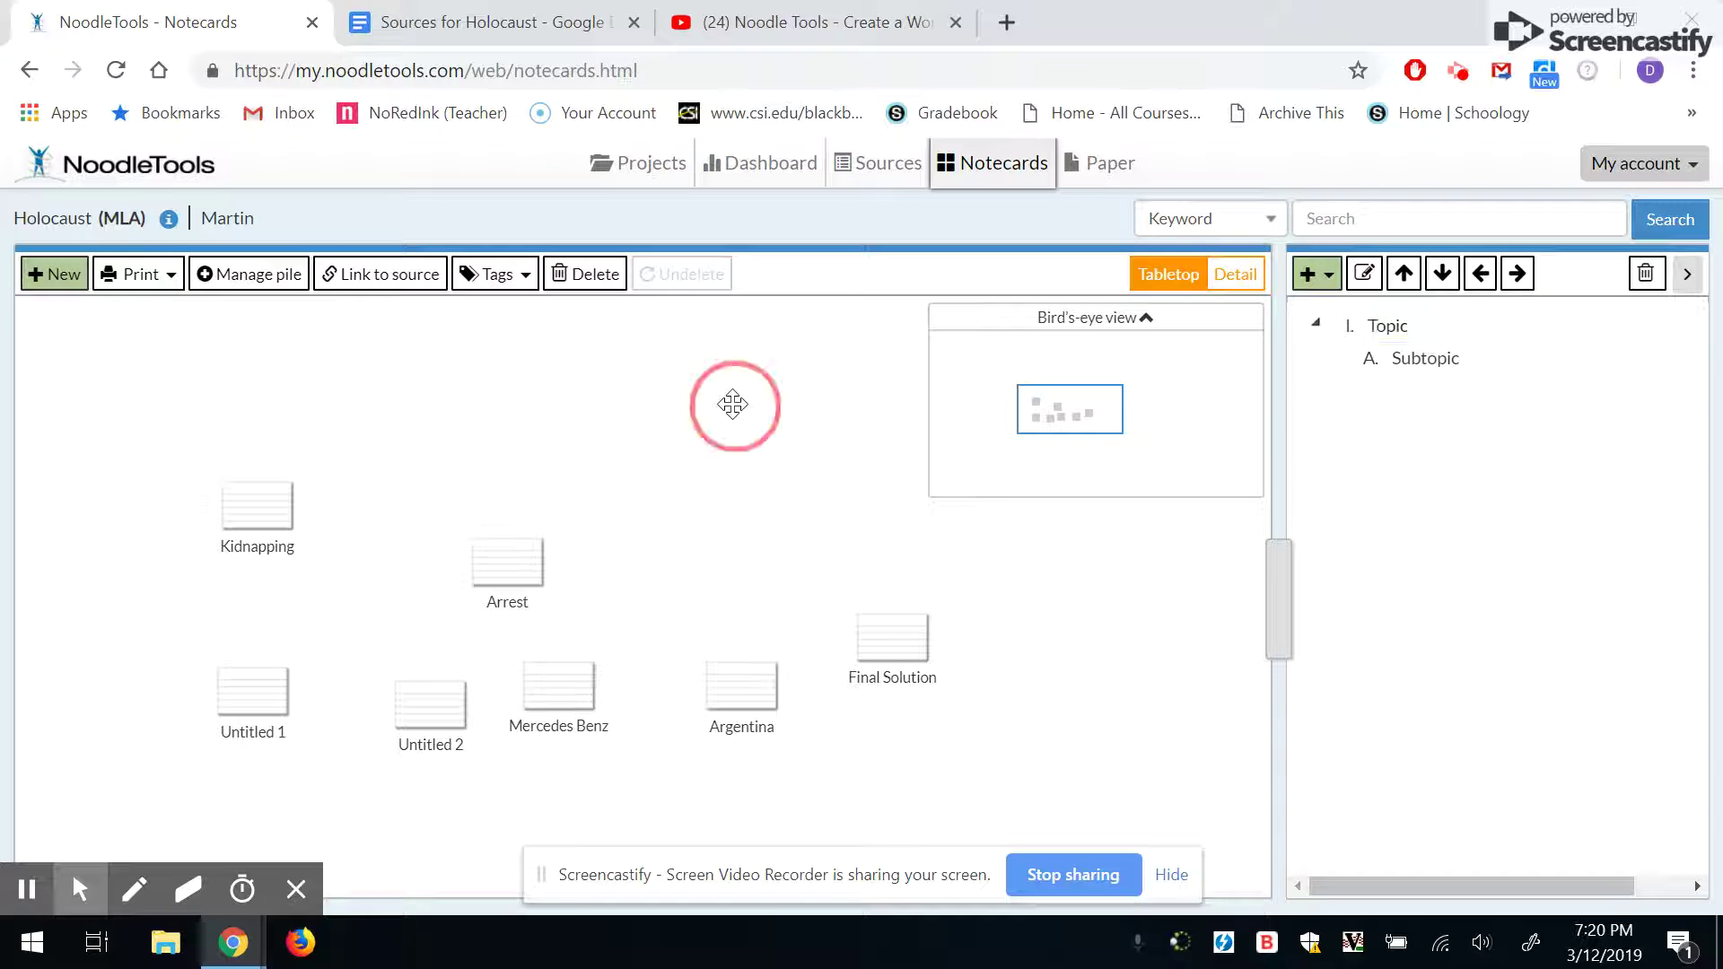
{"action": "key", "text": "Return"}
{"action": "left_click", "coordinate": [1372, 325]}
{"action": "left_click", "coordinate": [1460, 404]}
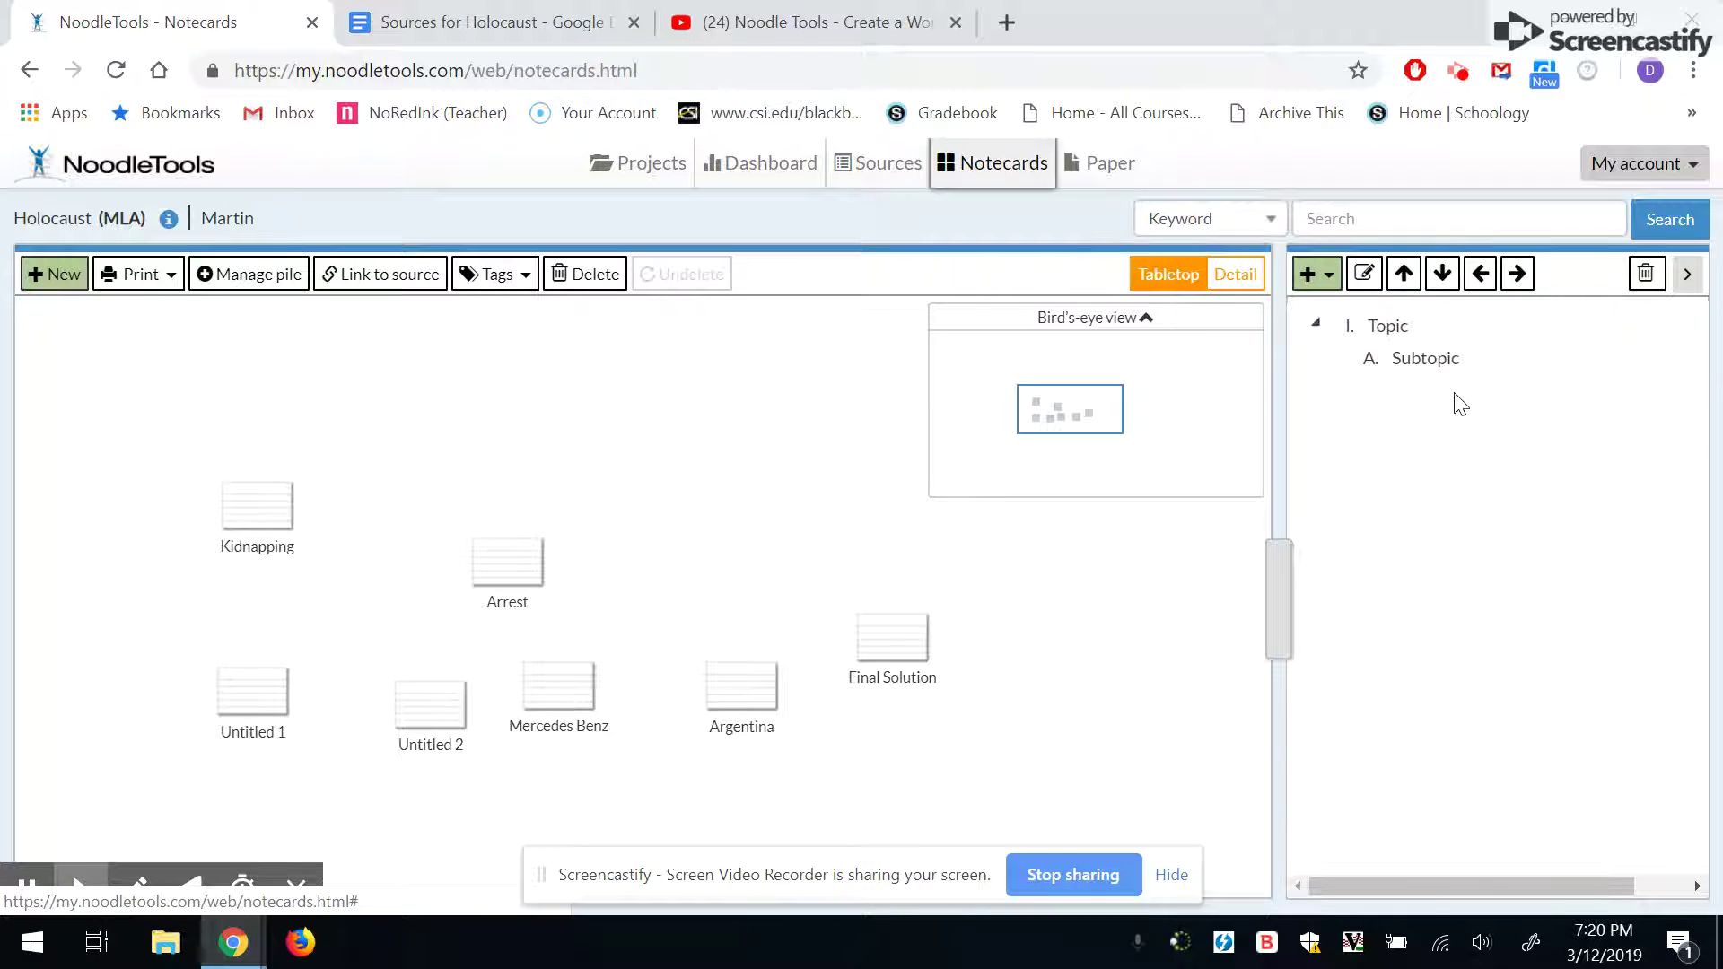
Step: Rename the outline's first main heading as Adolf Eichmann
{"action": "left_click", "coordinate": [1387, 326]}
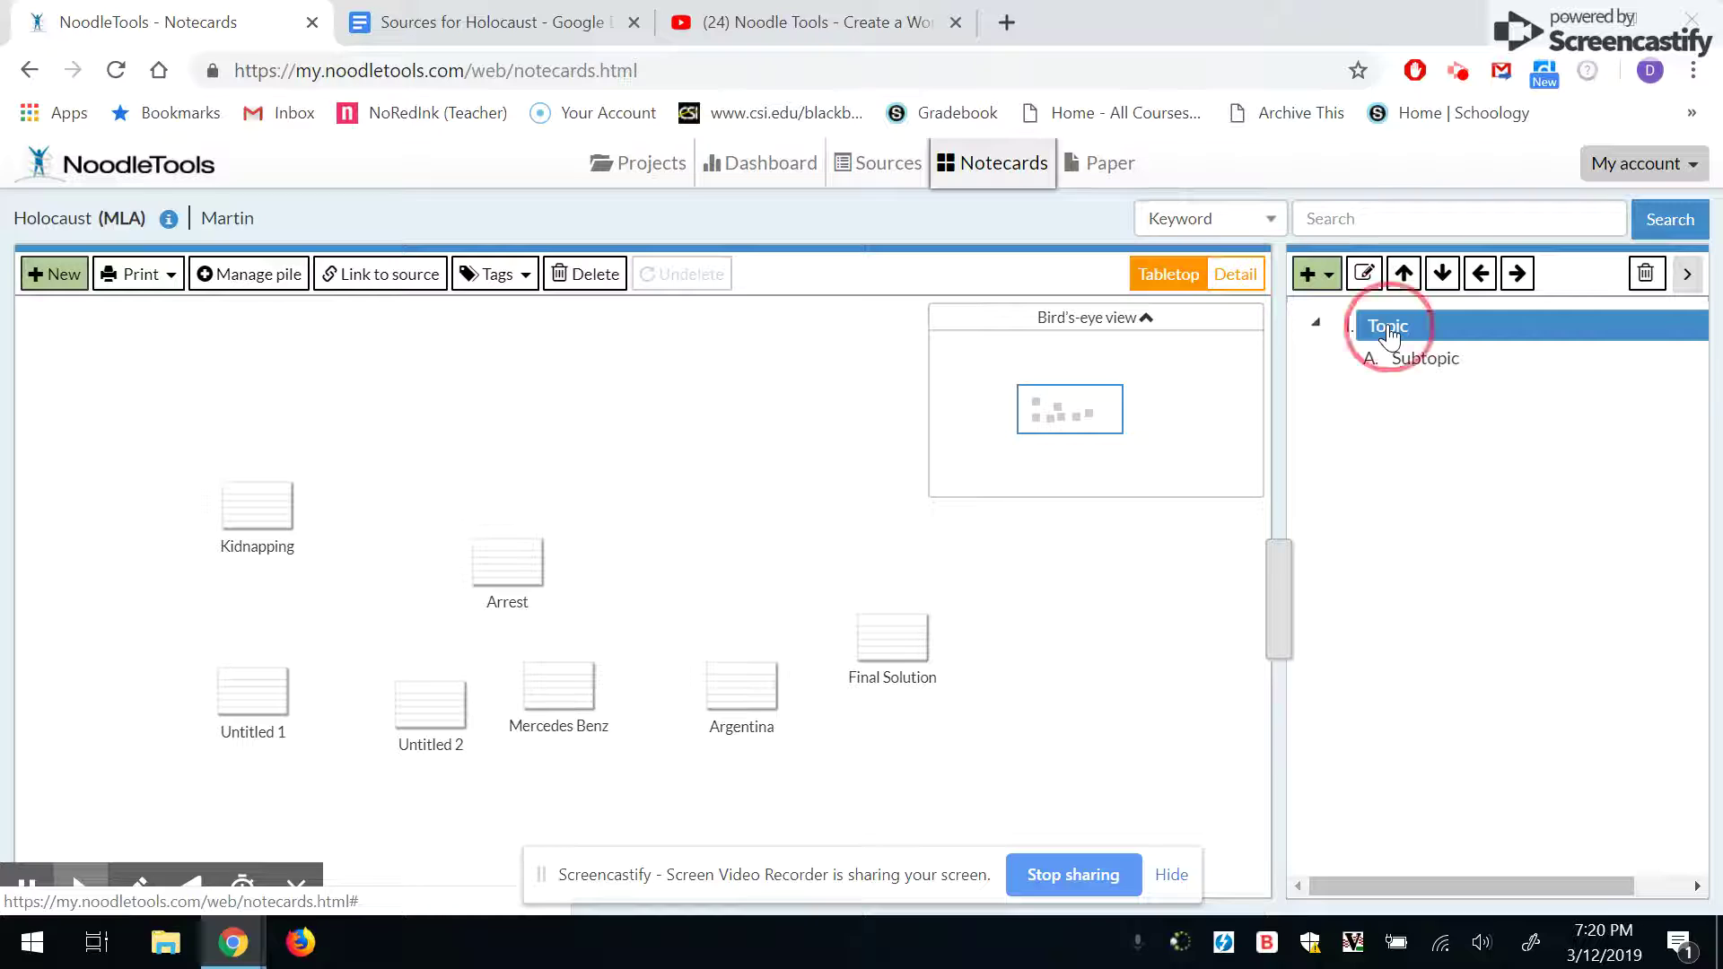
{"action": "left_click", "coordinate": [1389, 325]}
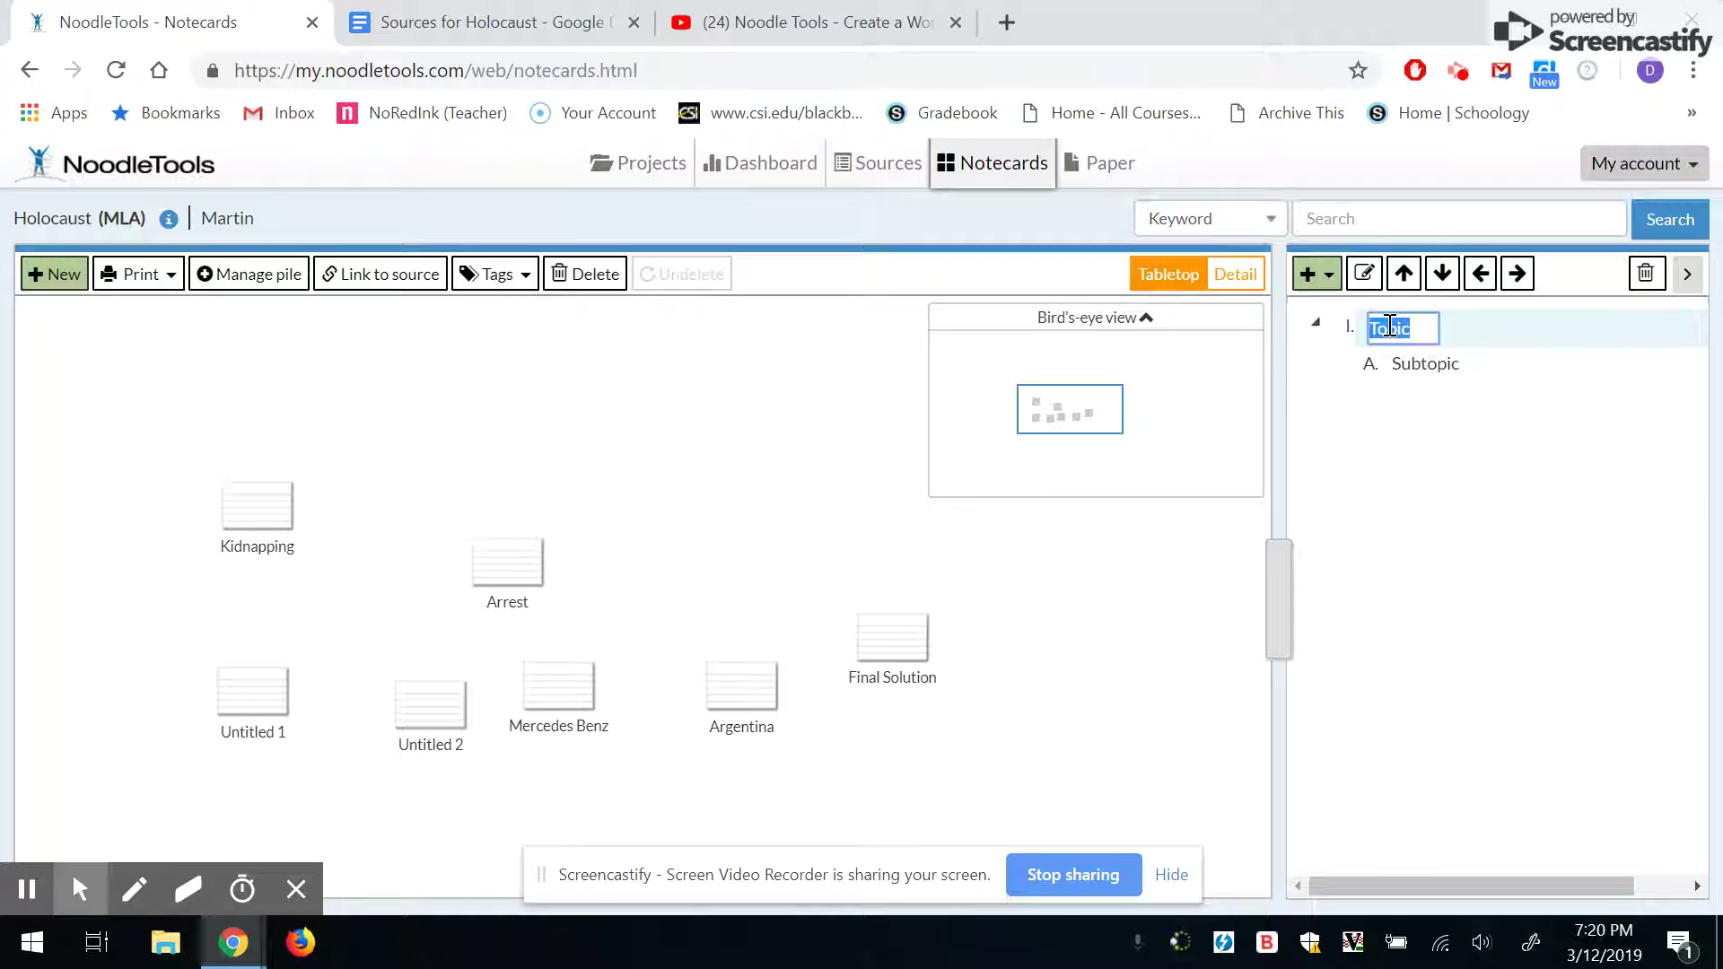
{"action": "type", "text": "Adolf"}
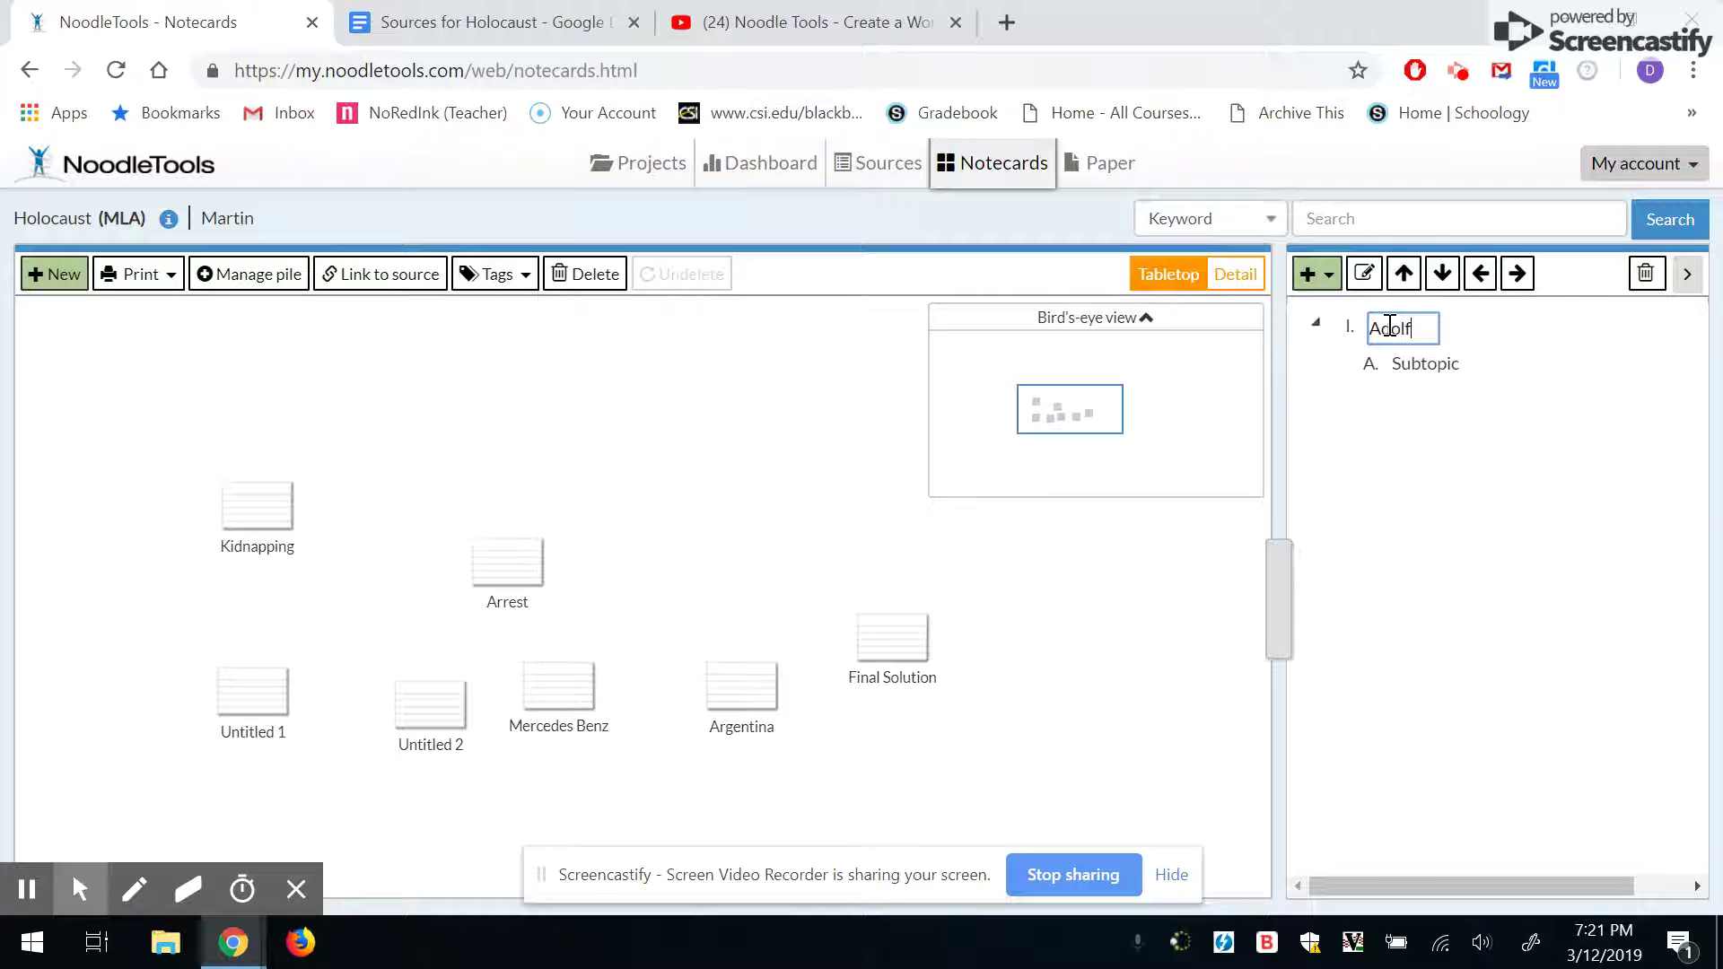
{"action": "type", "text": " Eichmann"}
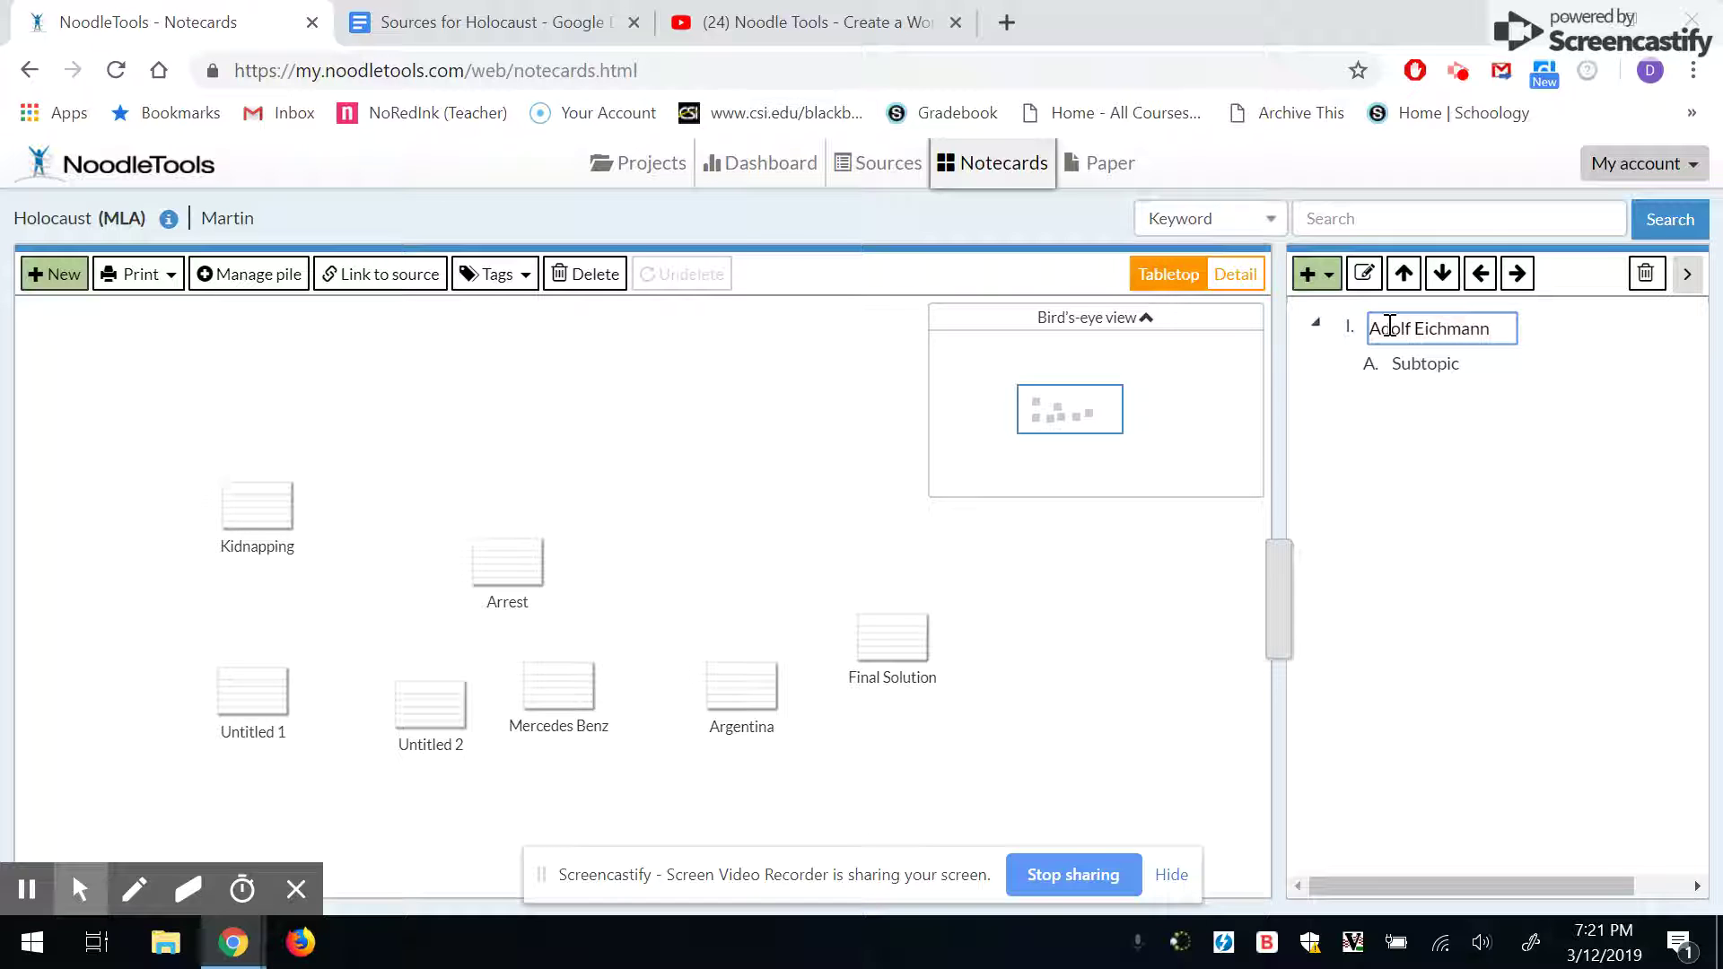
{"action": "key", "text": "Return"}
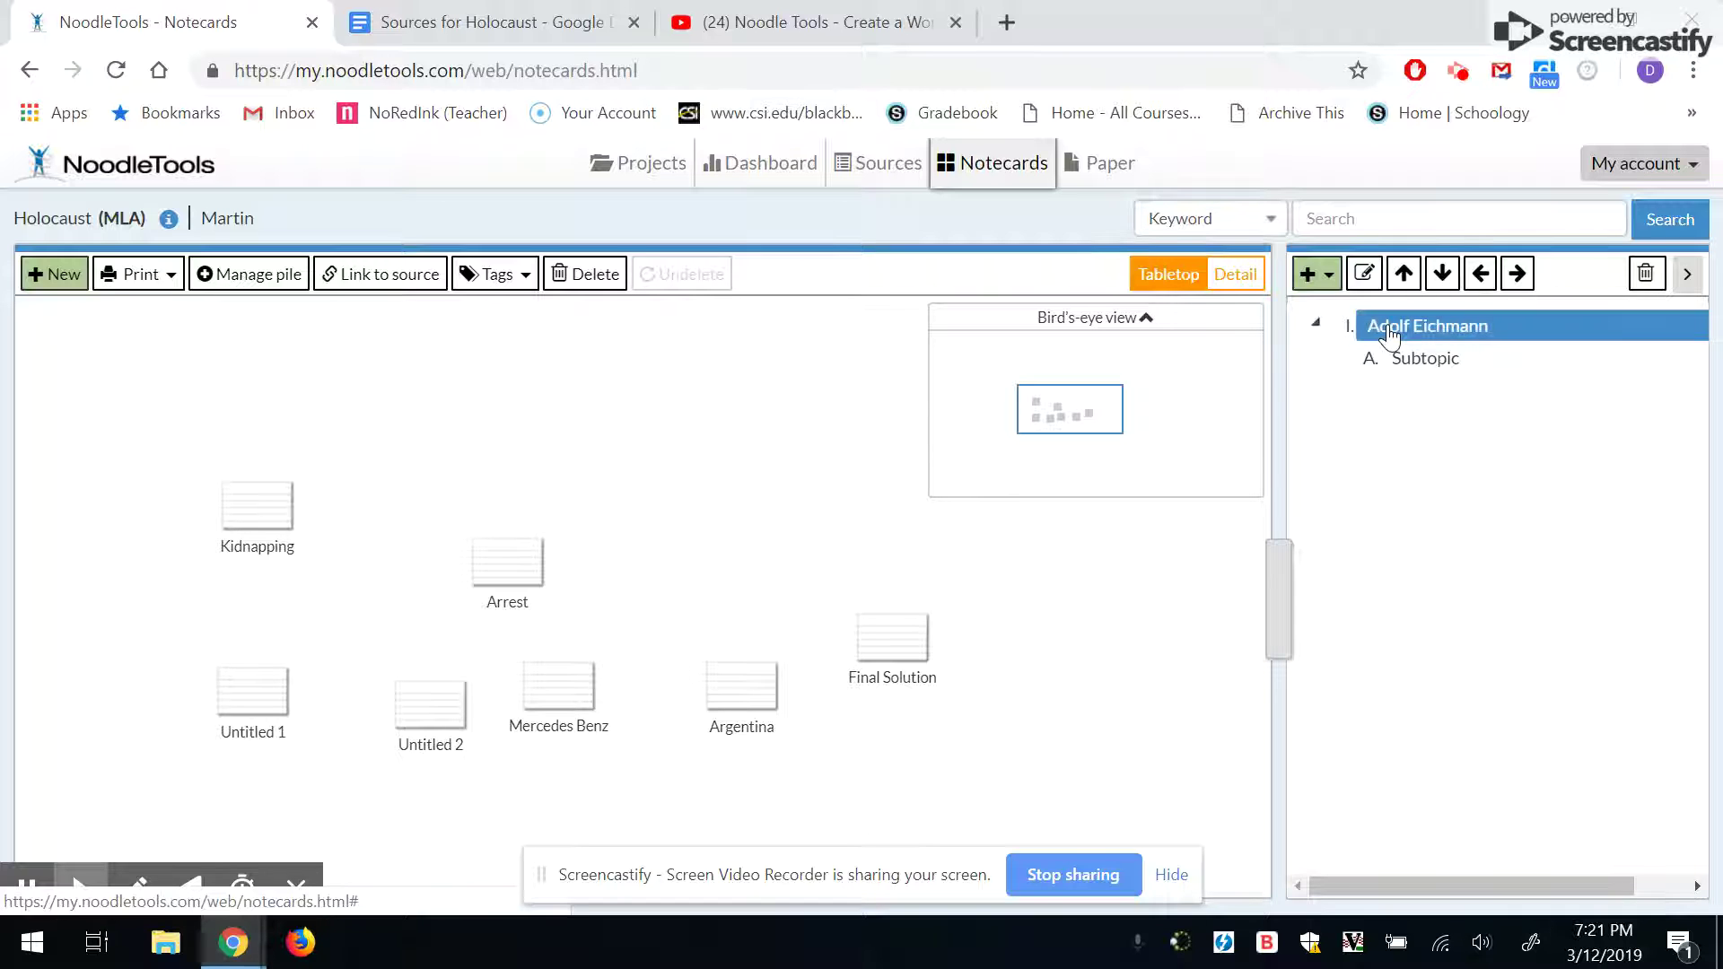
{"action": "left_click", "coordinate": [1443, 357]}
{"action": "left_click", "coordinate": [1434, 340]}
{"action": "left_click", "coordinate": [1391, 356]}
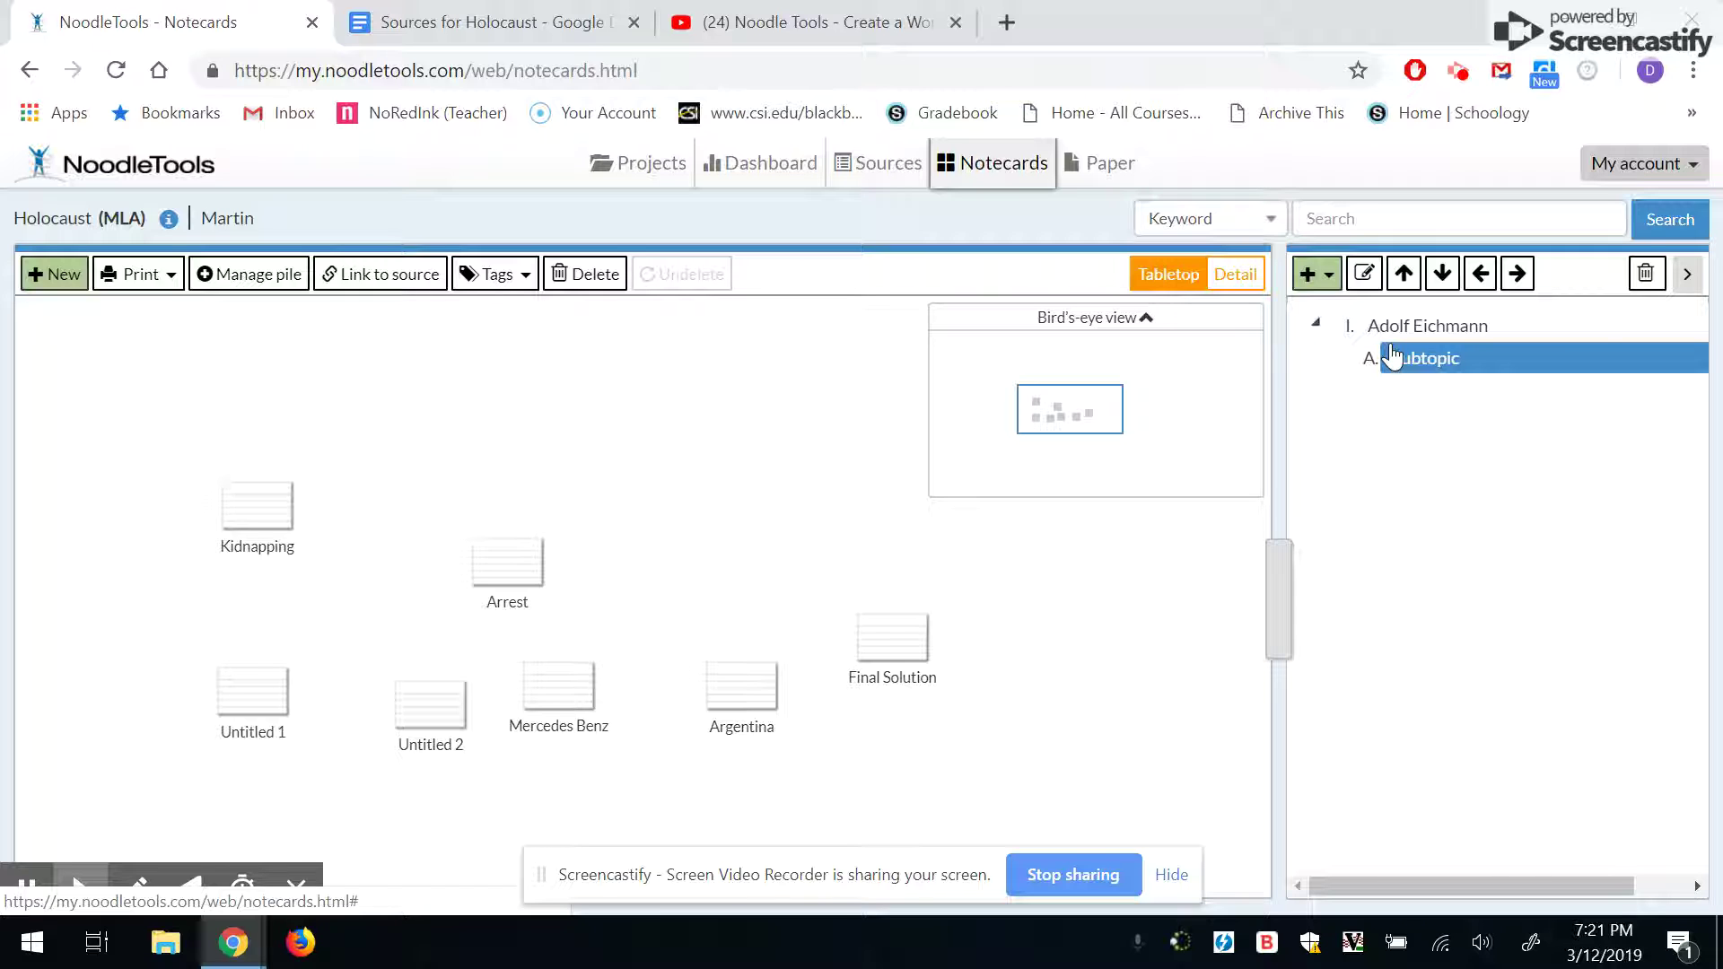
Step: Place the Kidnapping notecard from the tabletop under the Adolf Eichmann heading in the outline
{"action": "left_click", "coordinate": [515, 549]}
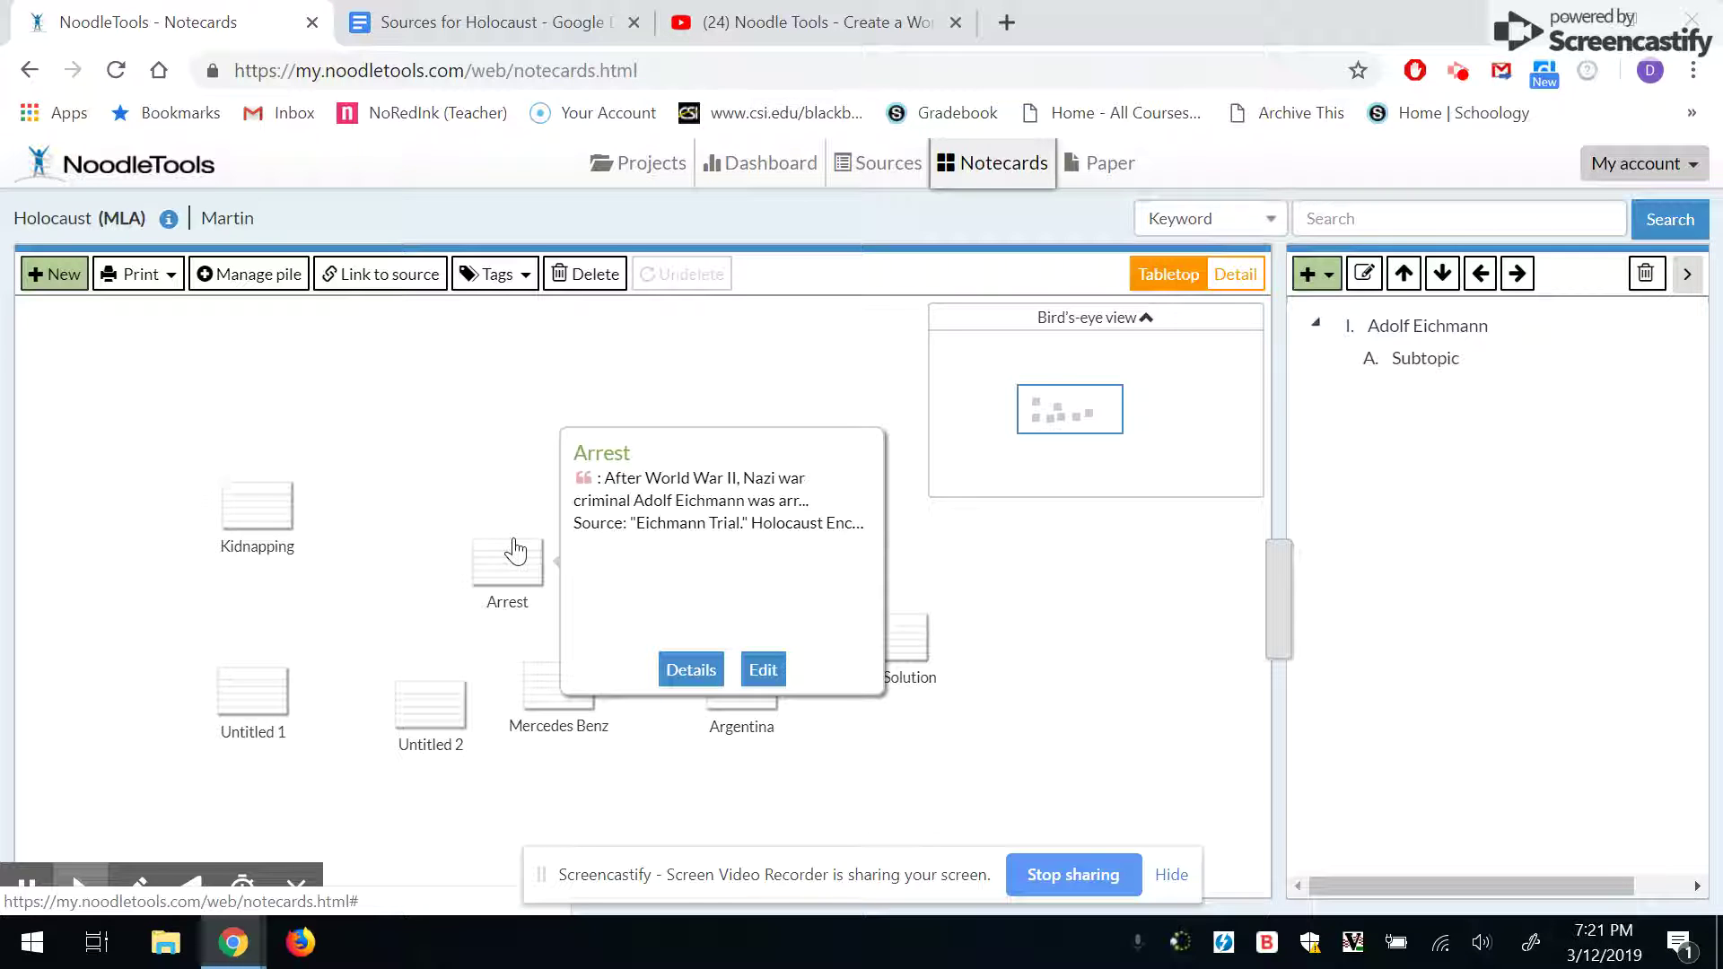
{"action": "left_click", "coordinate": [254, 507]}
{"action": "left_click_drag", "start_coordinate": [250, 511], "coordinate": [1421, 332]}
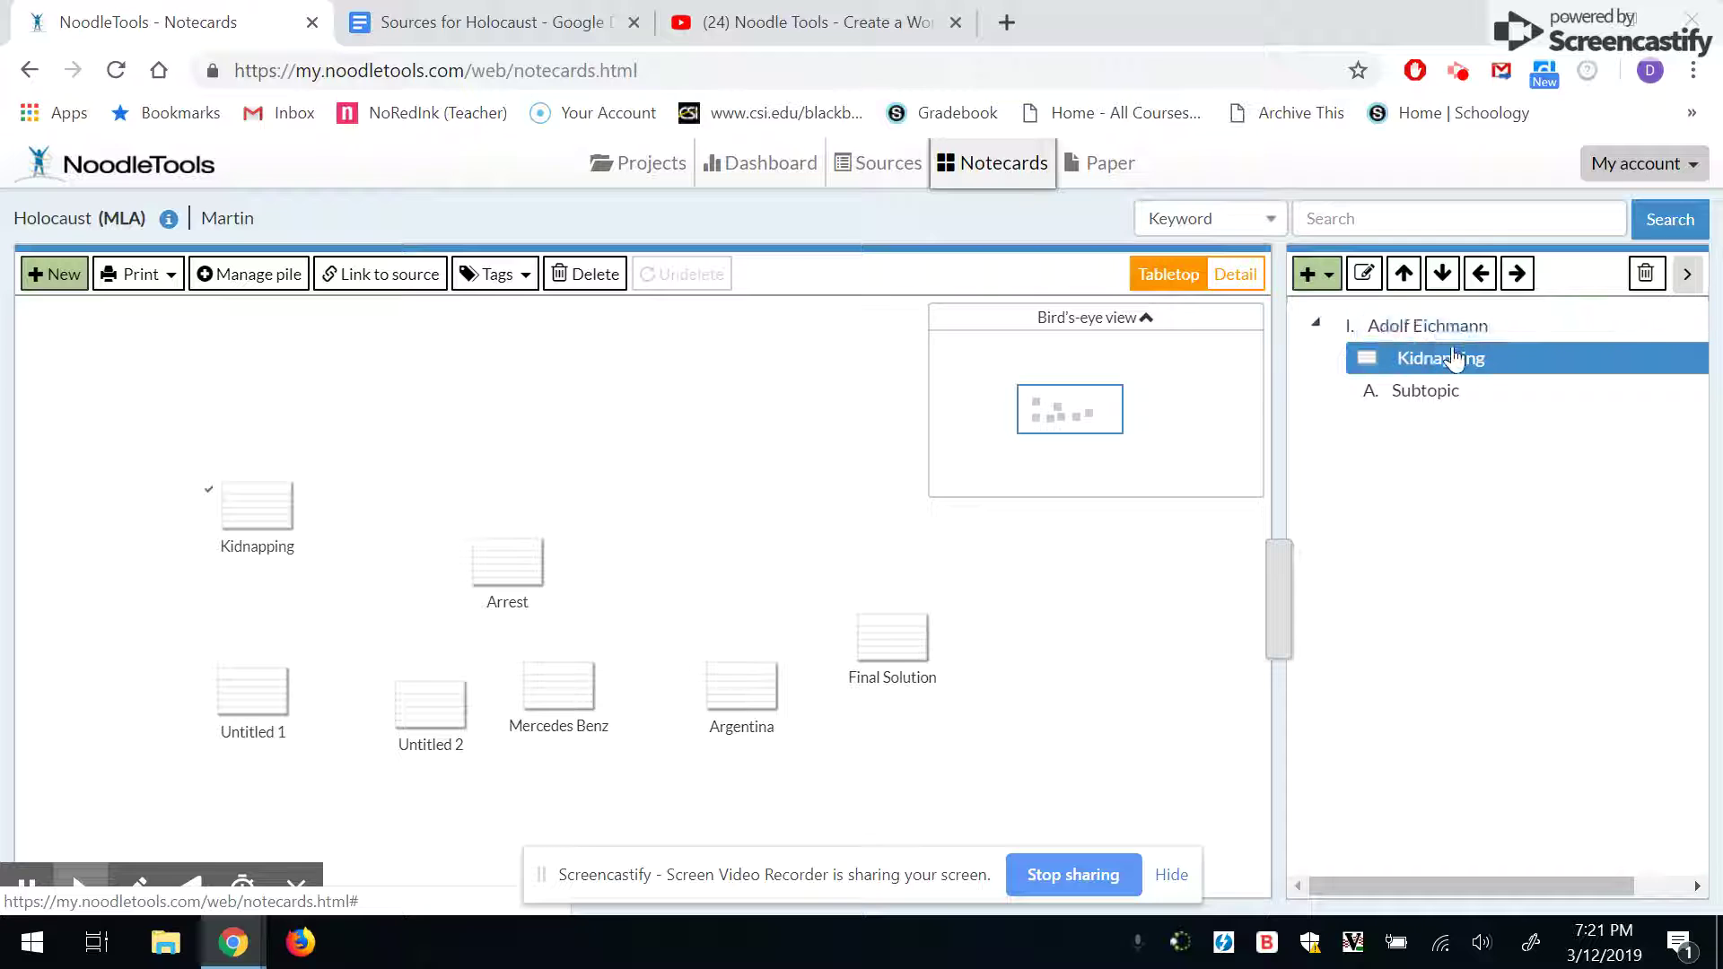
{"action": "left_click", "coordinate": [563, 463]}
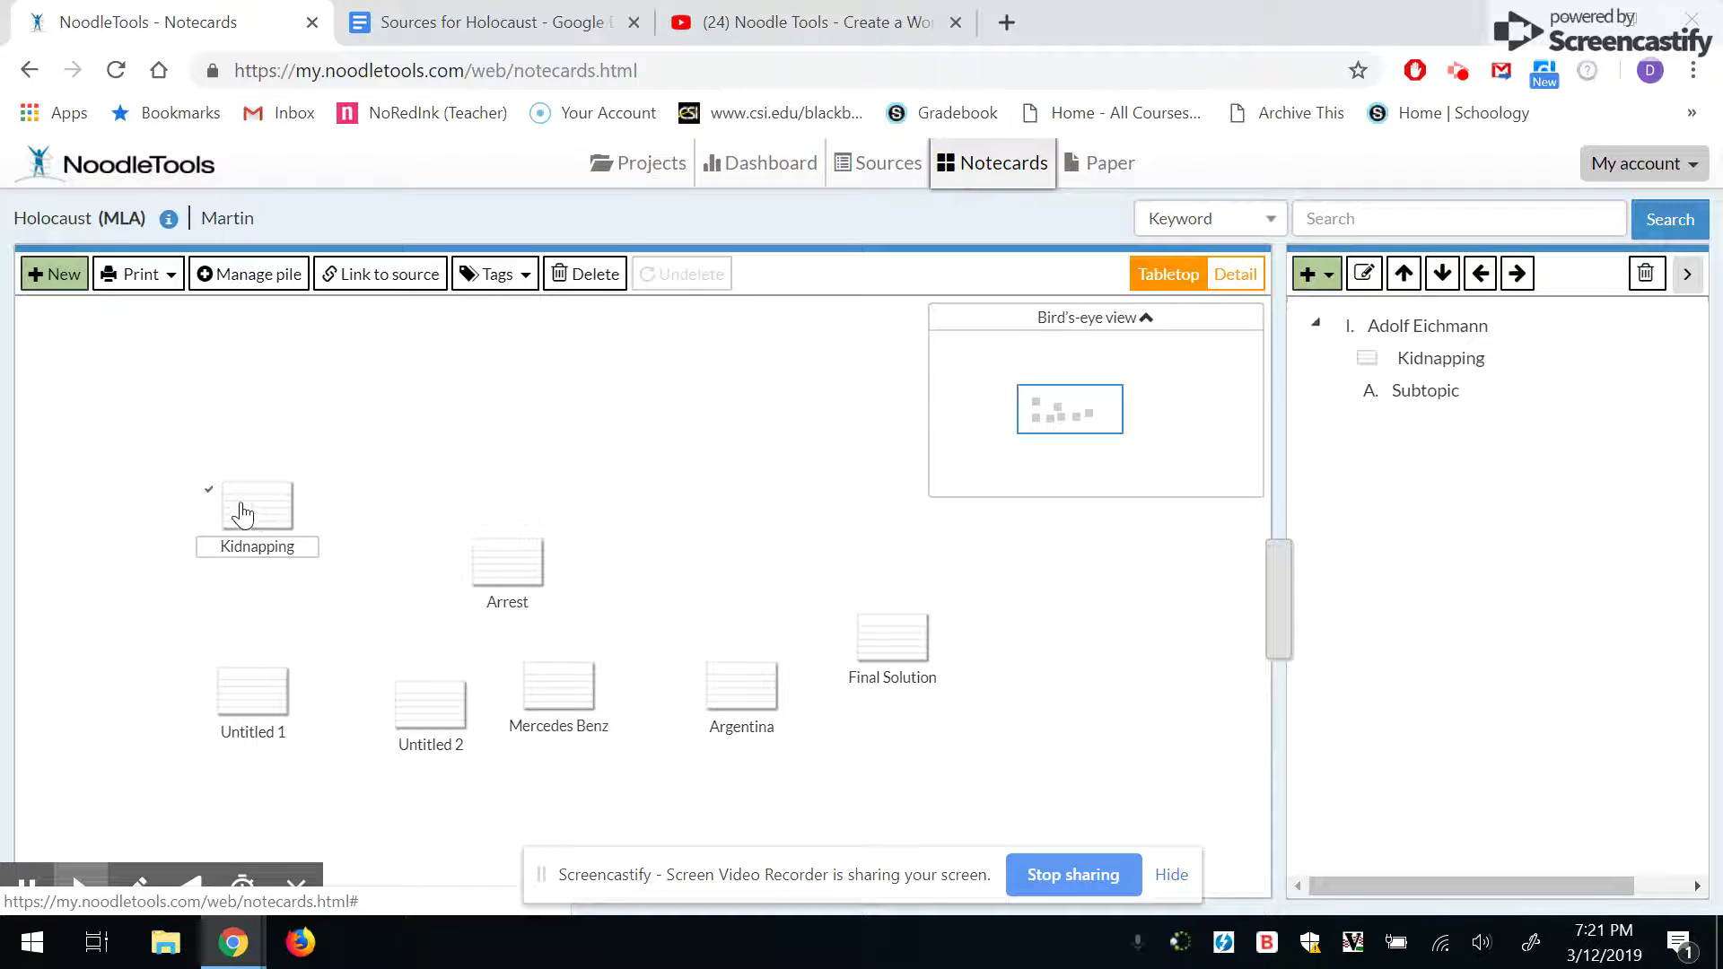
{"action": "mouse_move", "coordinate": [203, 519]}
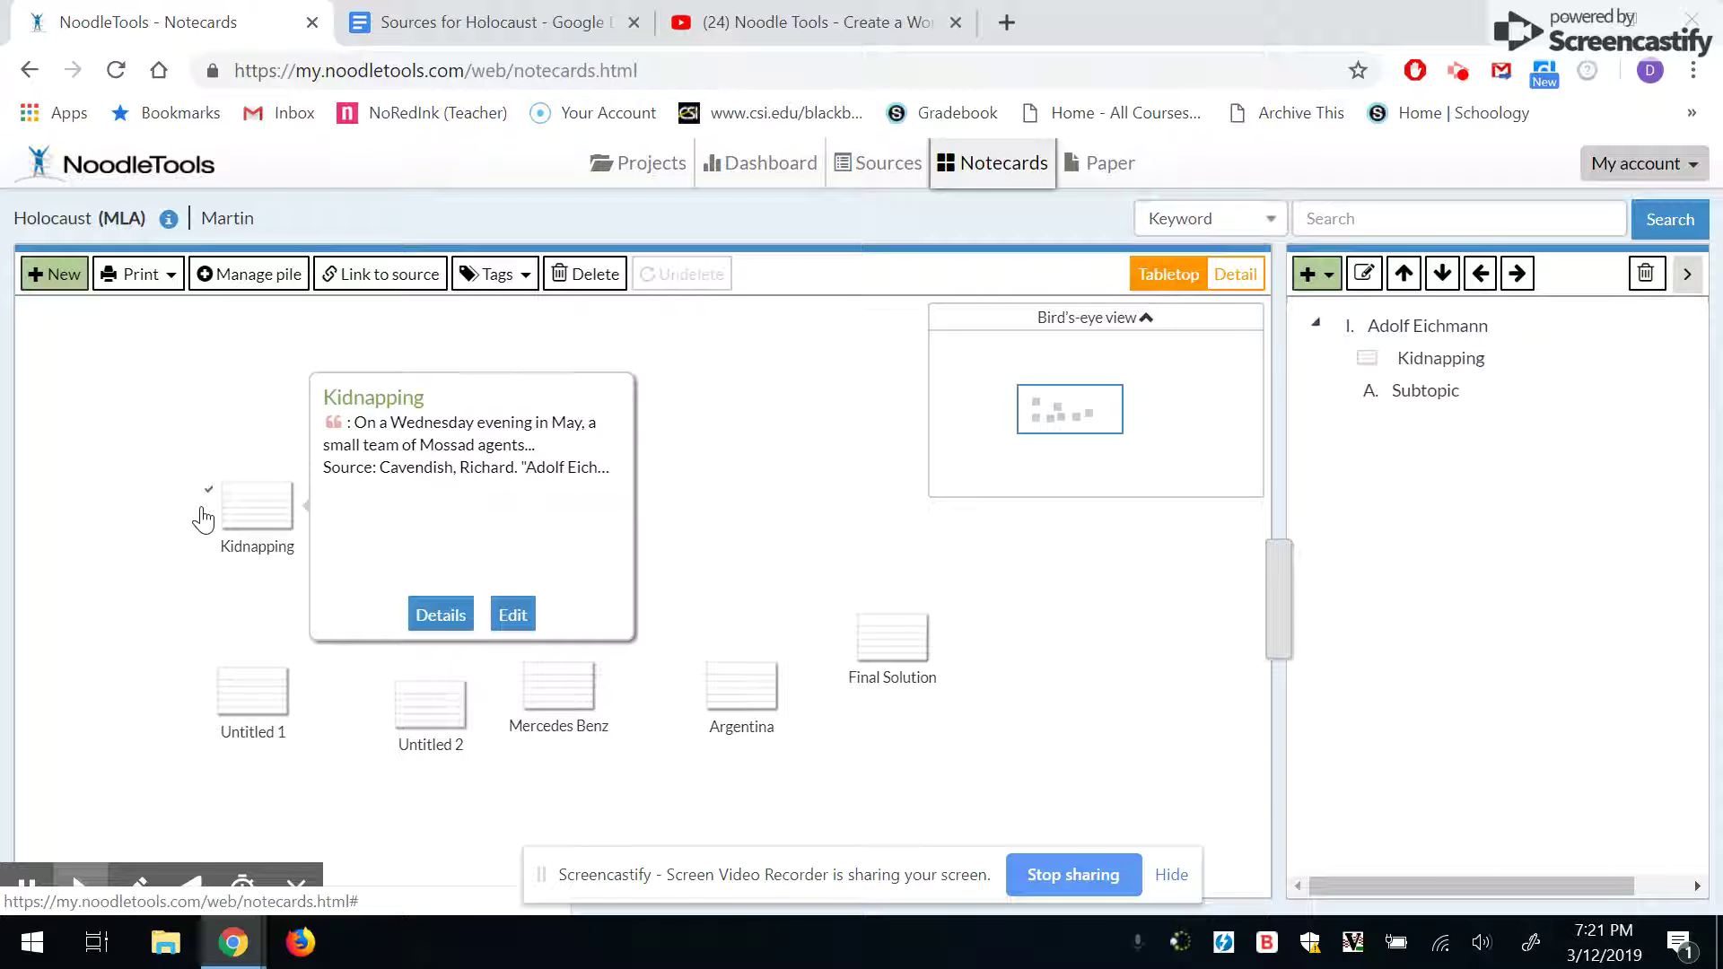
Step: Add the Arrest, Mercedes Benz, Argentina and Final Solution notecards, in that order, under the Adolf Eichmann heading in the outline
{"action": "mouse_move", "coordinate": [503, 564]}
{"action": "left_click_drag", "start_coordinate": [503, 564], "coordinate": [1451, 330]}
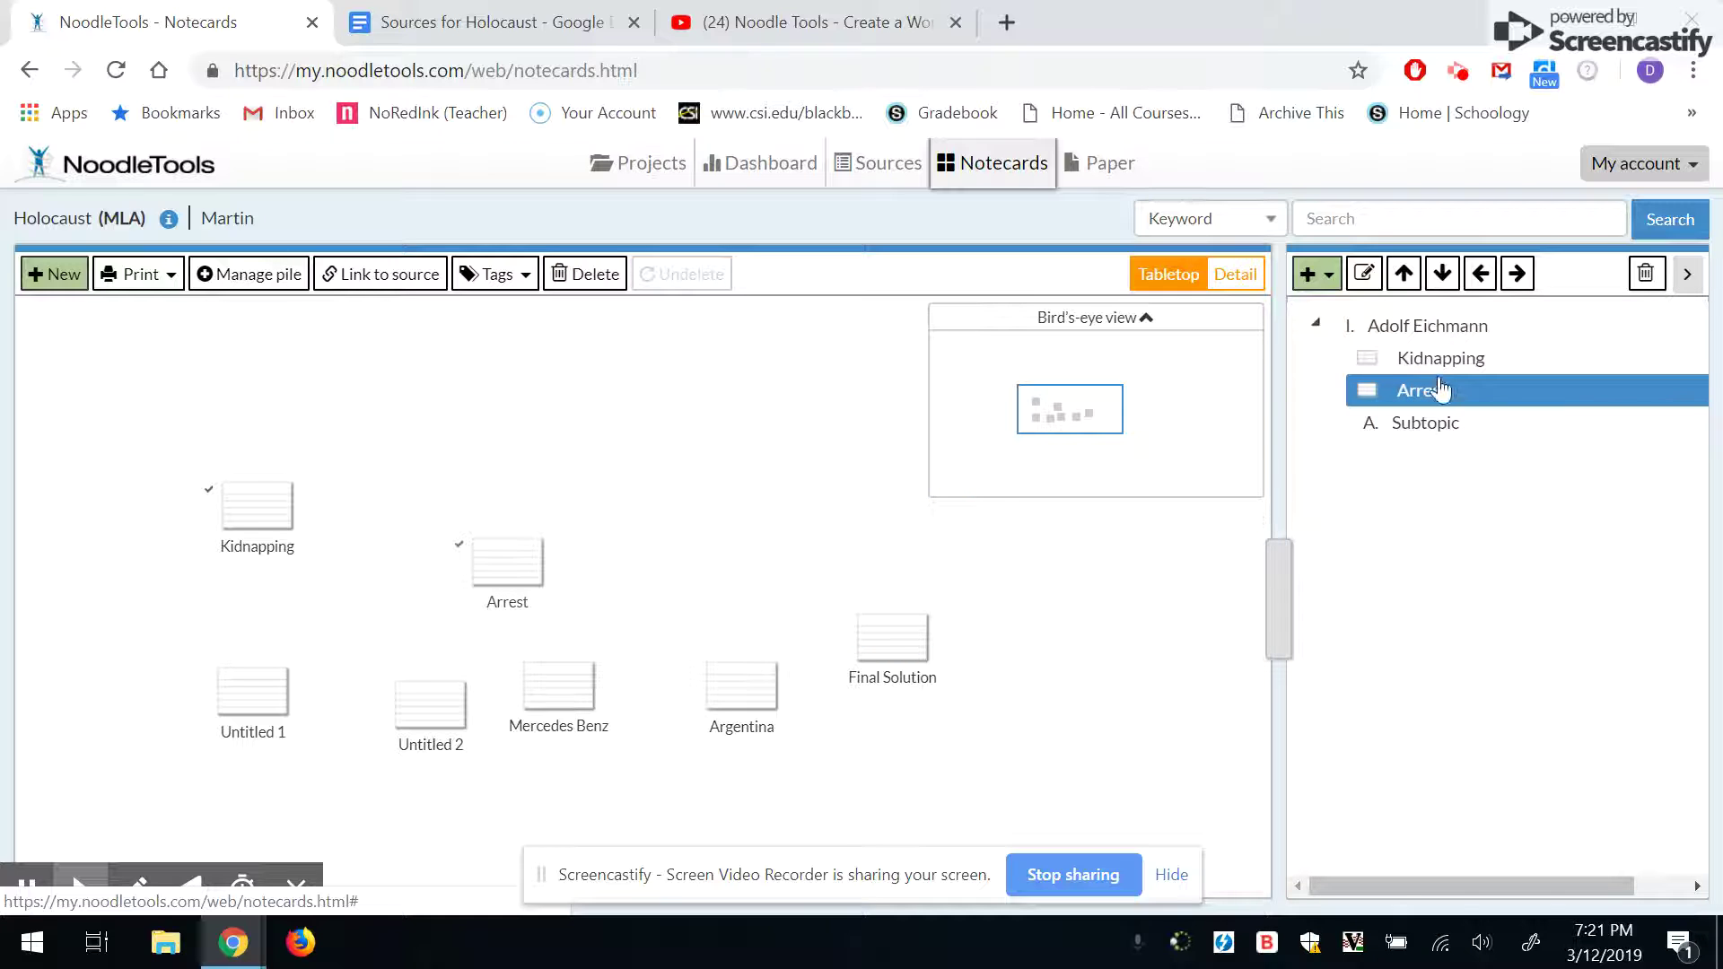
{"action": "left_click_drag", "start_coordinate": [559, 709], "coordinate": [811, 633]}
{"action": "left_click_drag", "start_coordinate": [1100, 595], "coordinate": [1484, 327]}
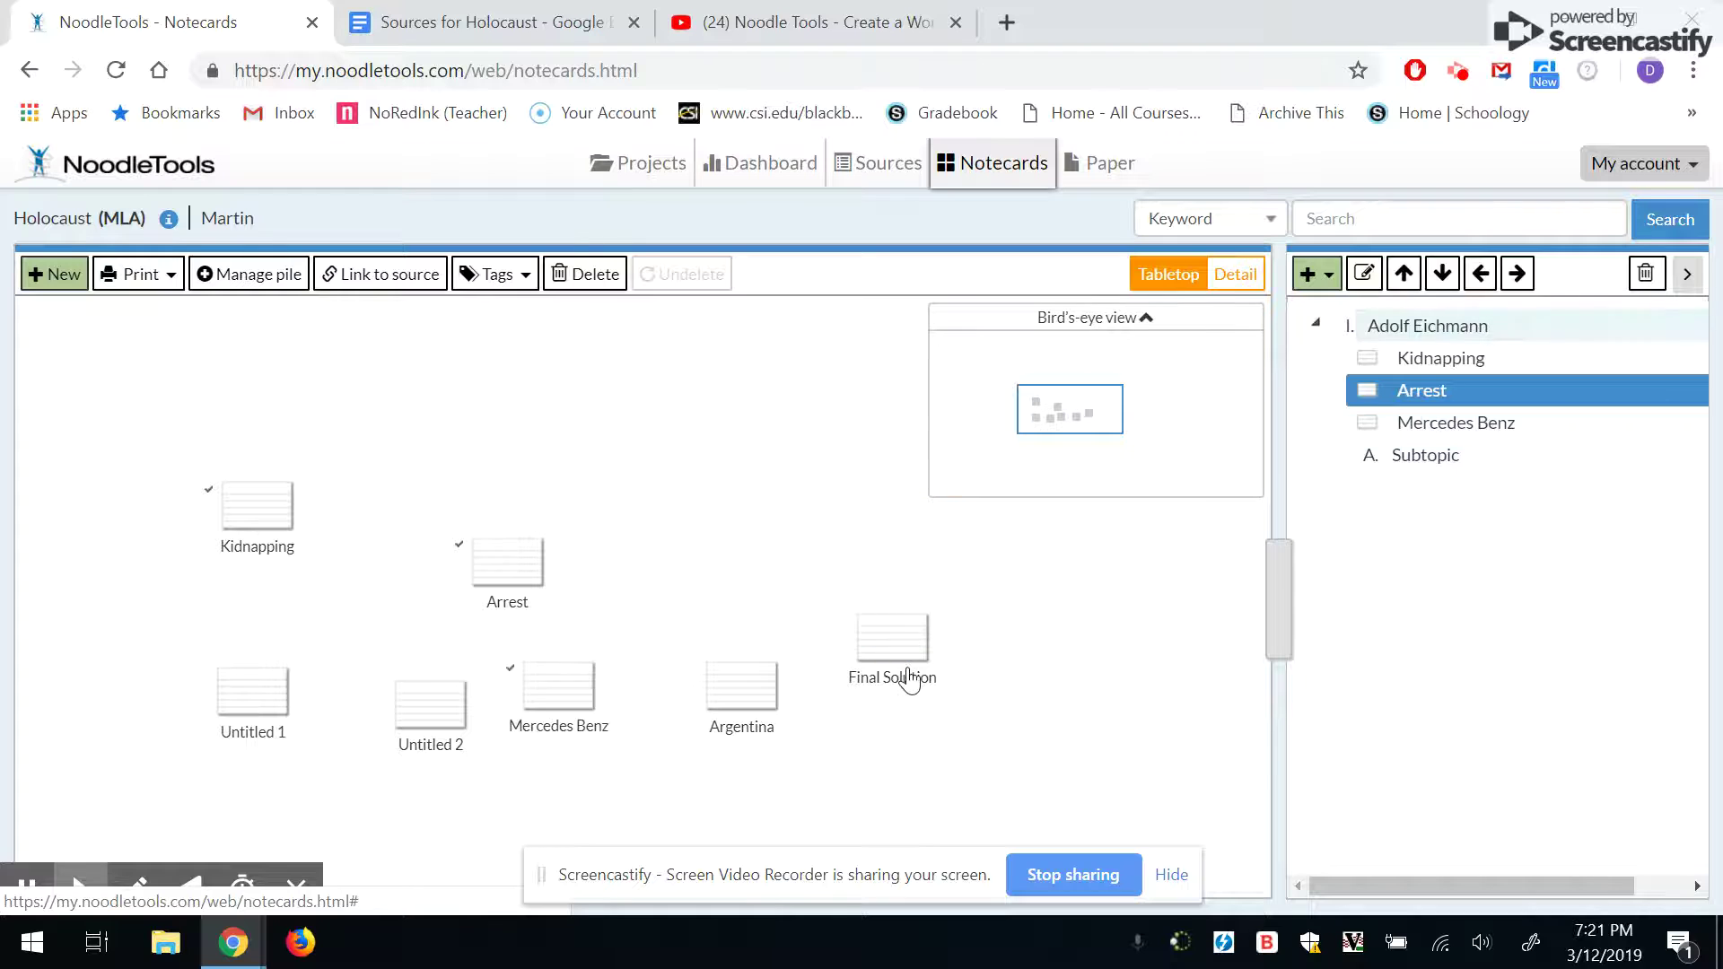
{"action": "left_click_drag", "start_coordinate": [736, 691], "coordinate": [1430, 350]}
{"action": "left_click", "coordinate": [888, 654]}
{"action": "left_click_drag", "start_coordinate": [889, 653], "coordinate": [1458, 325]}
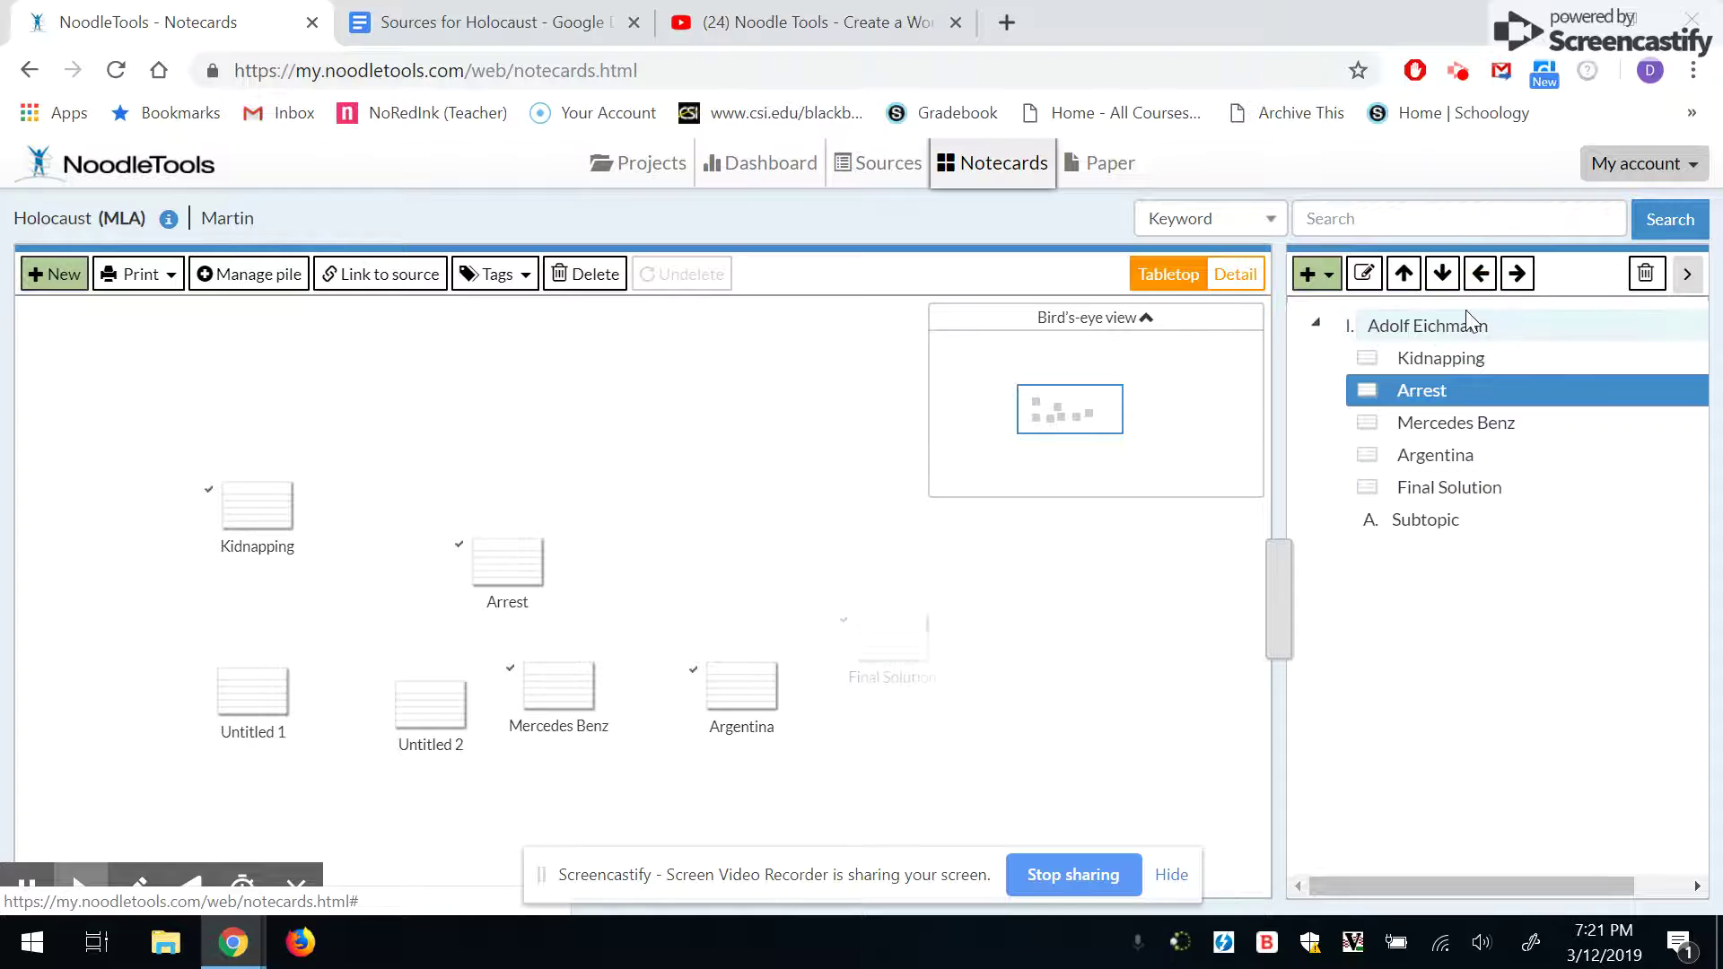
{"action": "left_click", "coordinate": [1468, 323]}
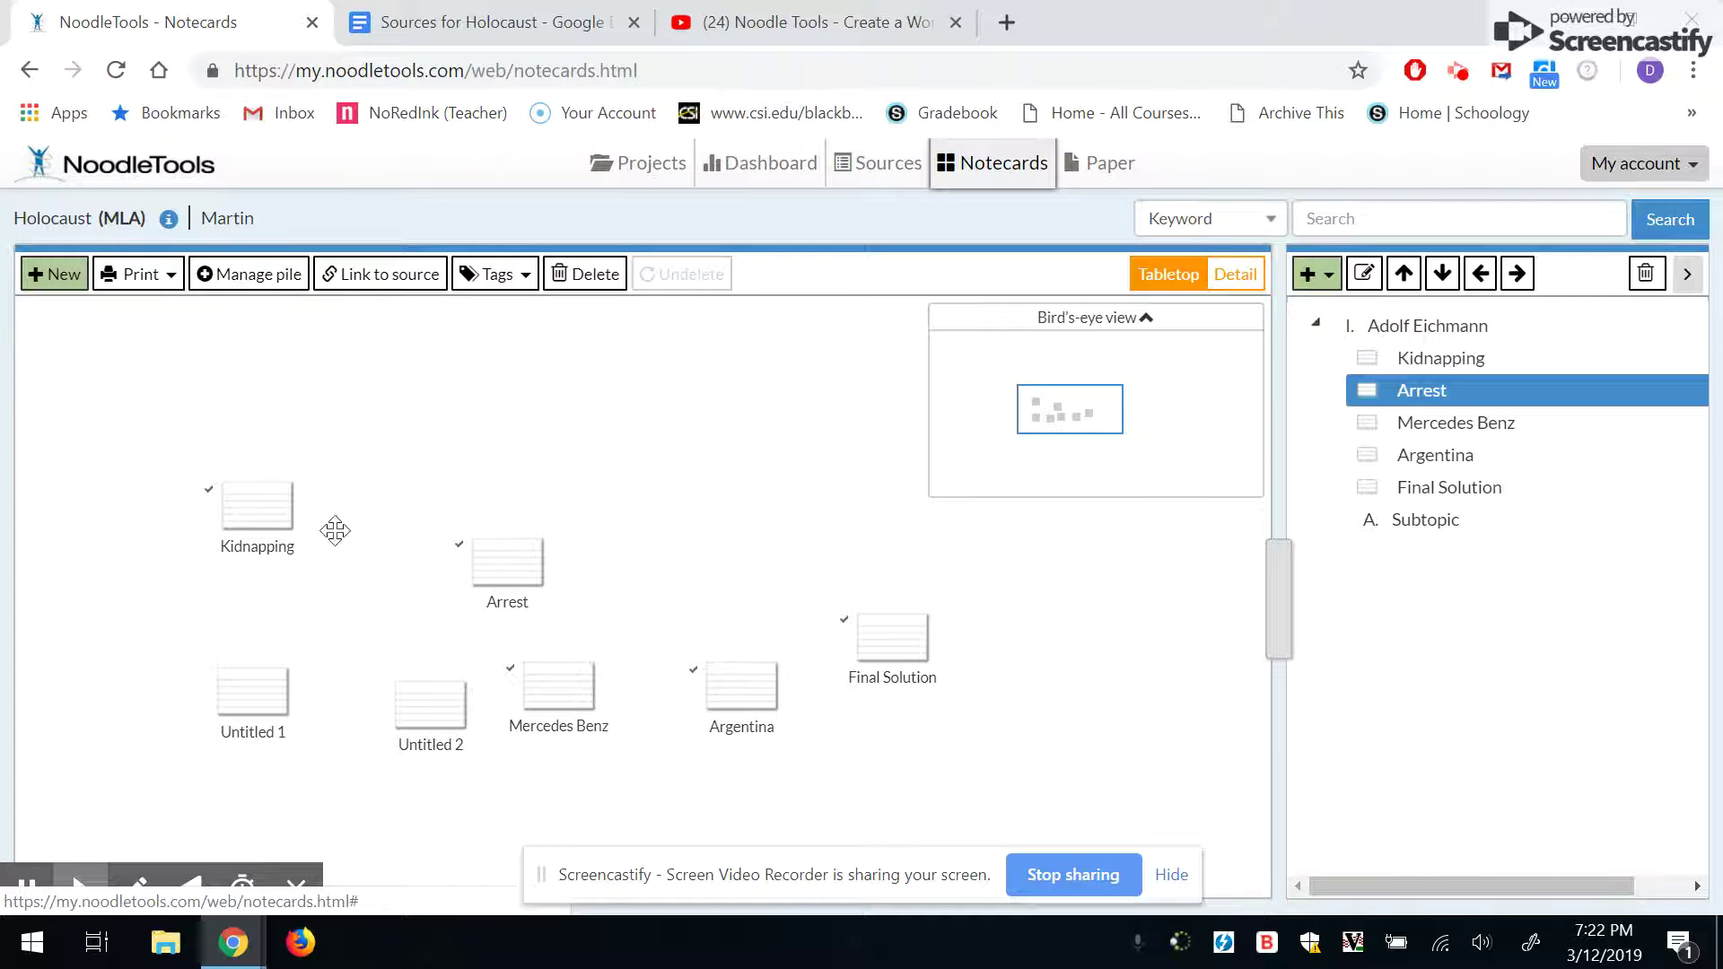
Step: Preview the contents of the Kidnapping, Arrest and Mercedes Benz notecards on the tabletop
{"action": "left_click", "coordinate": [276, 519]}
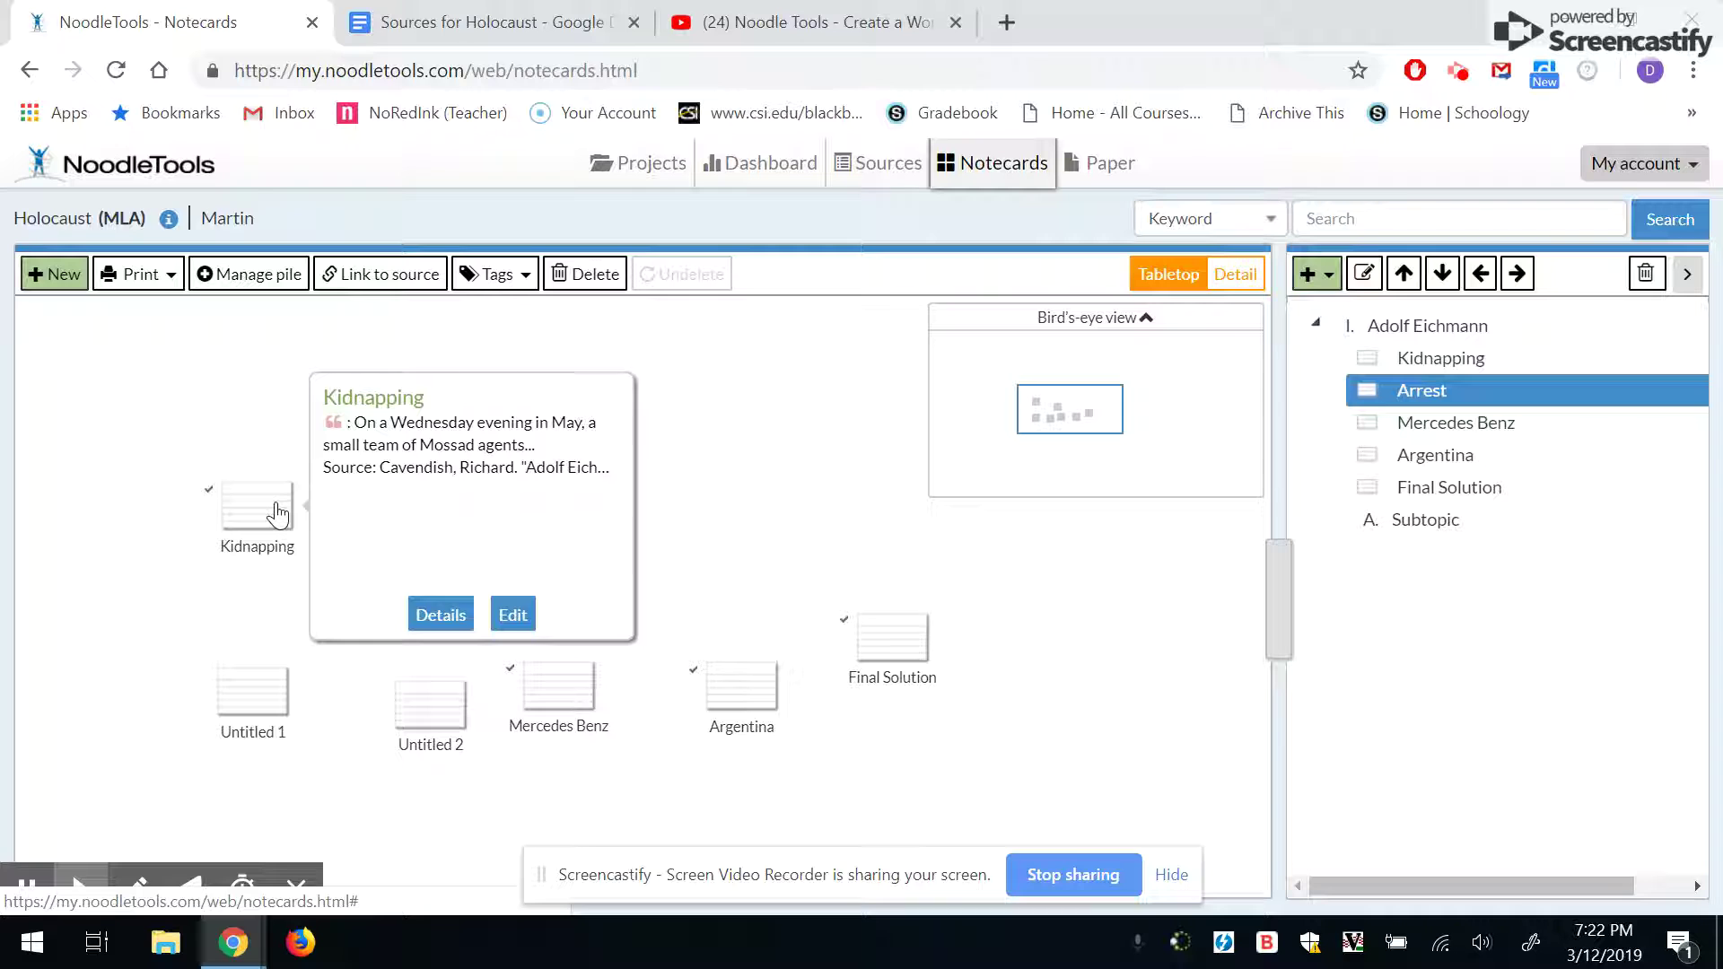
{"action": "left_click", "coordinate": [244, 376]}
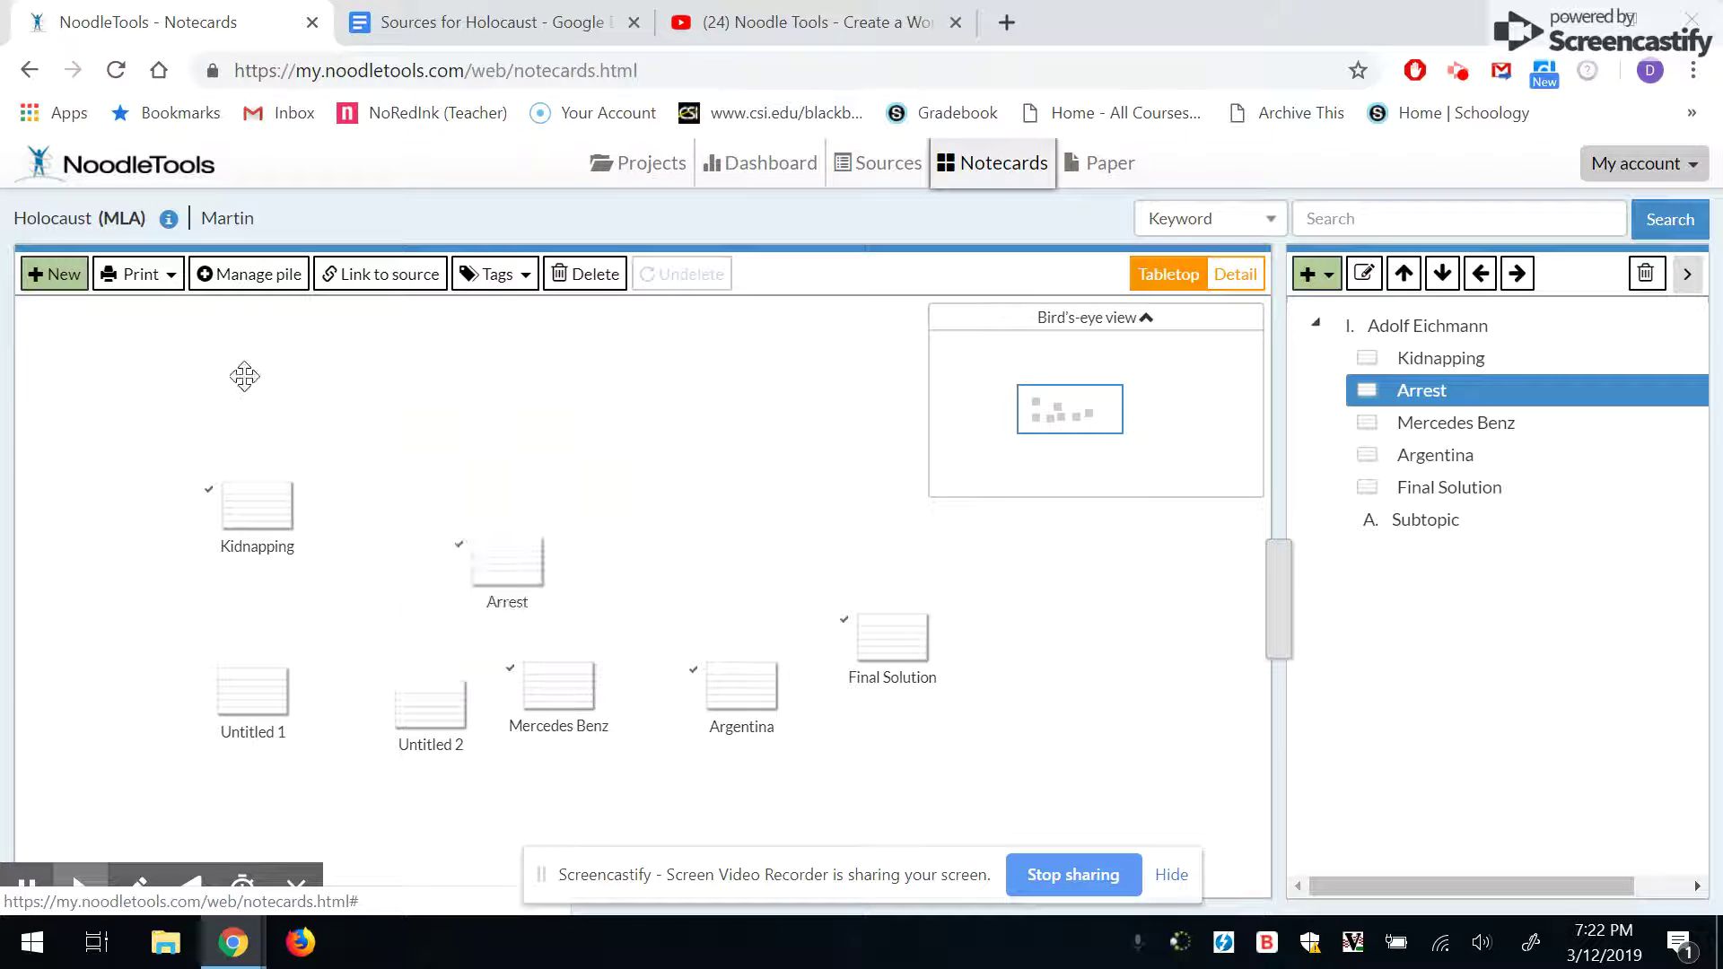
{"action": "left_click", "coordinate": [502, 561]}
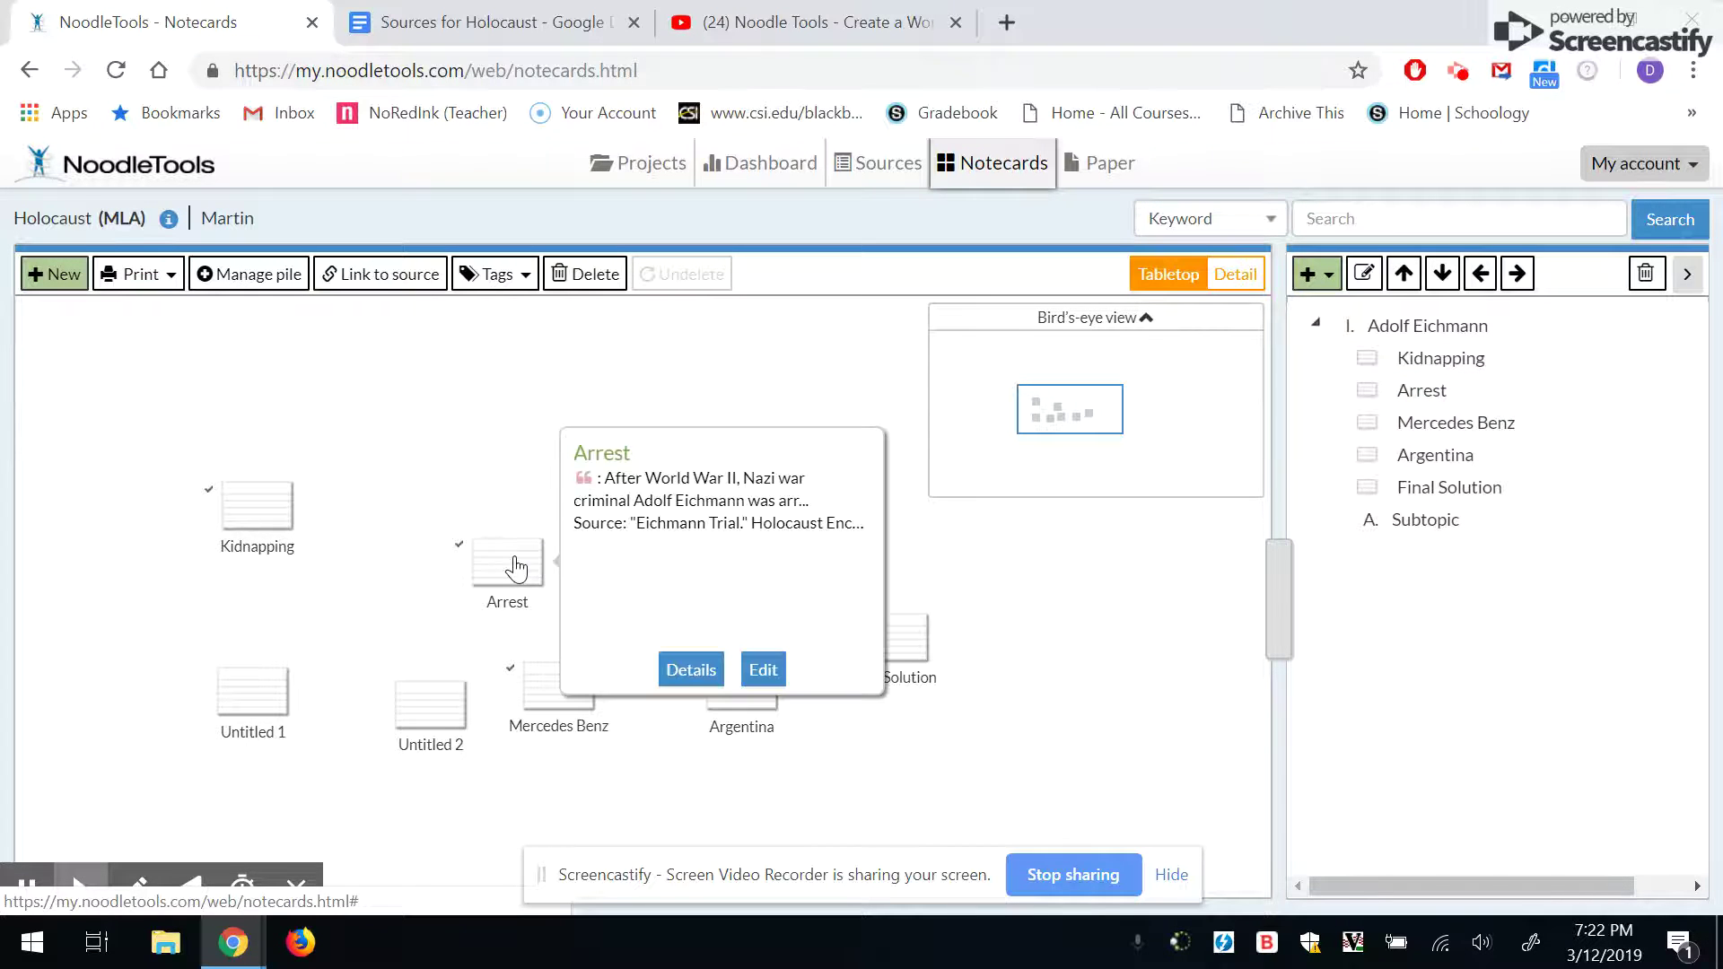
{"action": "left_click", "coordinate": [579, 714]}
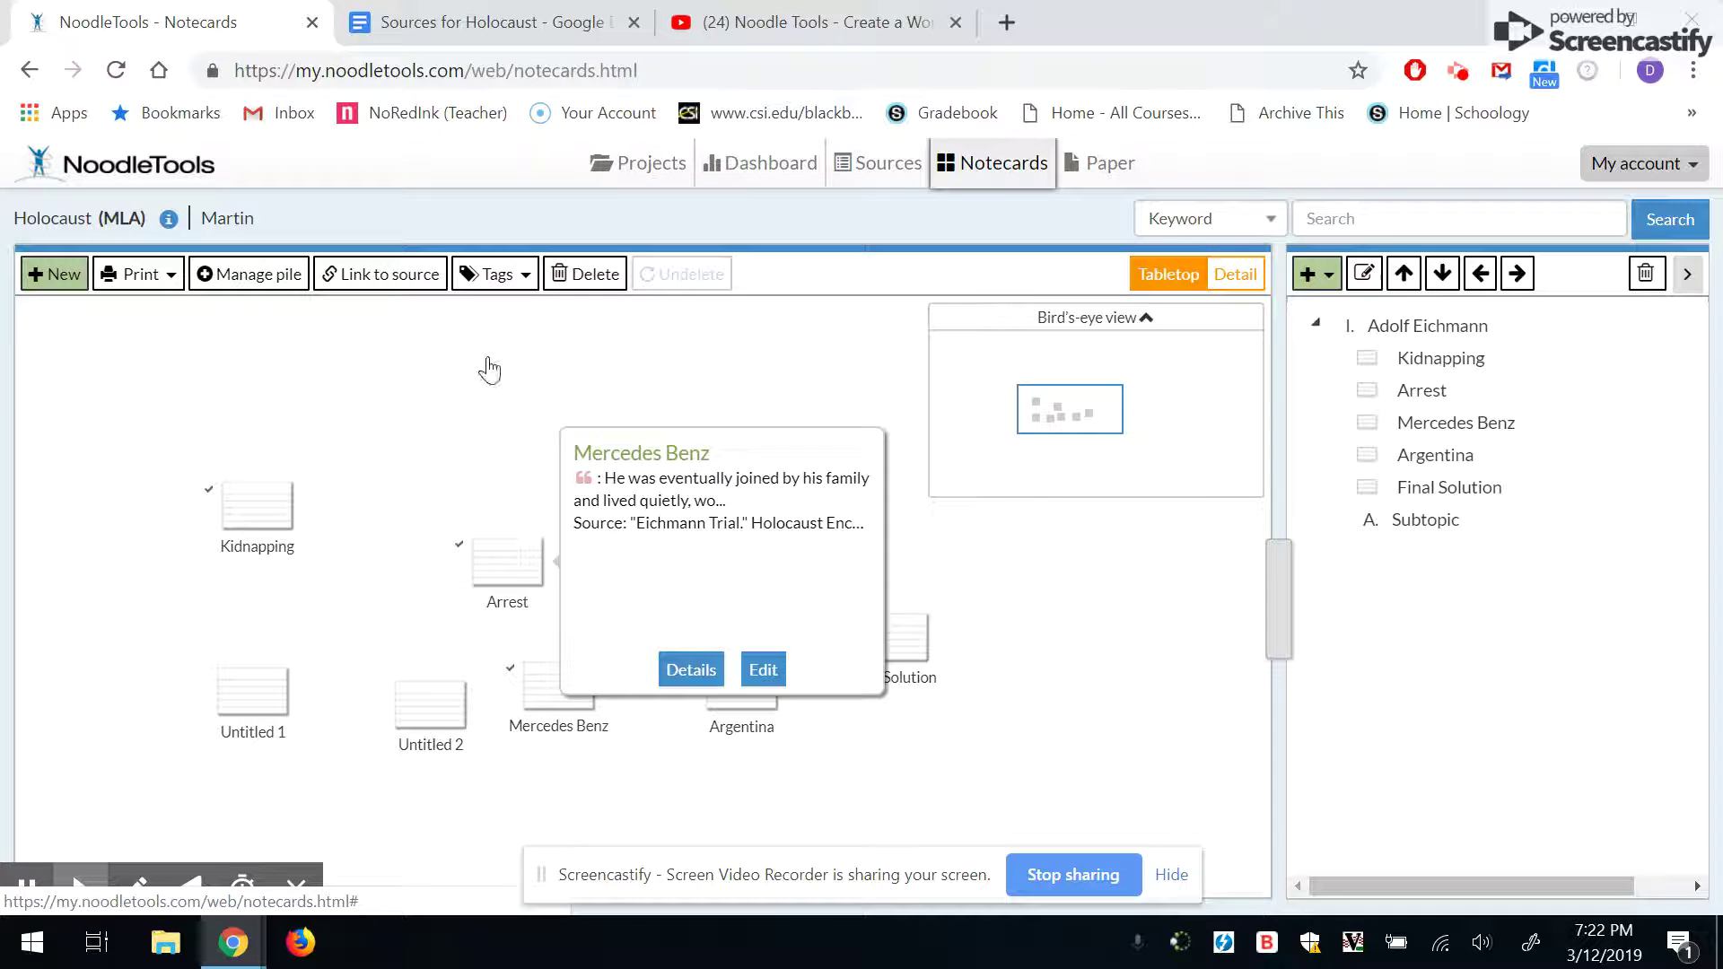
{"action": "left_click", "coordinate": [462, 341]}
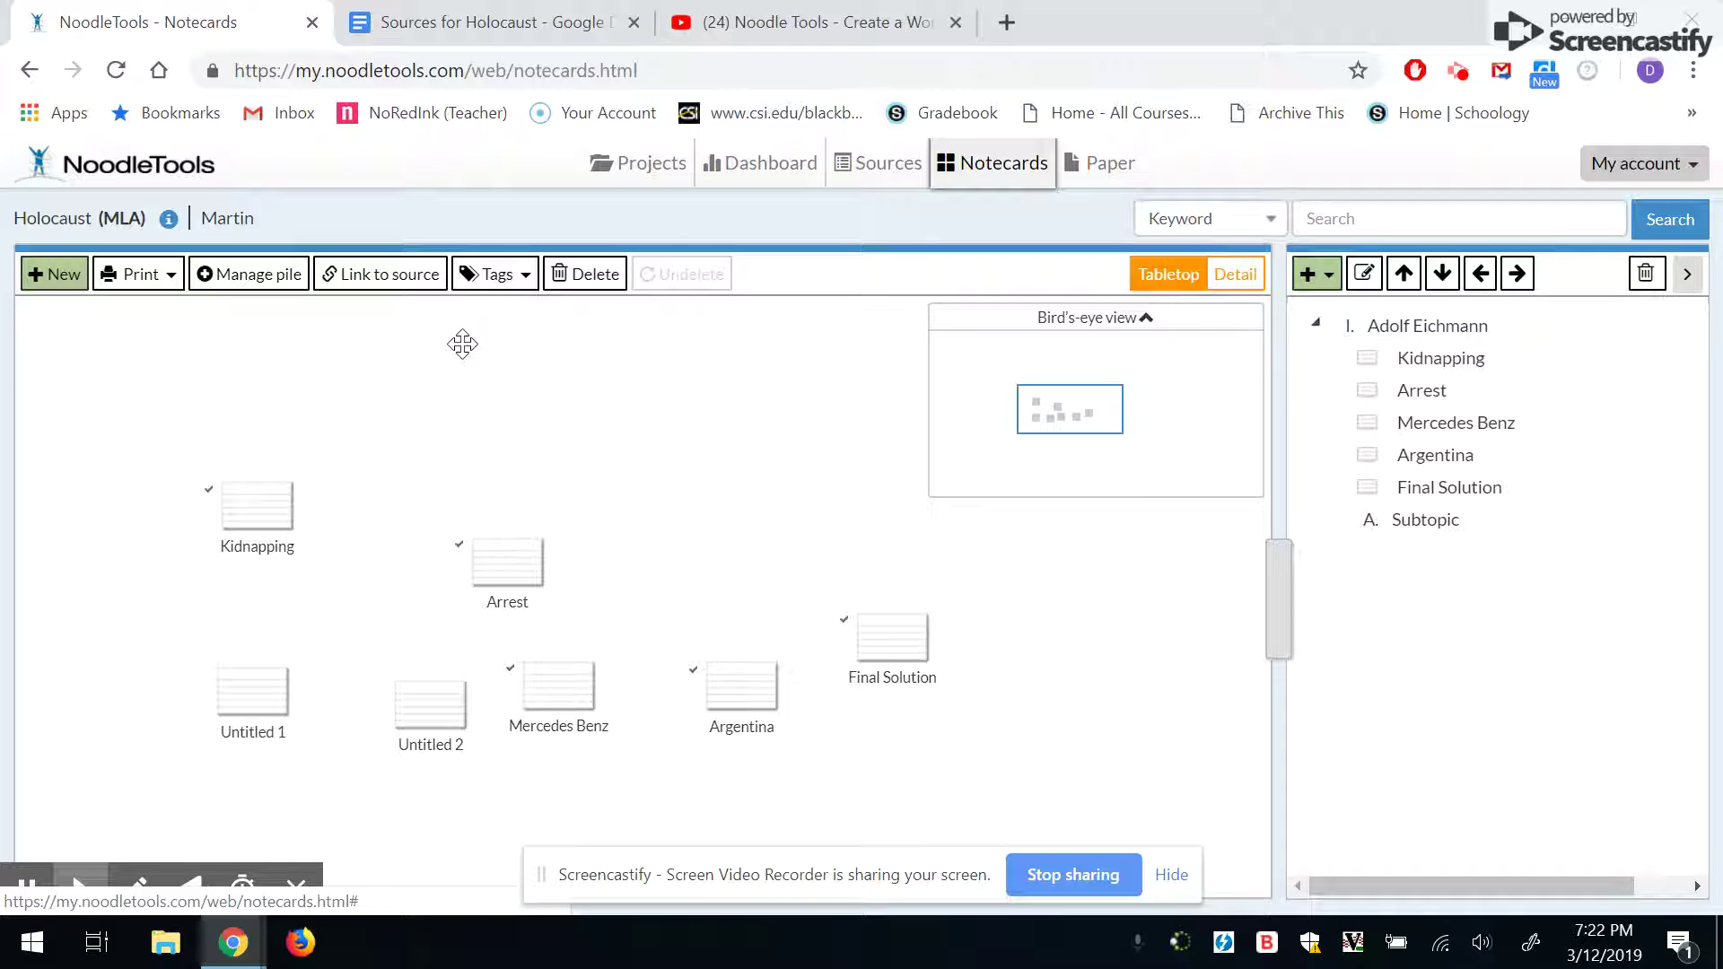
Step: Move the Final Solution notecard to the first position under the Adolf Eichmann heading in the outline
{"action": "left_click_drag", "start_coordinate": [1438, 358], "coordinate": [1501, 438]}
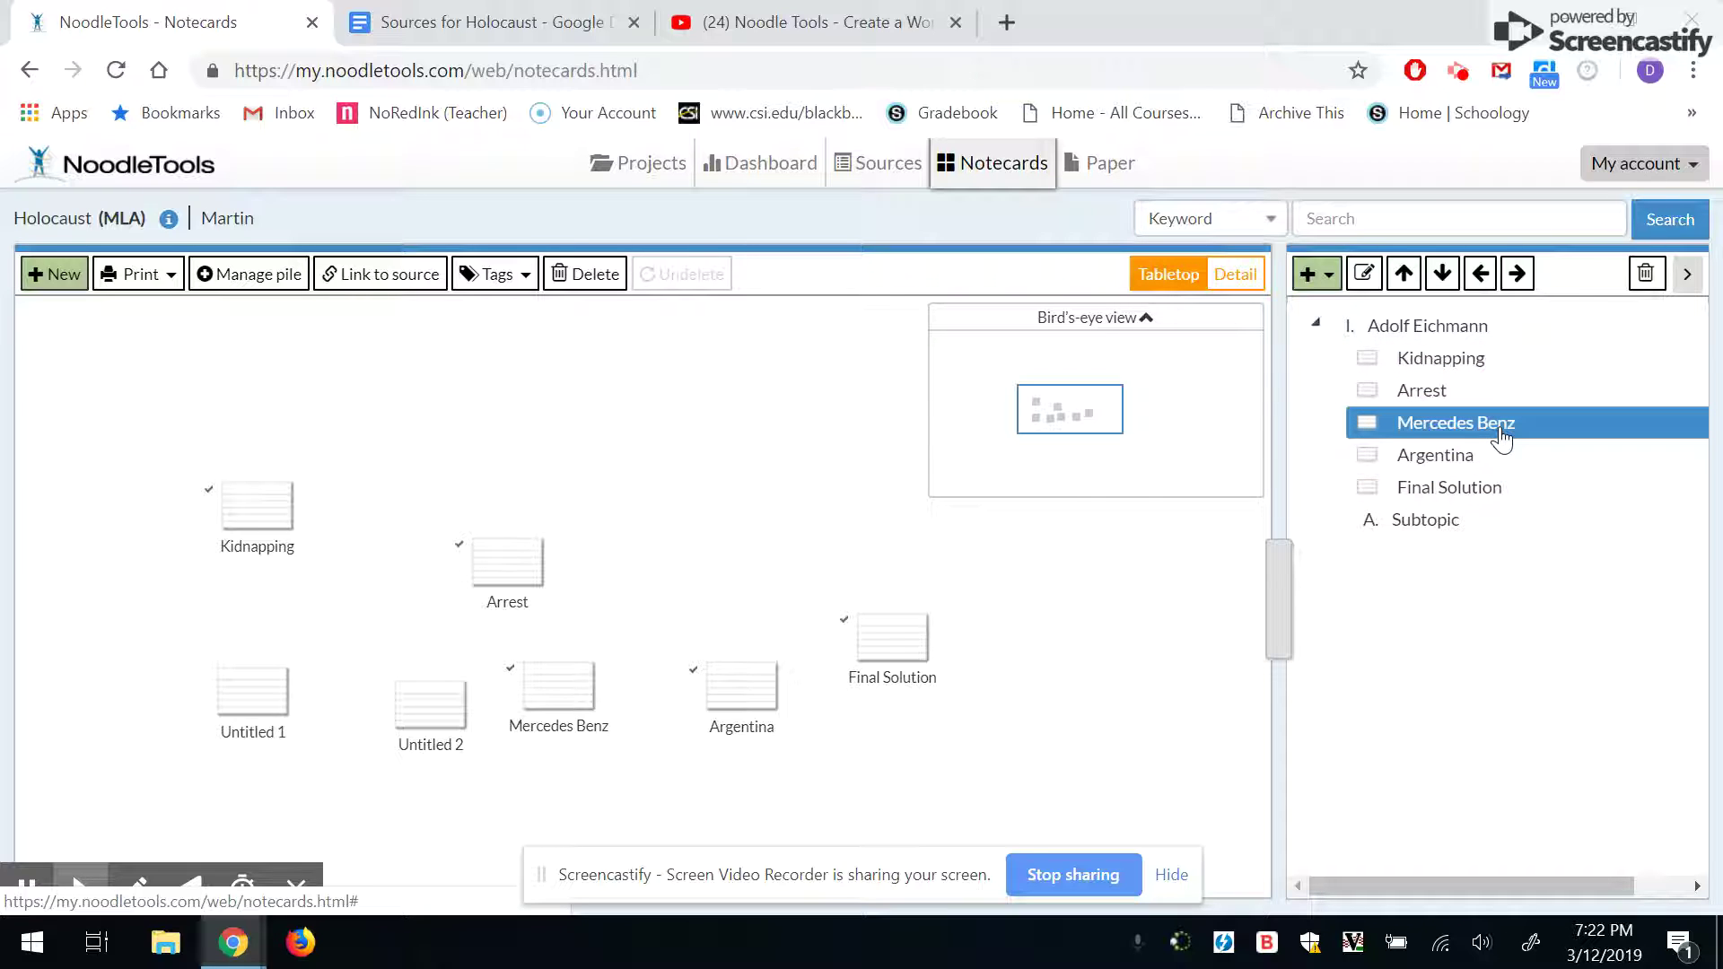
{"action": "left_click_drag", "start_coordinate": [1501, 436], "coordinate": [1433, 492]}
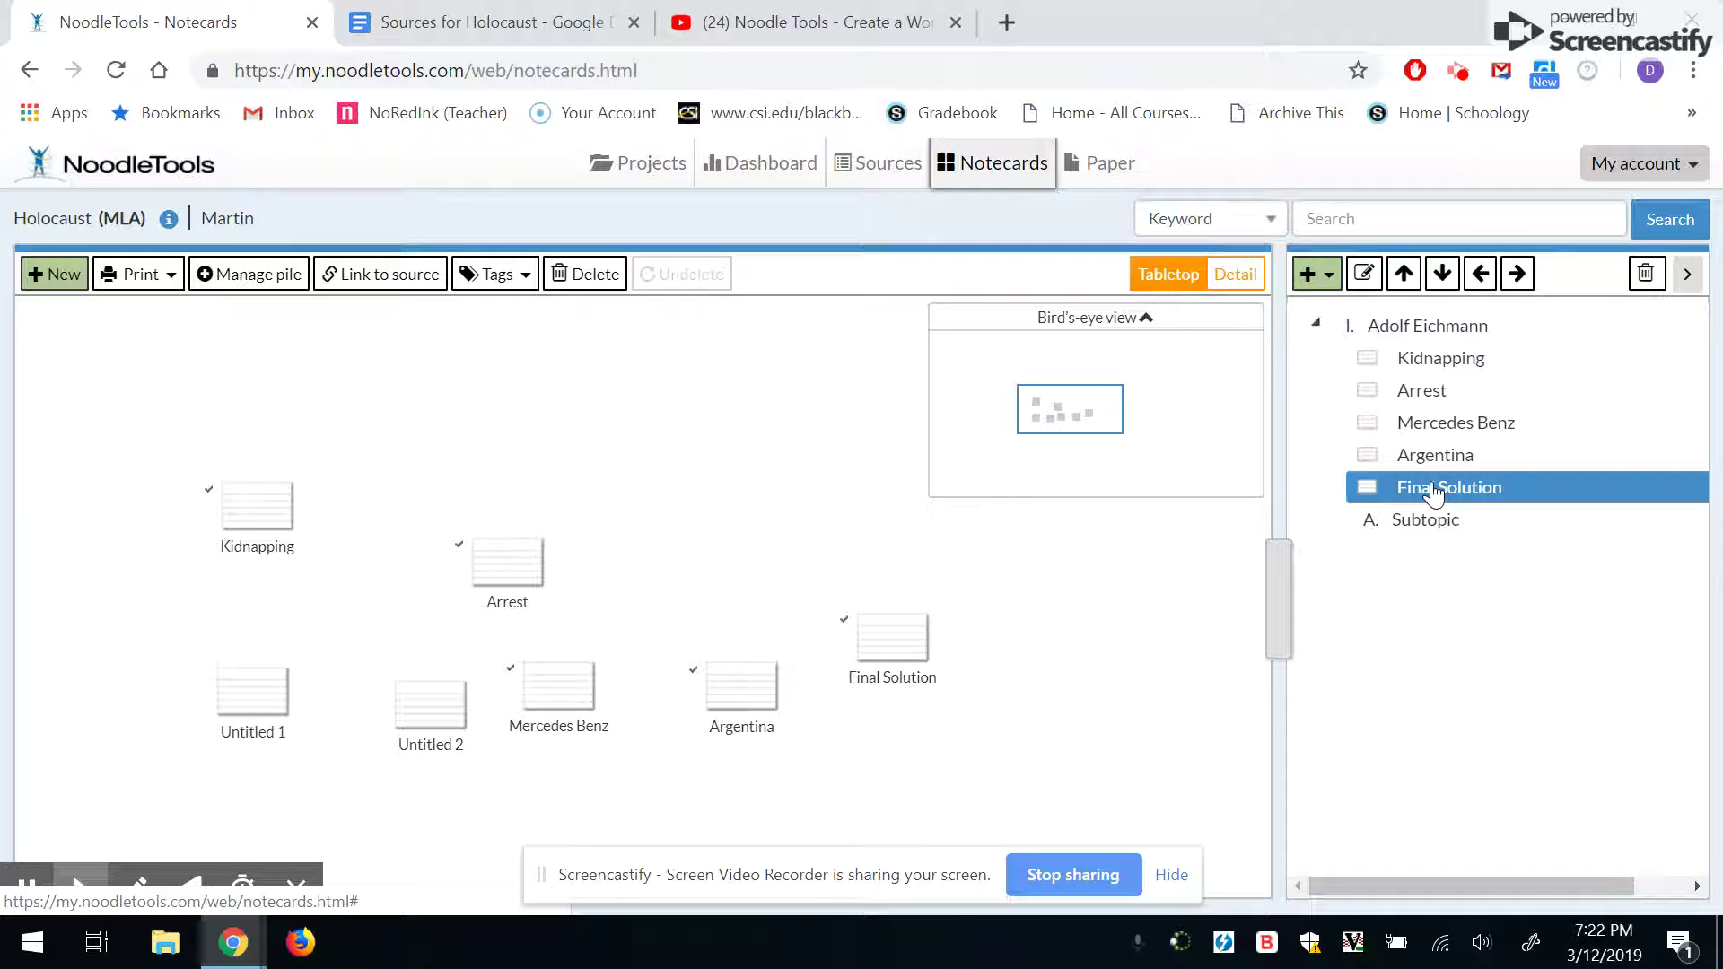
{"action": "left_click_drag", "start_coordinate": [1432, 490], "coordinate": [1431, 357]}
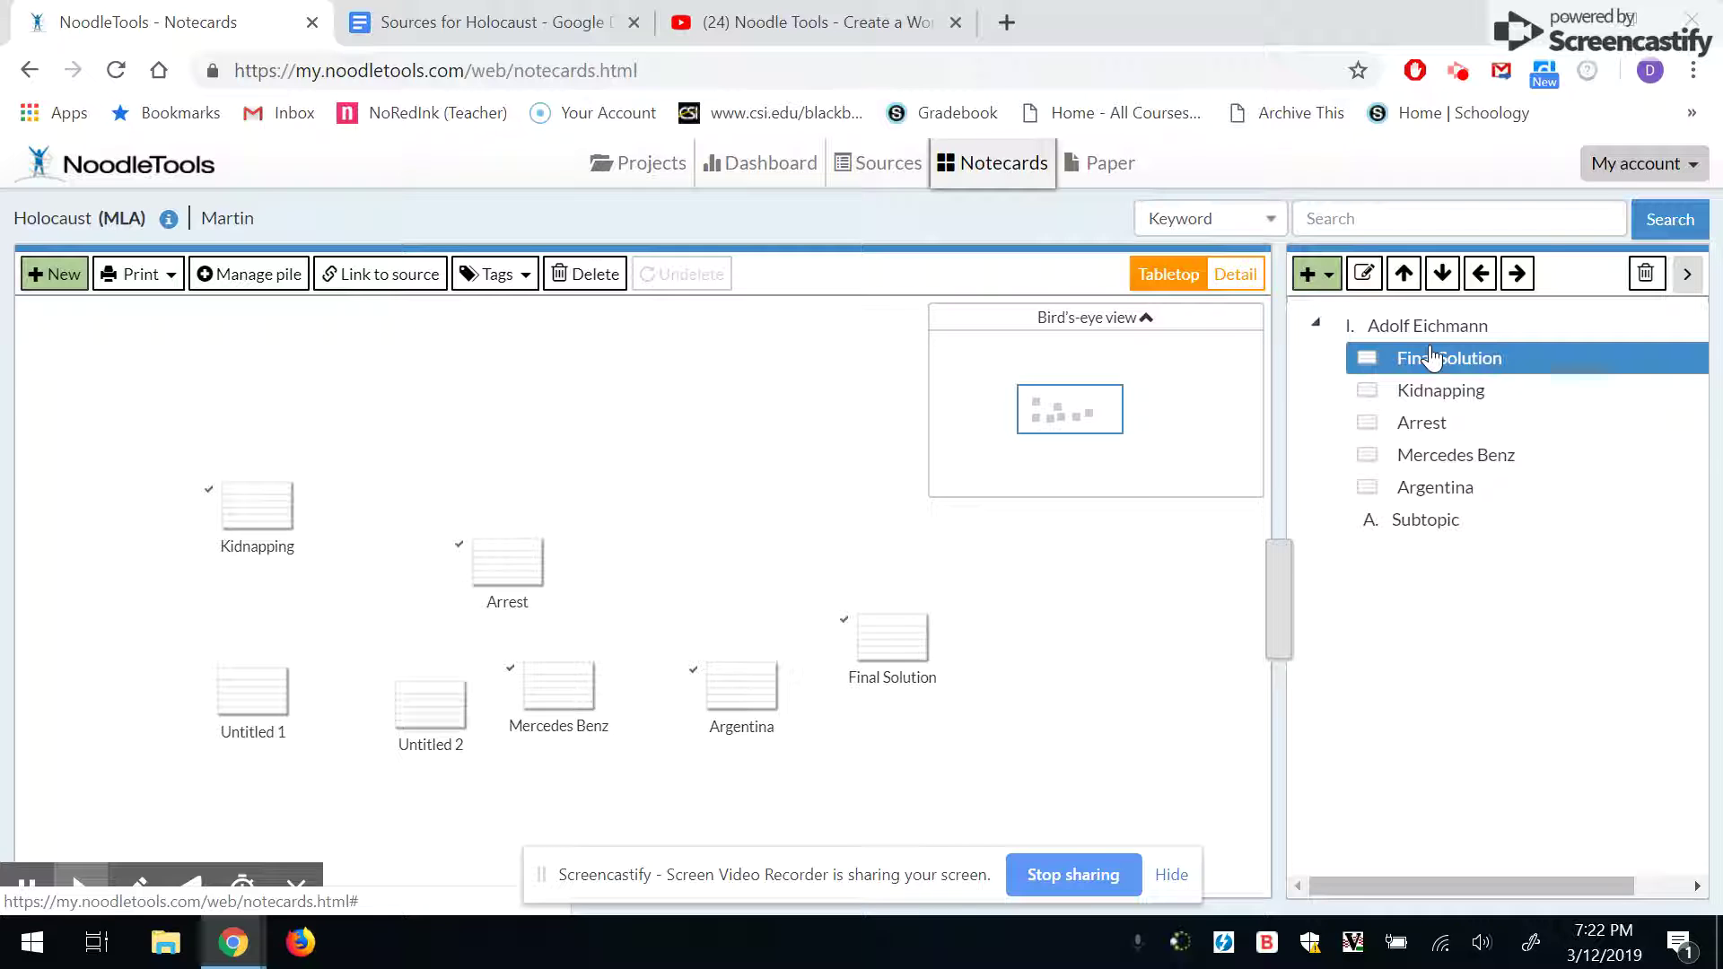
Step: Move the Kidnapping notecard below the other Adolf Eichmann notecards and place Argentina directly above Mercedes Benz
{"action": "left_click", "coordinate": [1430, 391]}
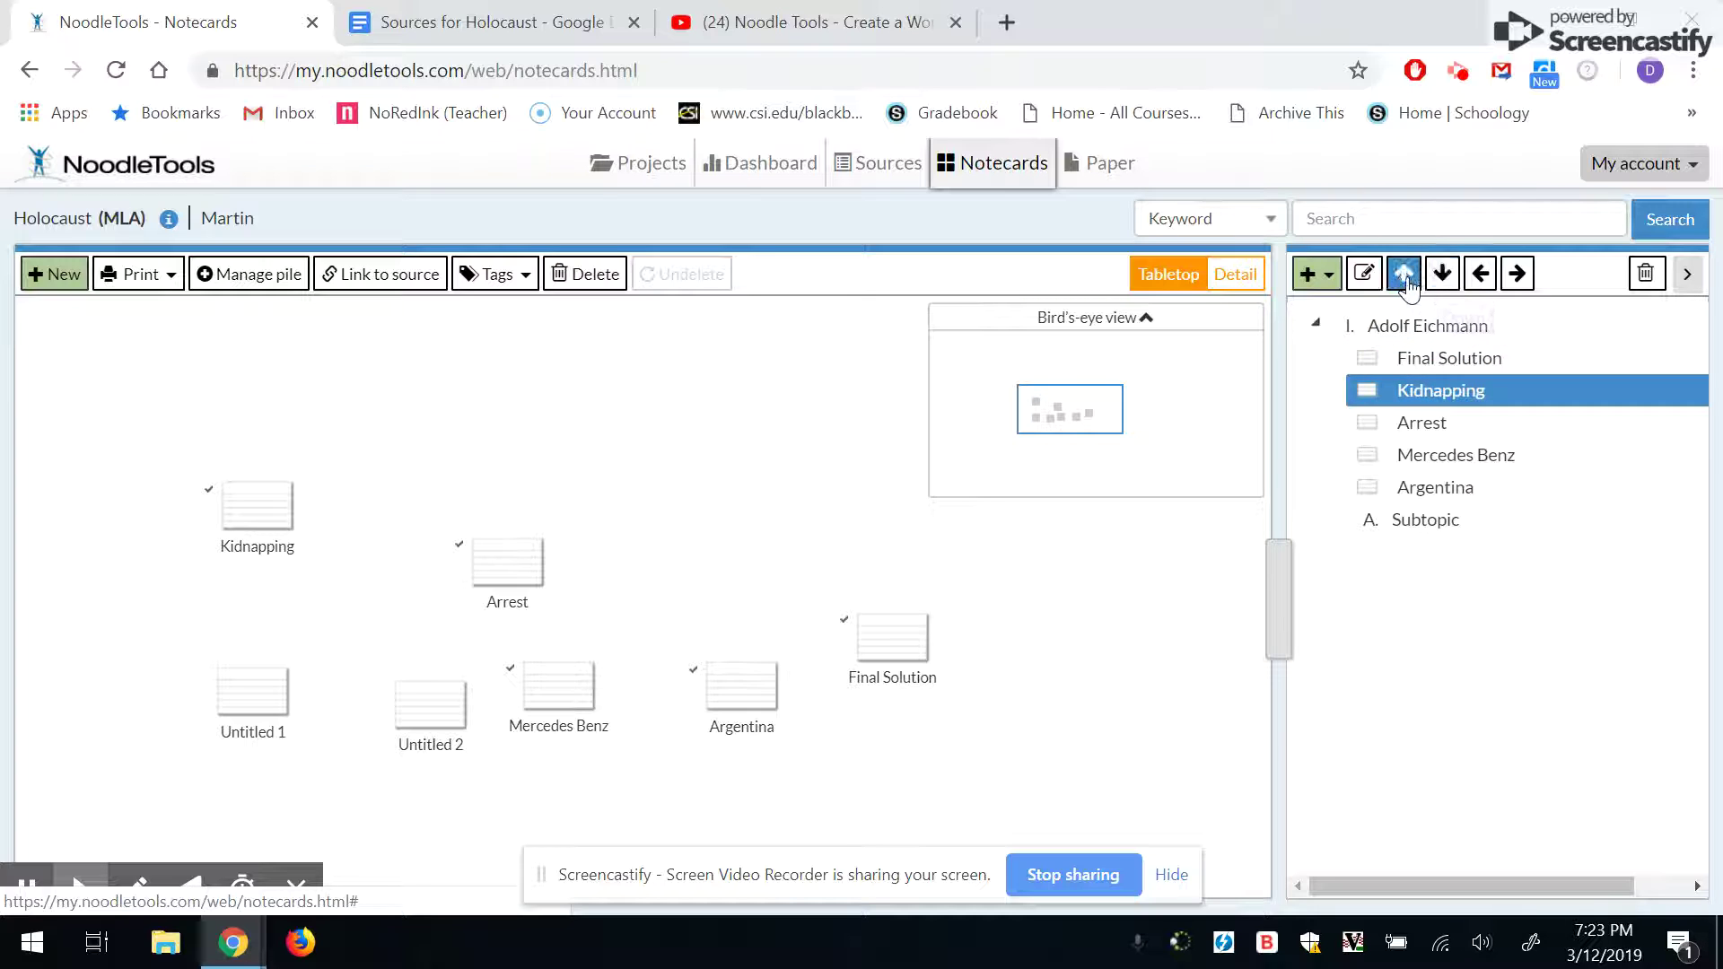
{"action": "left_click", "coordinate": [1441, 286]}
{"action": "left_click", "coordinate": [1441, 274]}
{"action": "left_click", "coordinate": [1441, 274]}
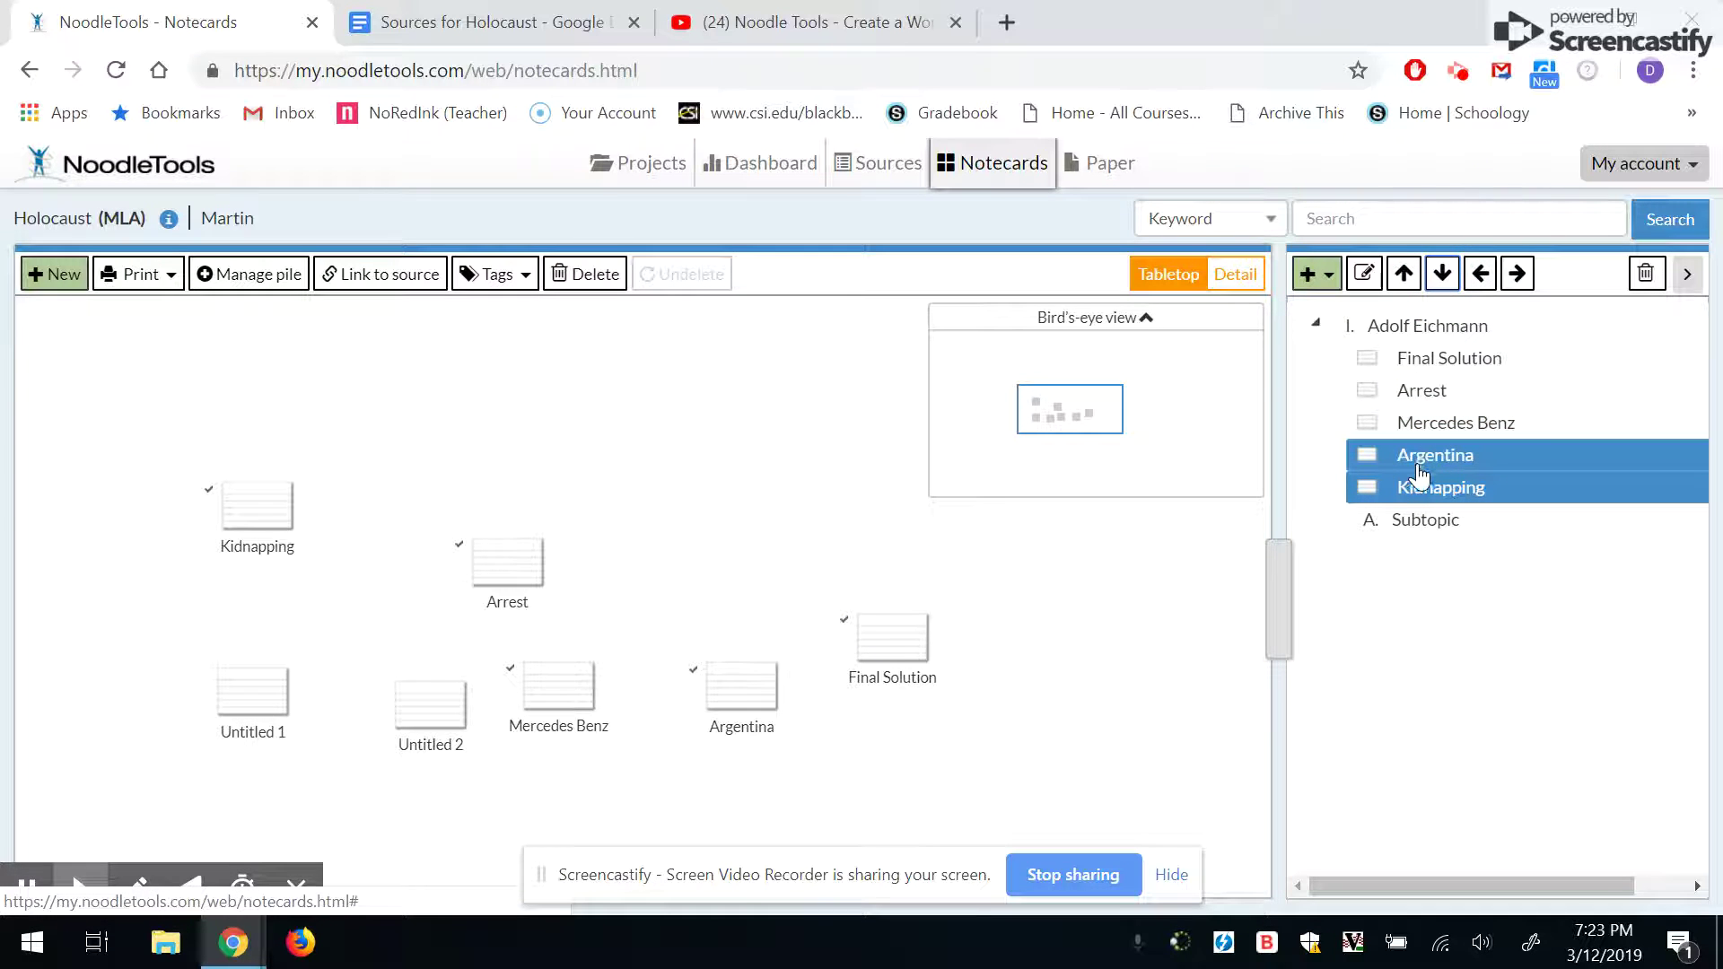
{"action": "left_click_drag", "start_coordinate": [1438, 458], "coordinate": [1440, 429]}
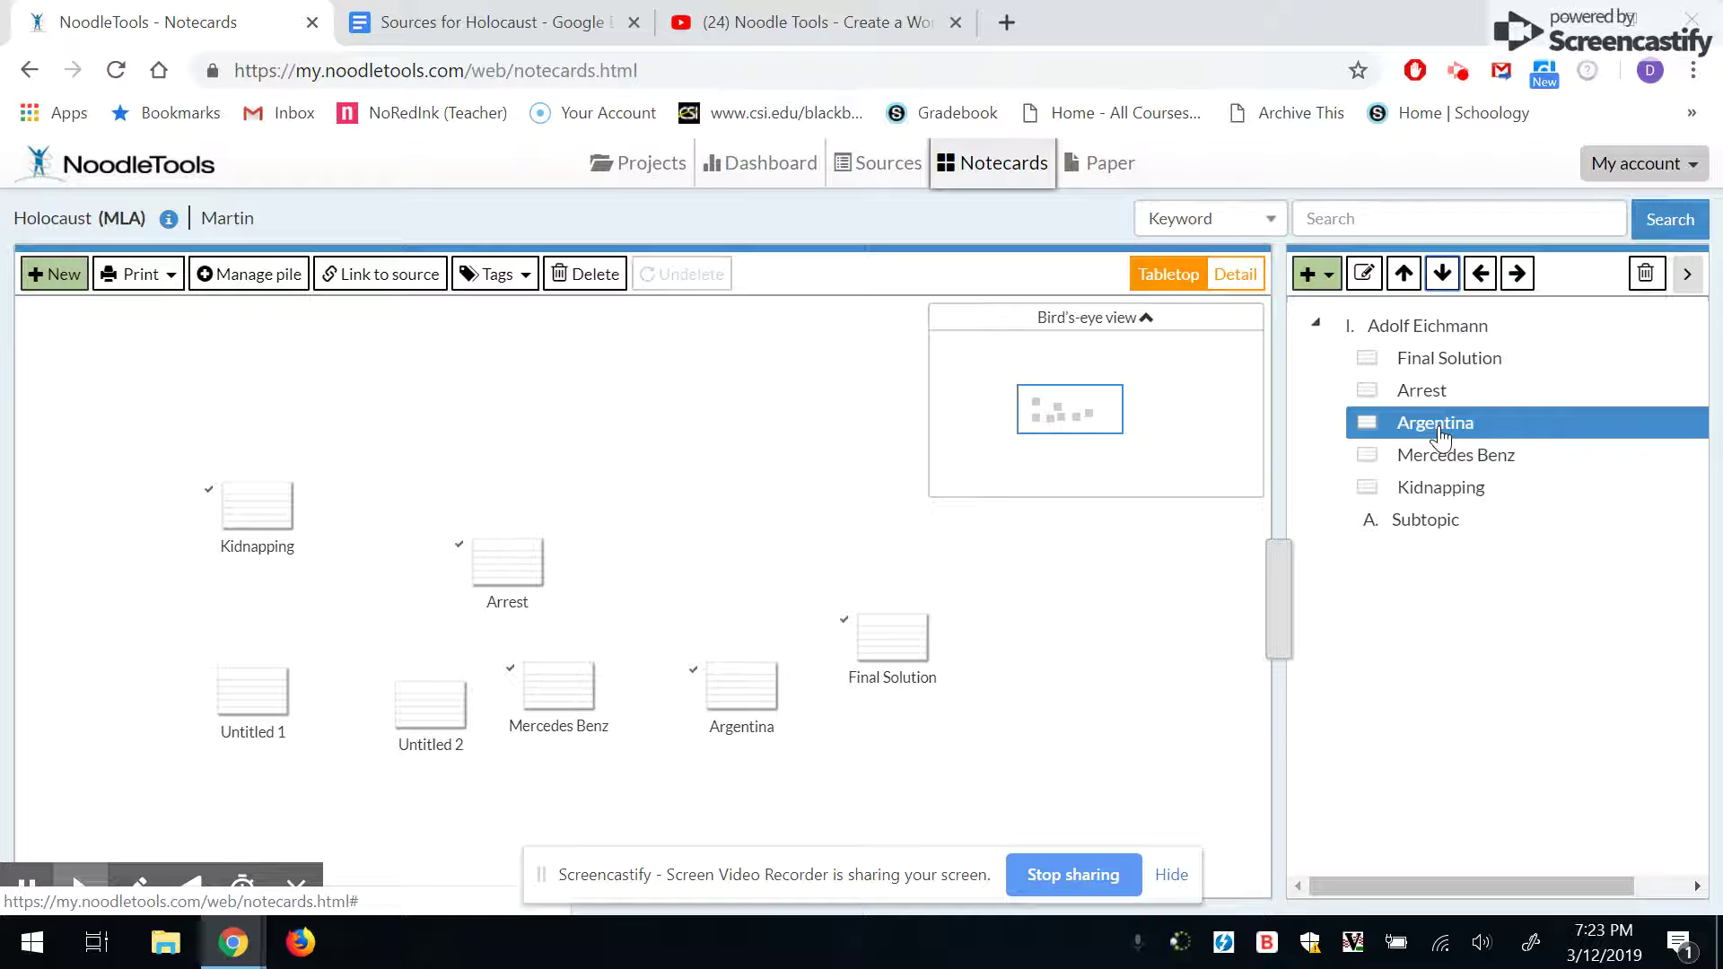
{"action": "left_click", "coordinate": [619, 426]}
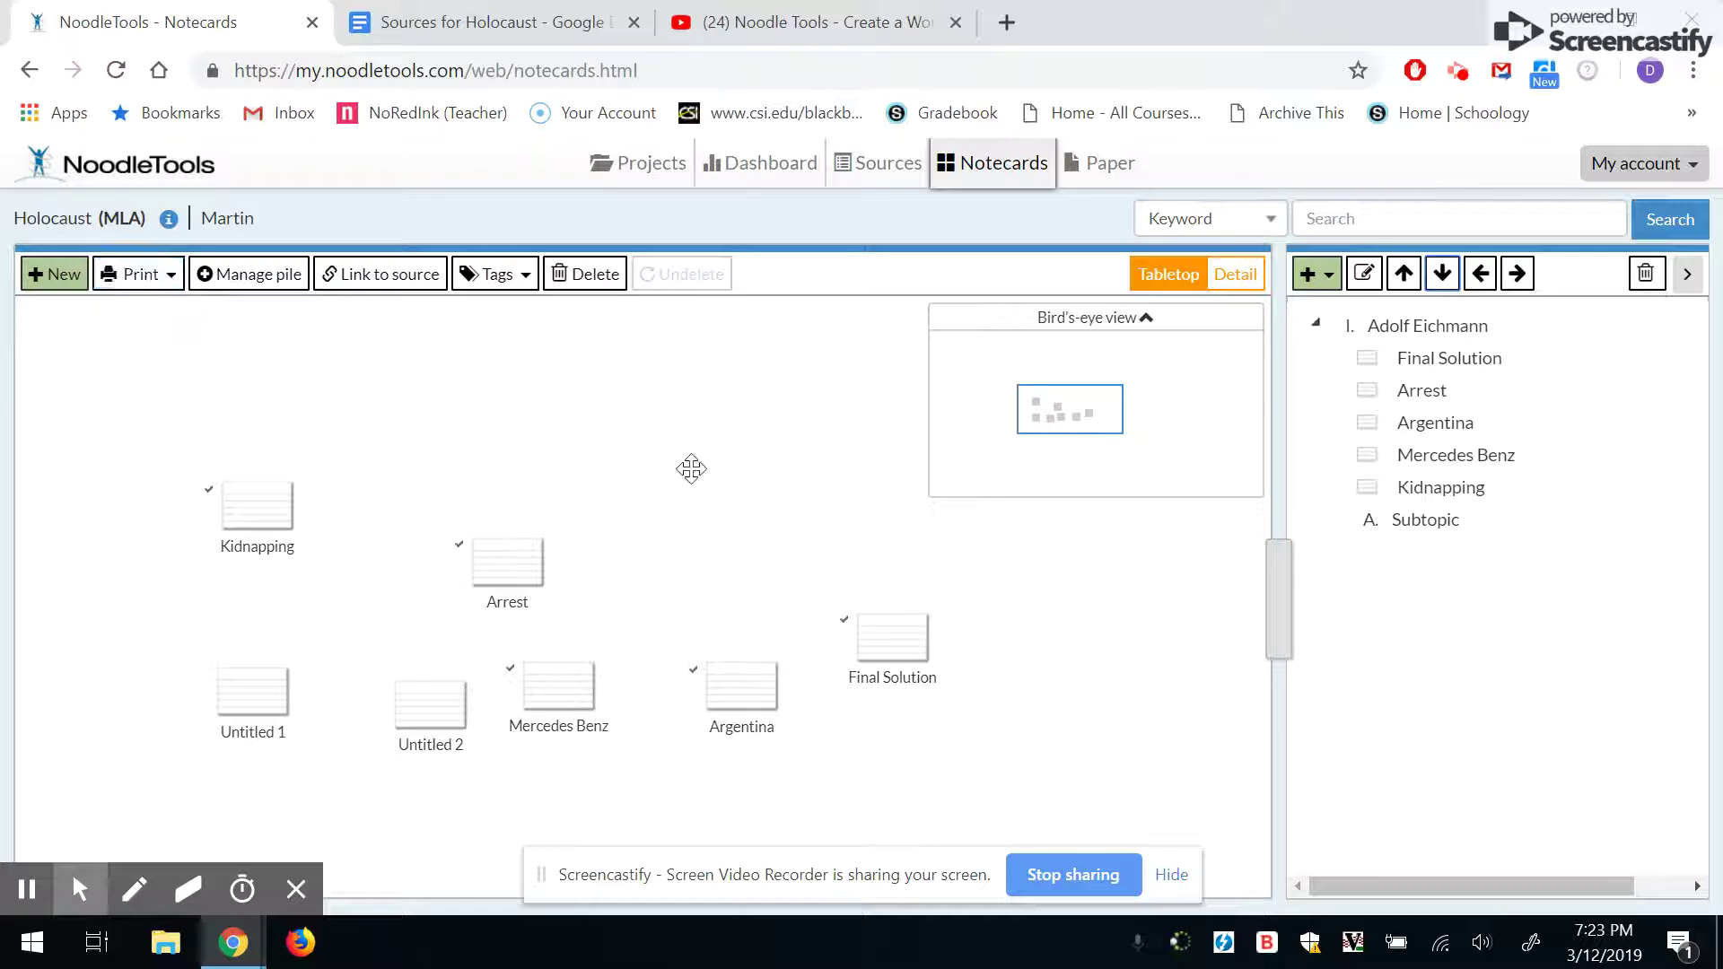
Step: Export the outline with notecards to Google Docs, leaving out Tags, Cues, My ideas, History/Creator and Quotation
{"action": "left_click", "coordinate": [151, 287]}
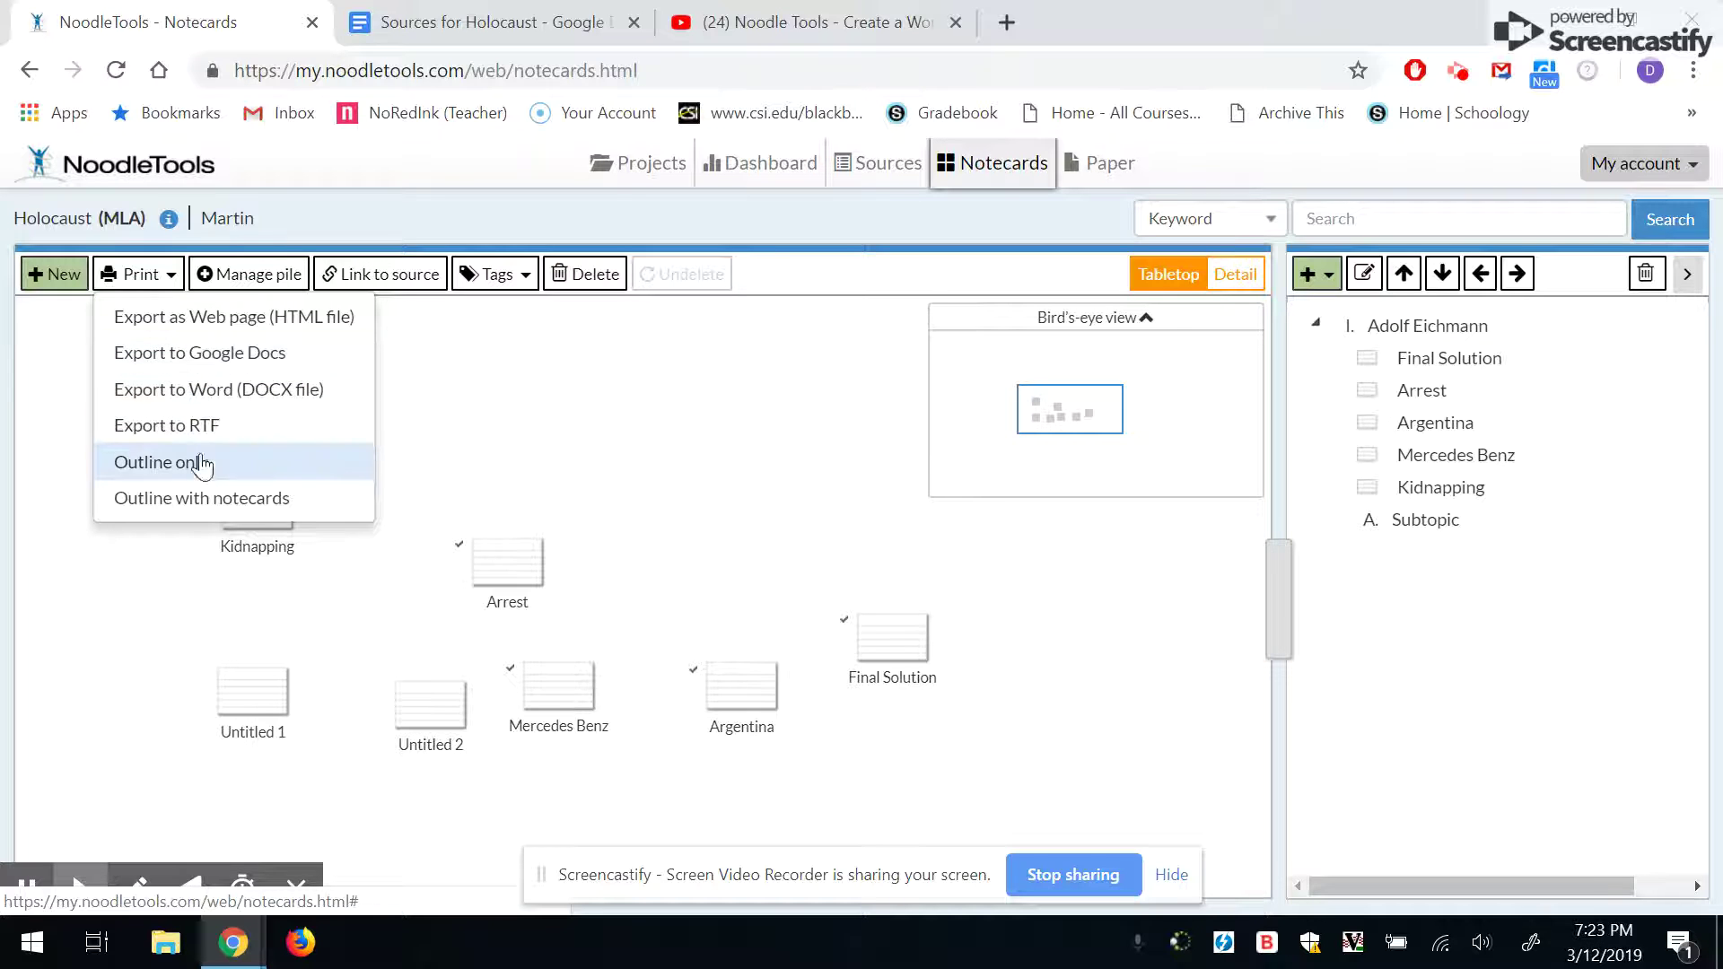
{"action": "left_click", "coordinate": [230, 499]}
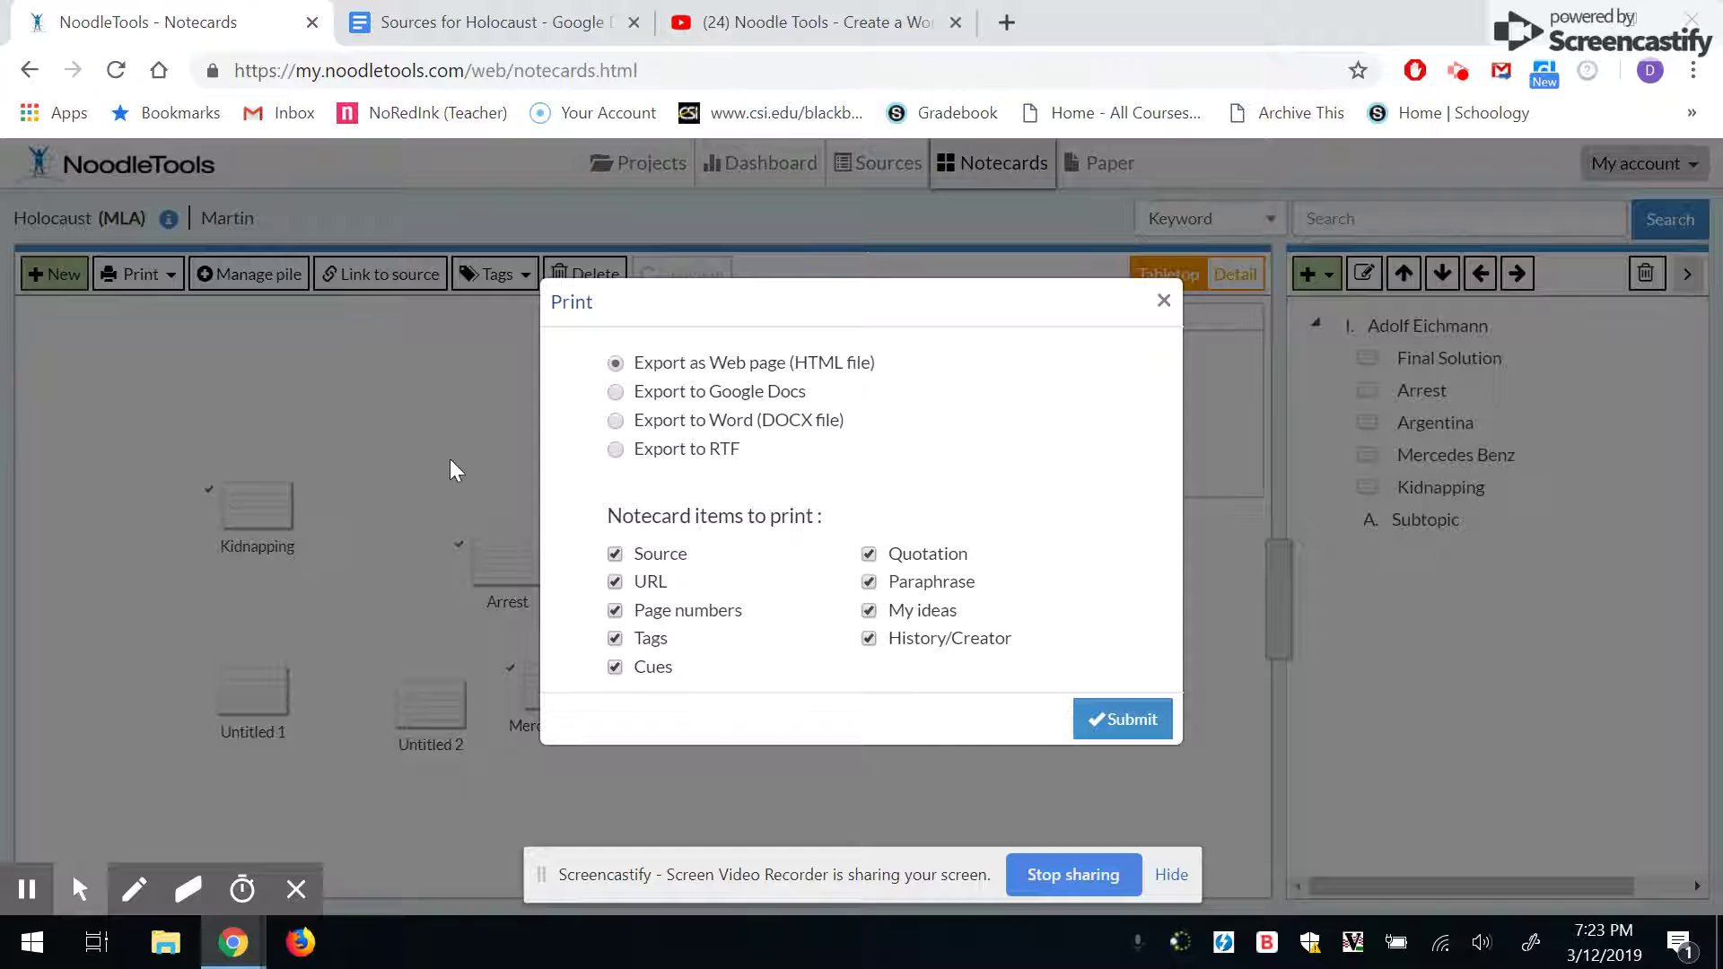
{"action": "left_click", "coordinate": [615, 393]}
{"action": "left_click", "coordinate": [614, 639]}
{"action": "left_click", "coordinate": [614, 667]}
{"action": "left_click", "coordinate": [872, 612]}
{"action": "left_click", "coordinate": [868, 640]}
{"action": "left_click", "coordinate": [869, 555]}
{"action": "left_click", "coordinate": [1112, 720]}
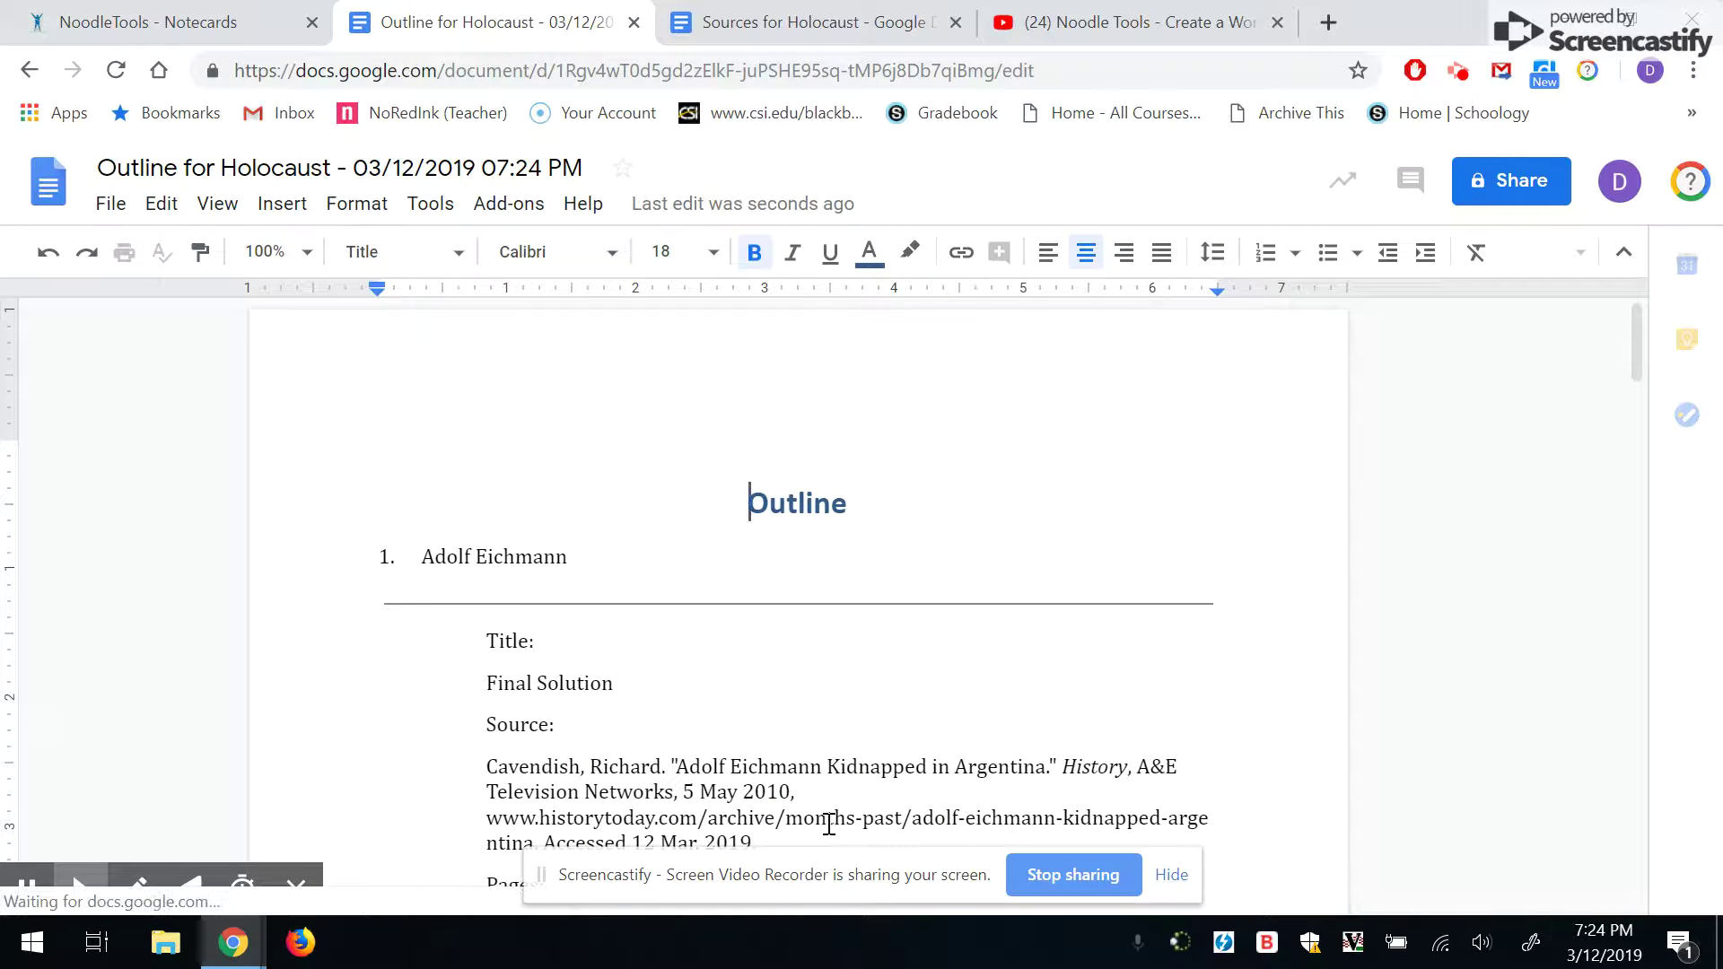
Step: Copy the paraphrase of the Final Solution notecard in the exported outline document
{"action": "scroll", "coordinate": [828, 824], "scroll_direction": "down", "scroll_amount": 1}
{"action": "scroll", "coordinate": [828, 824], "scroll_direction": "down", "scroll_amount": 1}
{"action": "scroll", "coordinate": [828, 824], "scroll_direction": "down", "scroll_amount": 7}
{"action": "scroll", "coordinate": [829, 824], "scroll_direction": "up", "scroll_amount": 5}
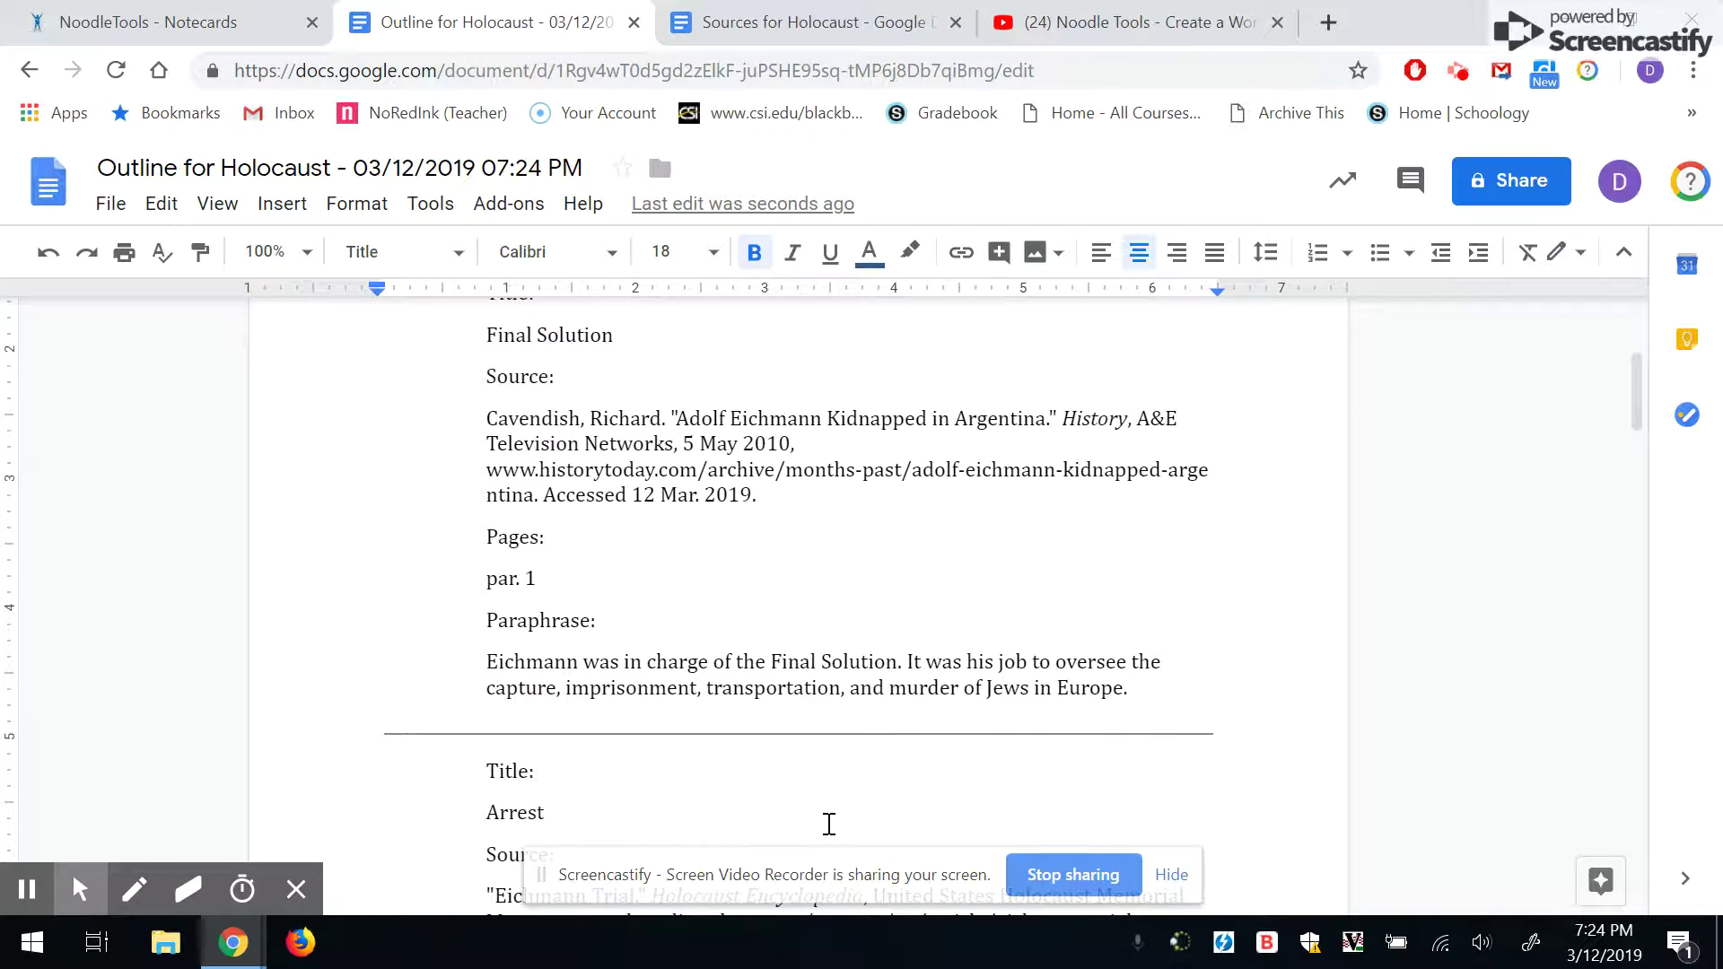
{"action": "scroll", "coordinate": [829, 824], "scroll_direction": "up", "scroll_amount": 1}
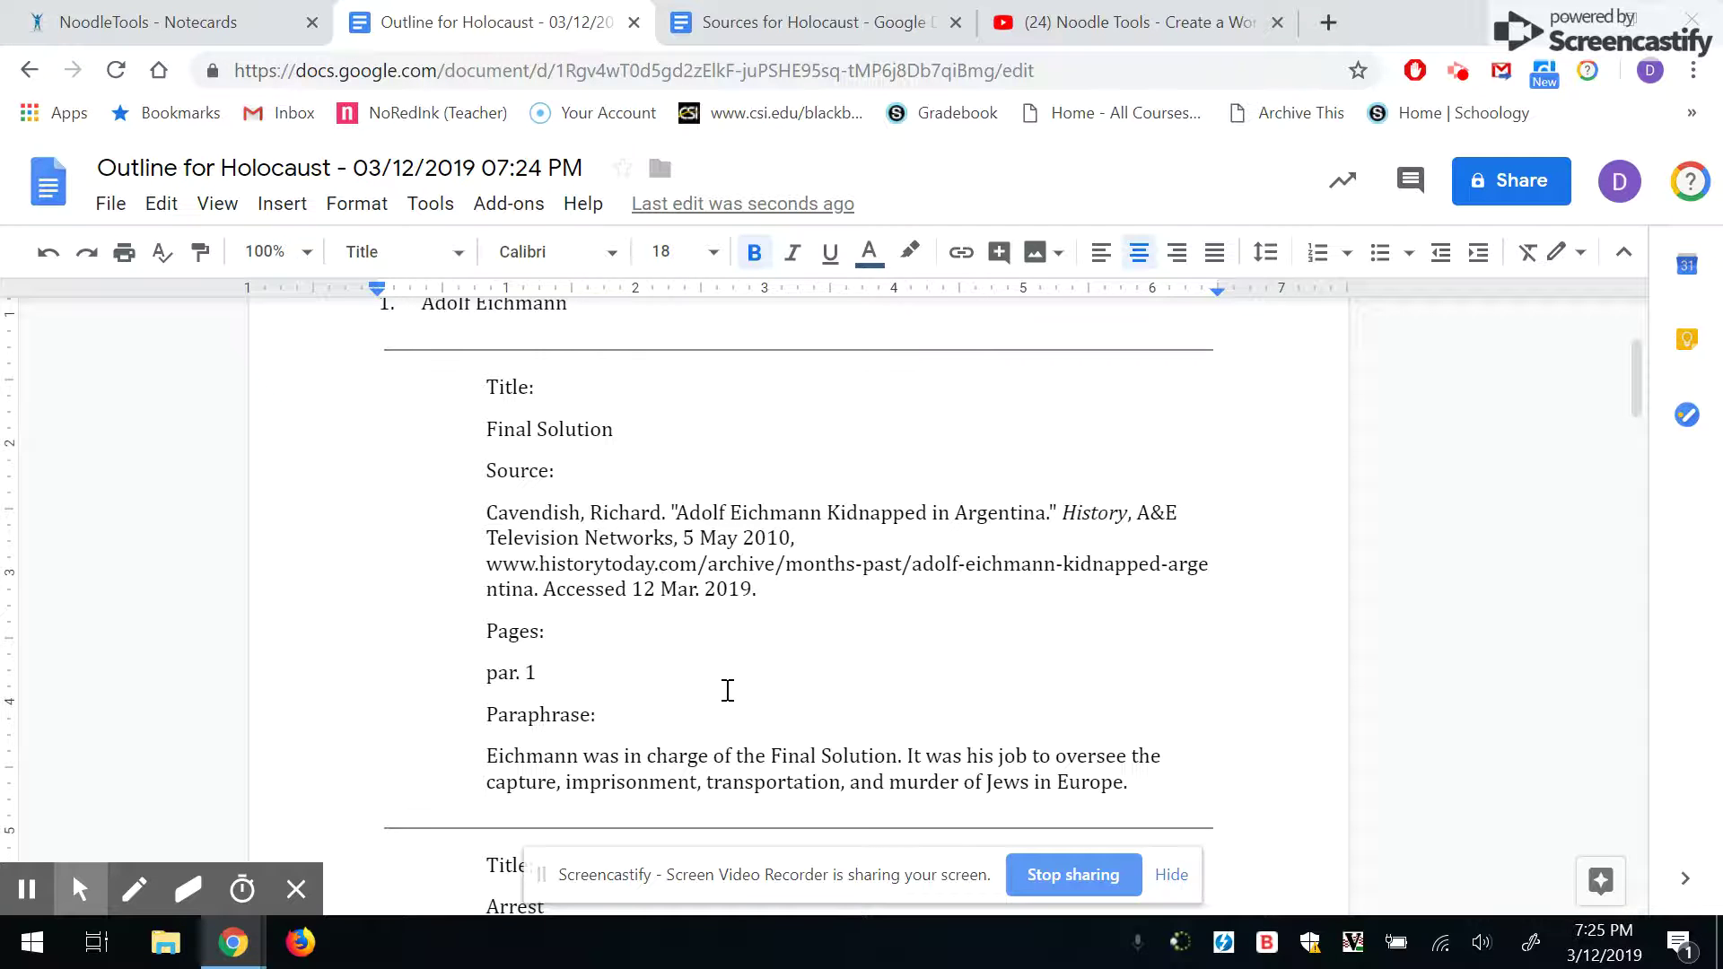
{"action": "scroll", "coordinate": [728, 690], "scroll_direction": "down", "scroll_amount": 1}
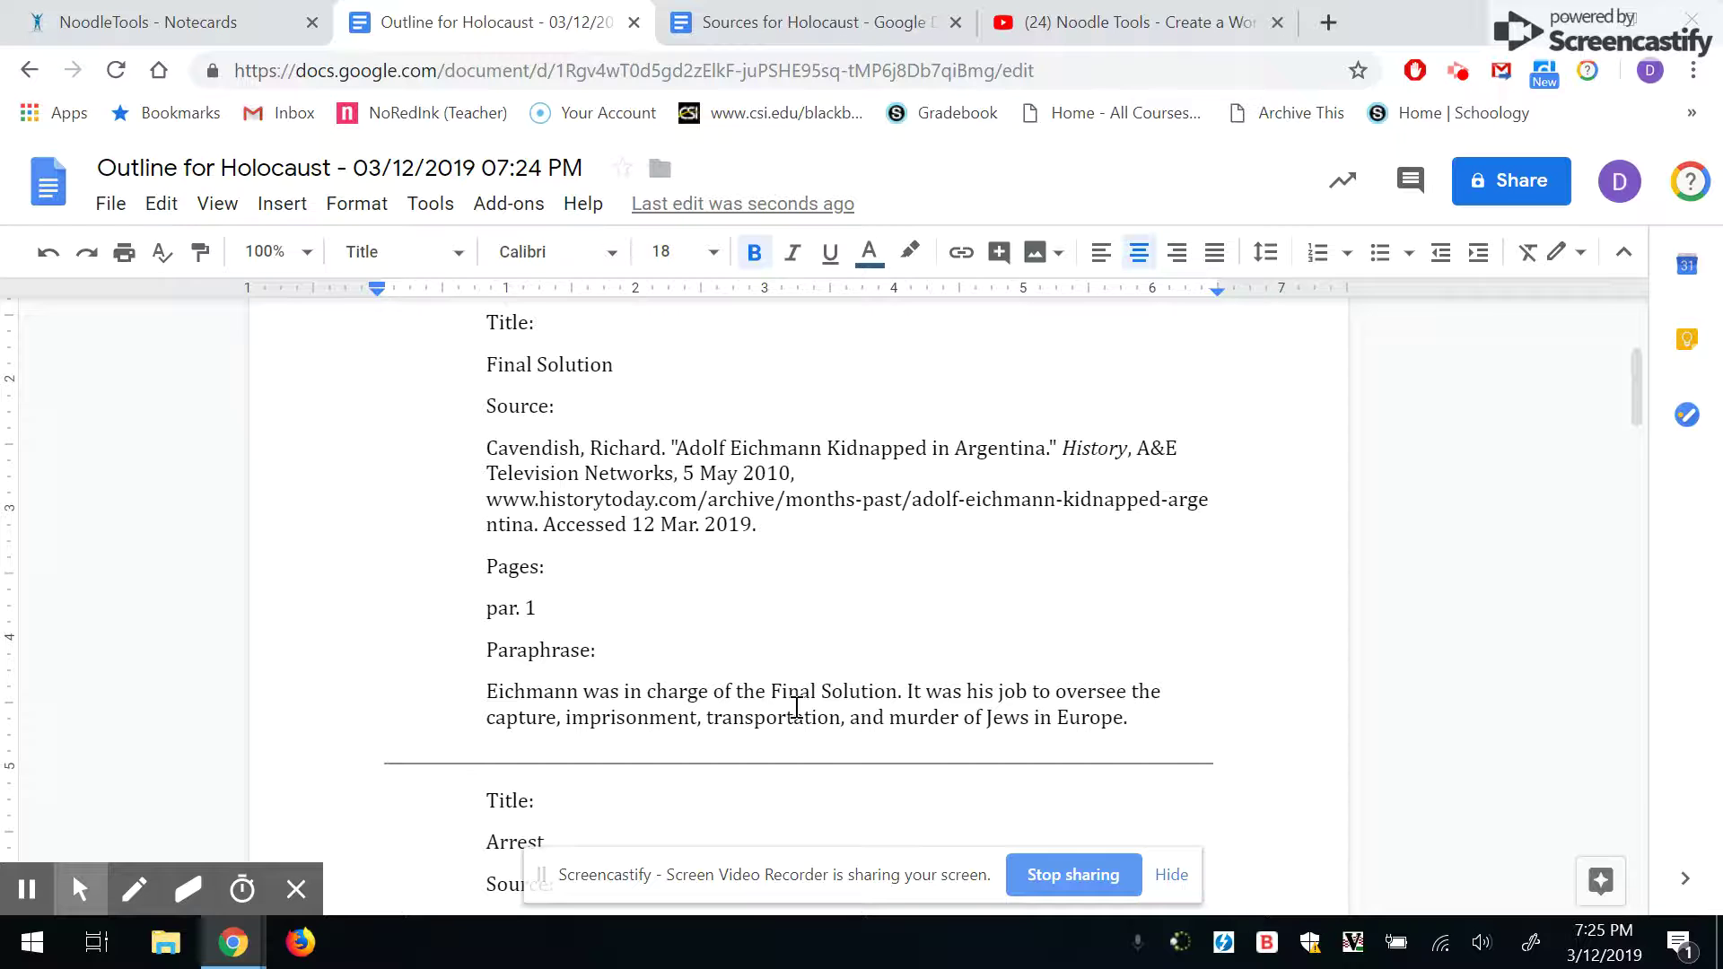
{"action": "left_click", "coordinate": [1130, 720]}
{"action": "left_click_drag", "start_coordinate": [1129, 721], "coordinate": [491, 691]}
{"action": "key", "text": "ctrl+c"}
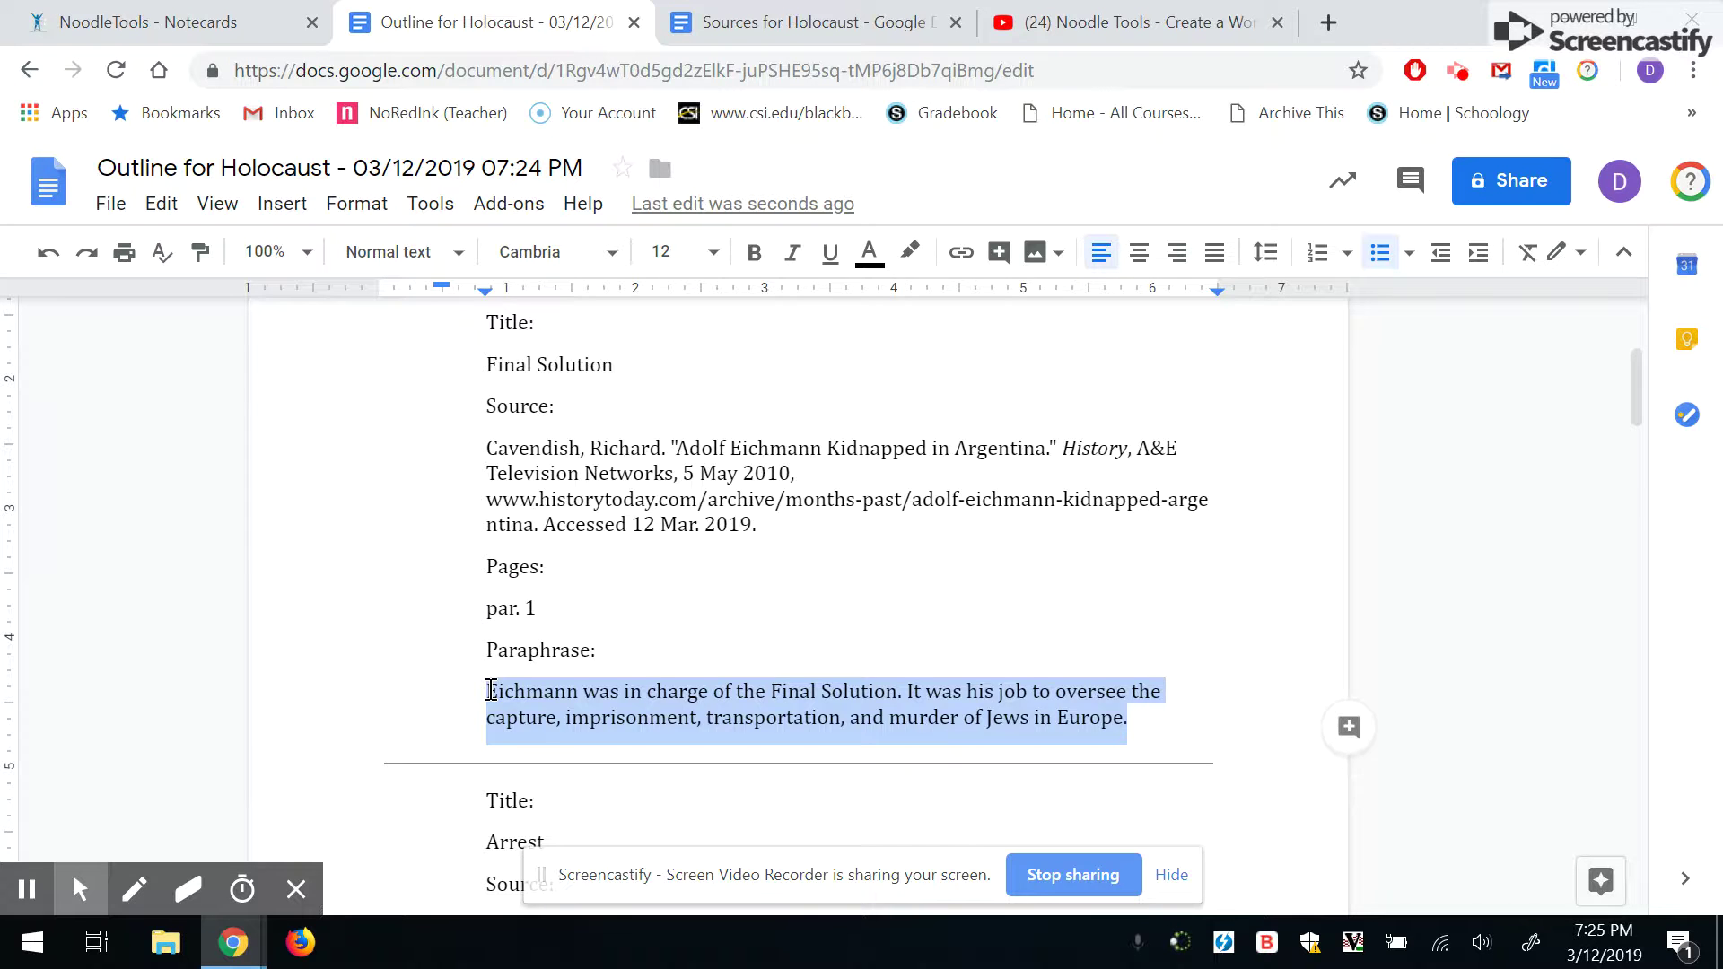
Step: Add blank lines after the Subtopic entry at the document's end and paste the Final Solution paraphrase there
{"action": "scroll", "coordinate": [491, 690], "scroll_direction": "down", "scroll_amount": 15}
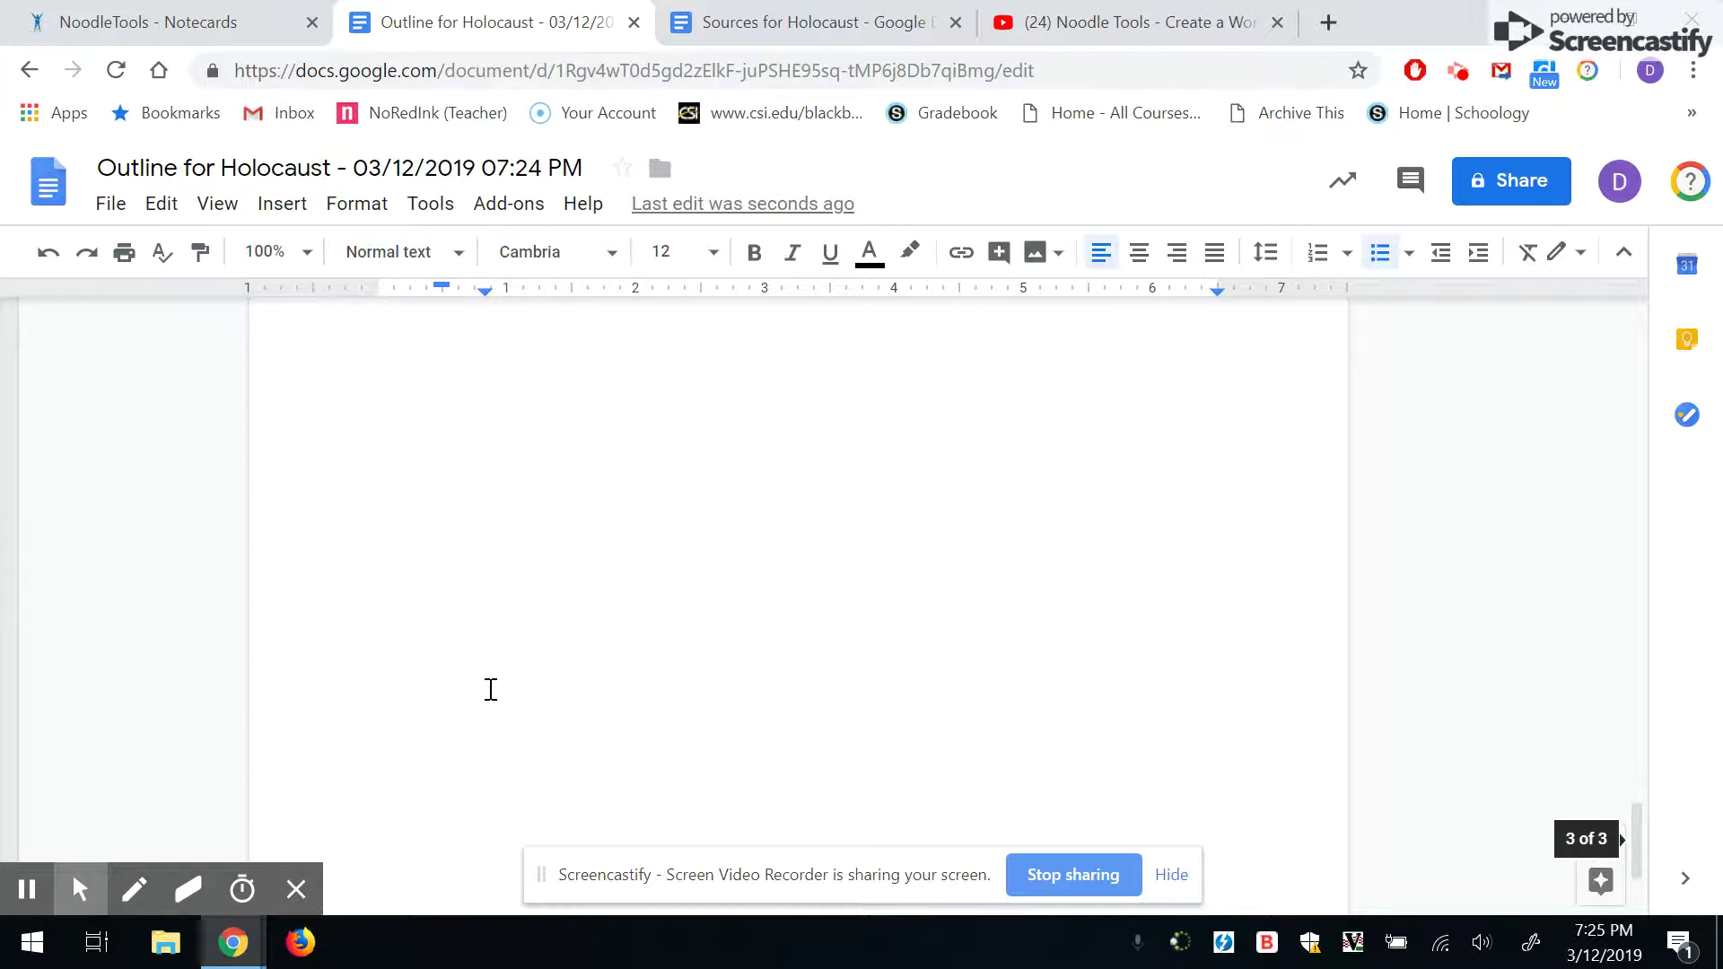
{"action": "scroll", "coordinate": [490, 690], "scroll_direction": "up", "scroll_amount": 5}
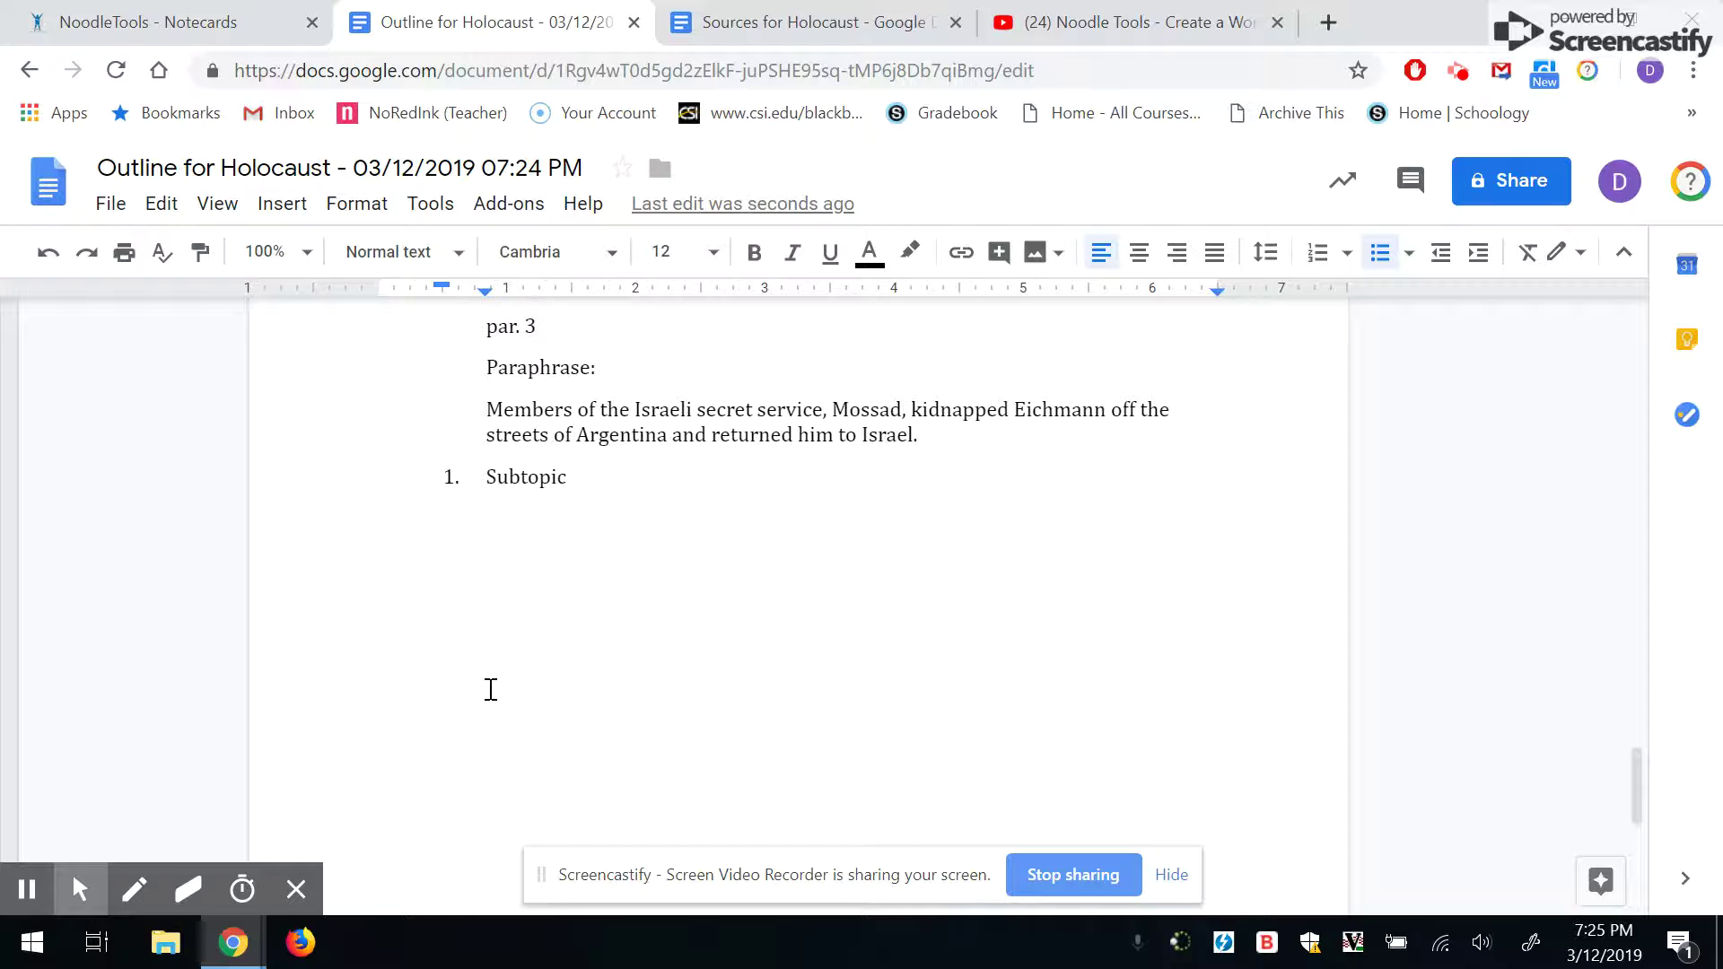
{"action": "left_click", "coordinate": [653, 481]}
{"action": "key", "text": "Return"}
{"action": "key", "text": "Return"}
{"action": "key", "text": "Return"}
{"action": "key", "text": "Return"}
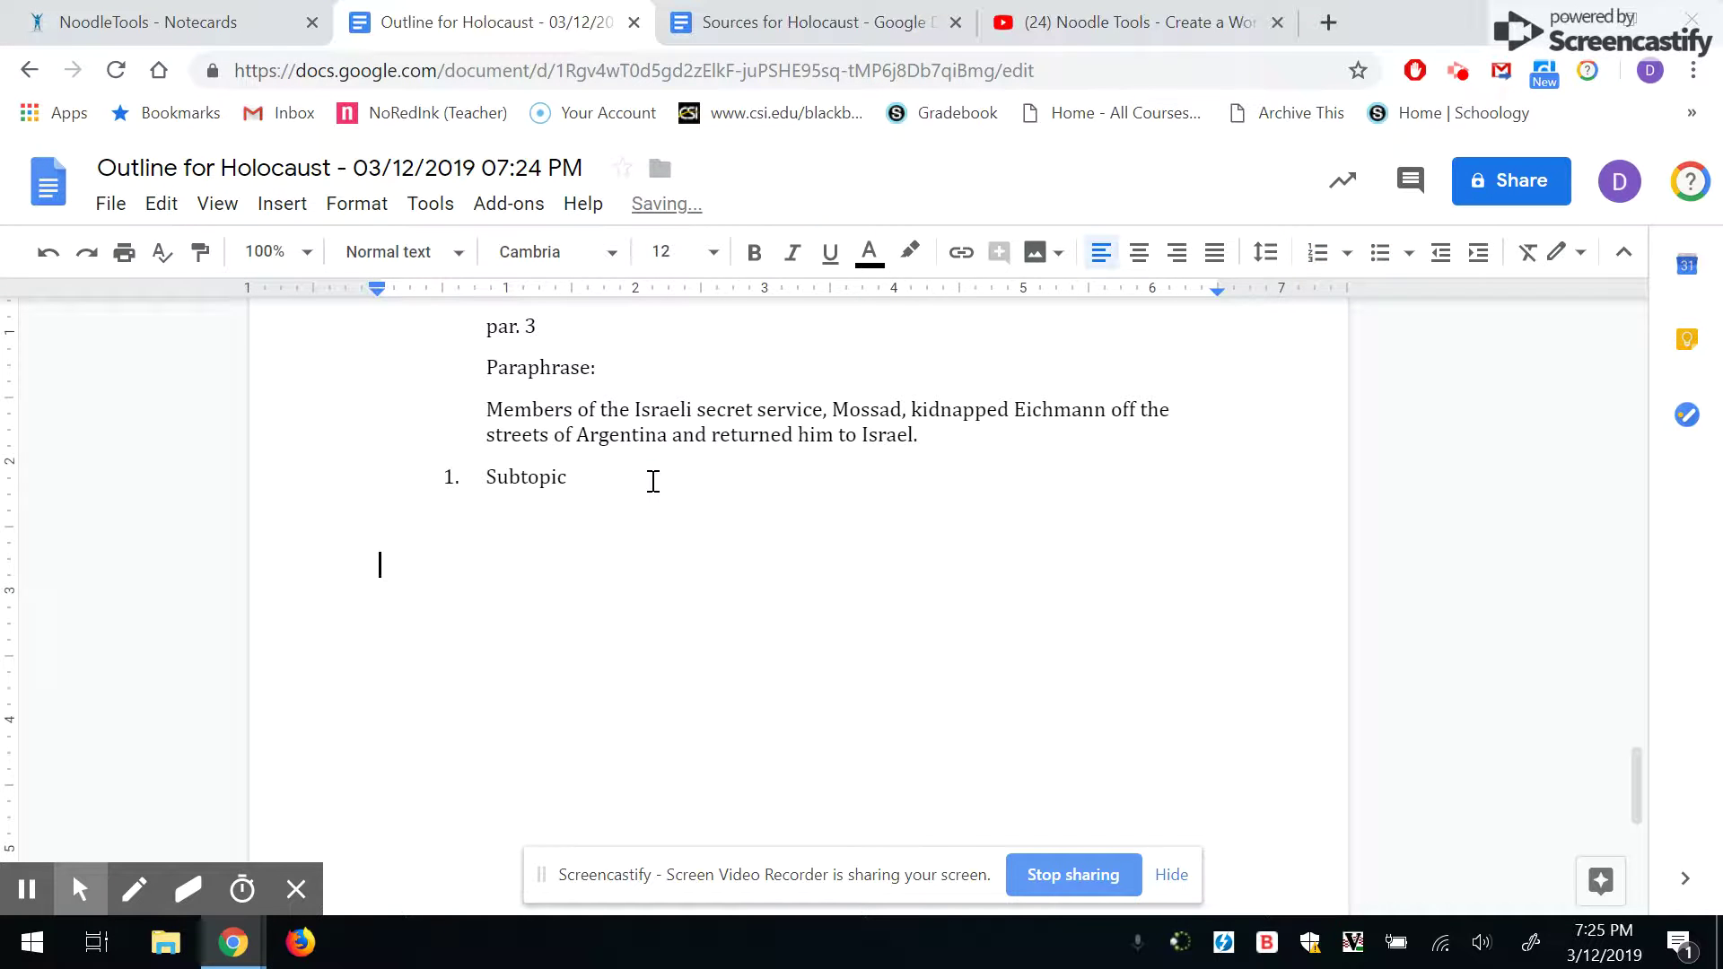
{"action": "key", "text": "ctrl+v"}
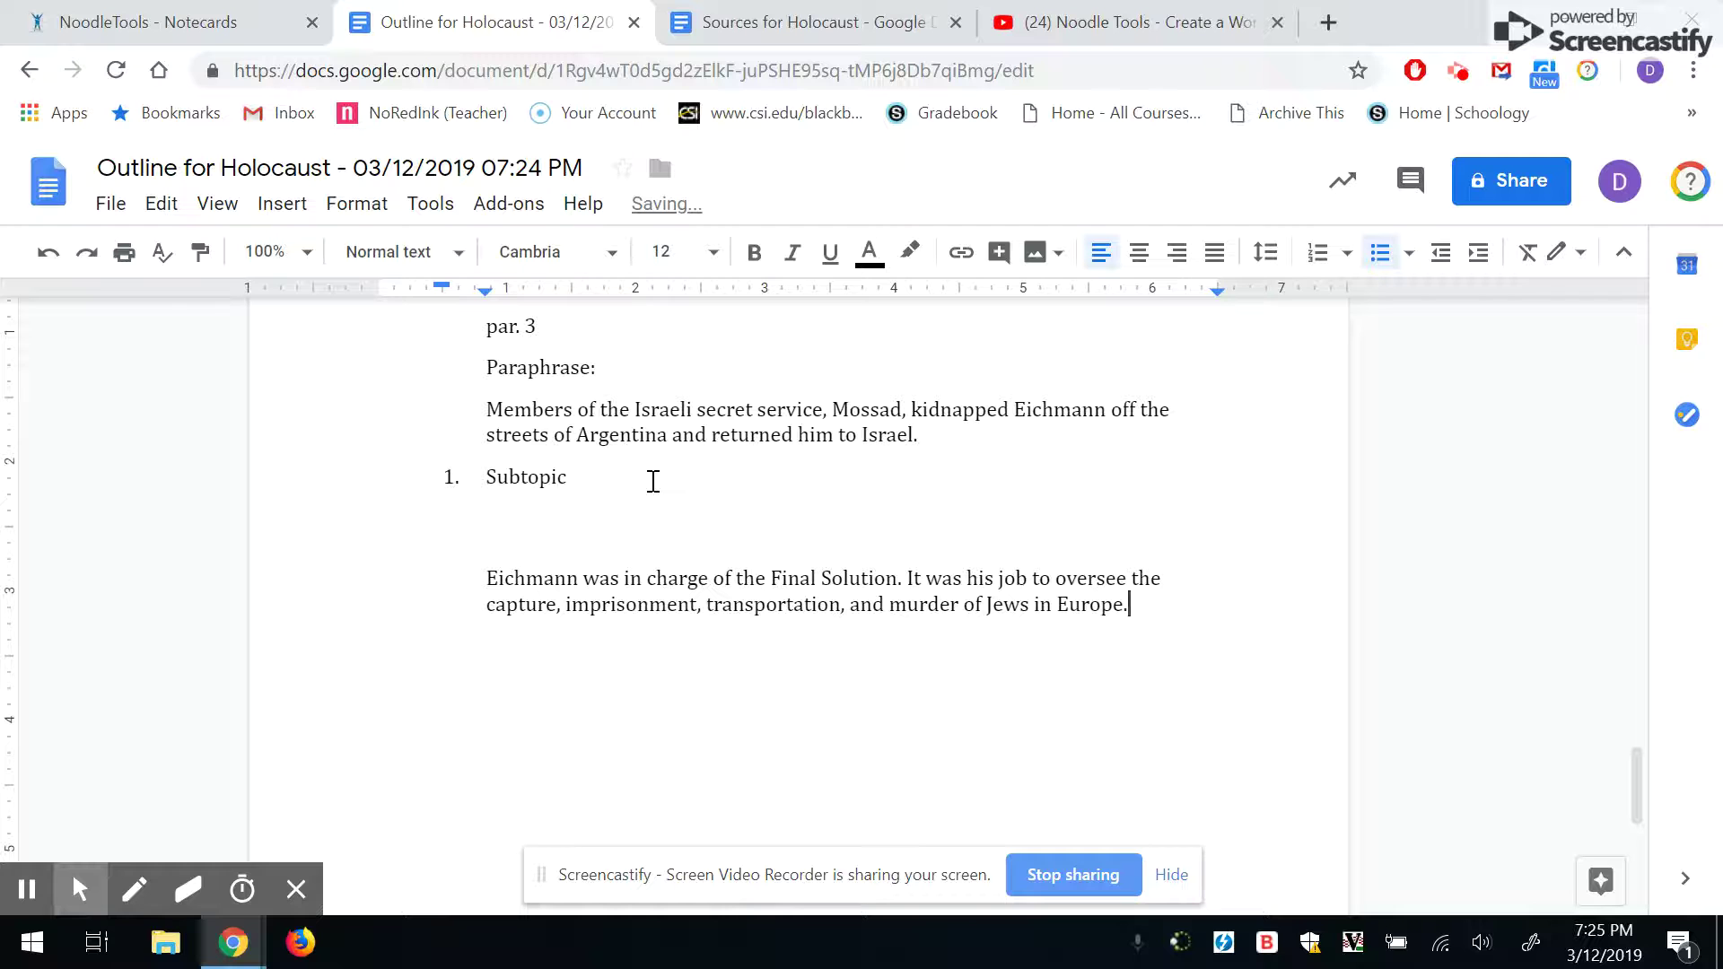
Step: Copy the Arrest notecard's paraphrase and paste it right after the Final Solution text at the document's end
{"action": "scroll", "coordinate": [653, 482], "scroll_direction": "up", "scroll_amount": 20}
{"action": "scroll", "coordinate": [653, 482], "scroll_direction": "down", "scroll_amount": 5}
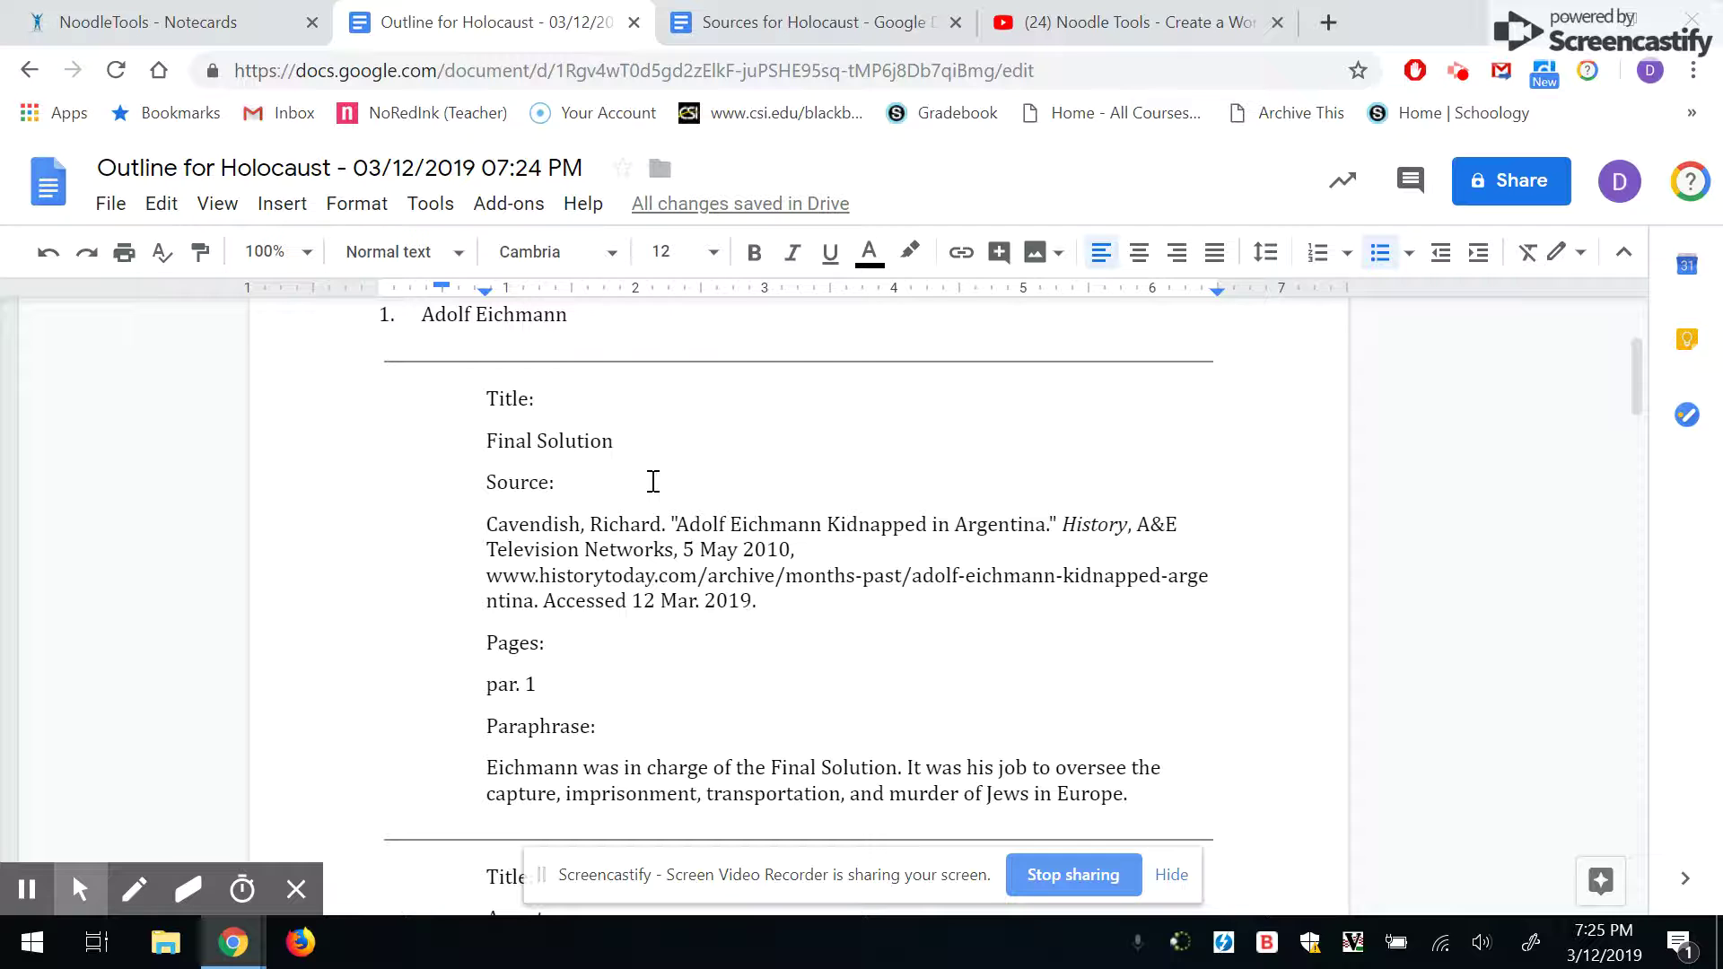
{"action": "scroll", "coordinate": [653, 482], "scroll_direction": "down", "scroll_amount": 1}
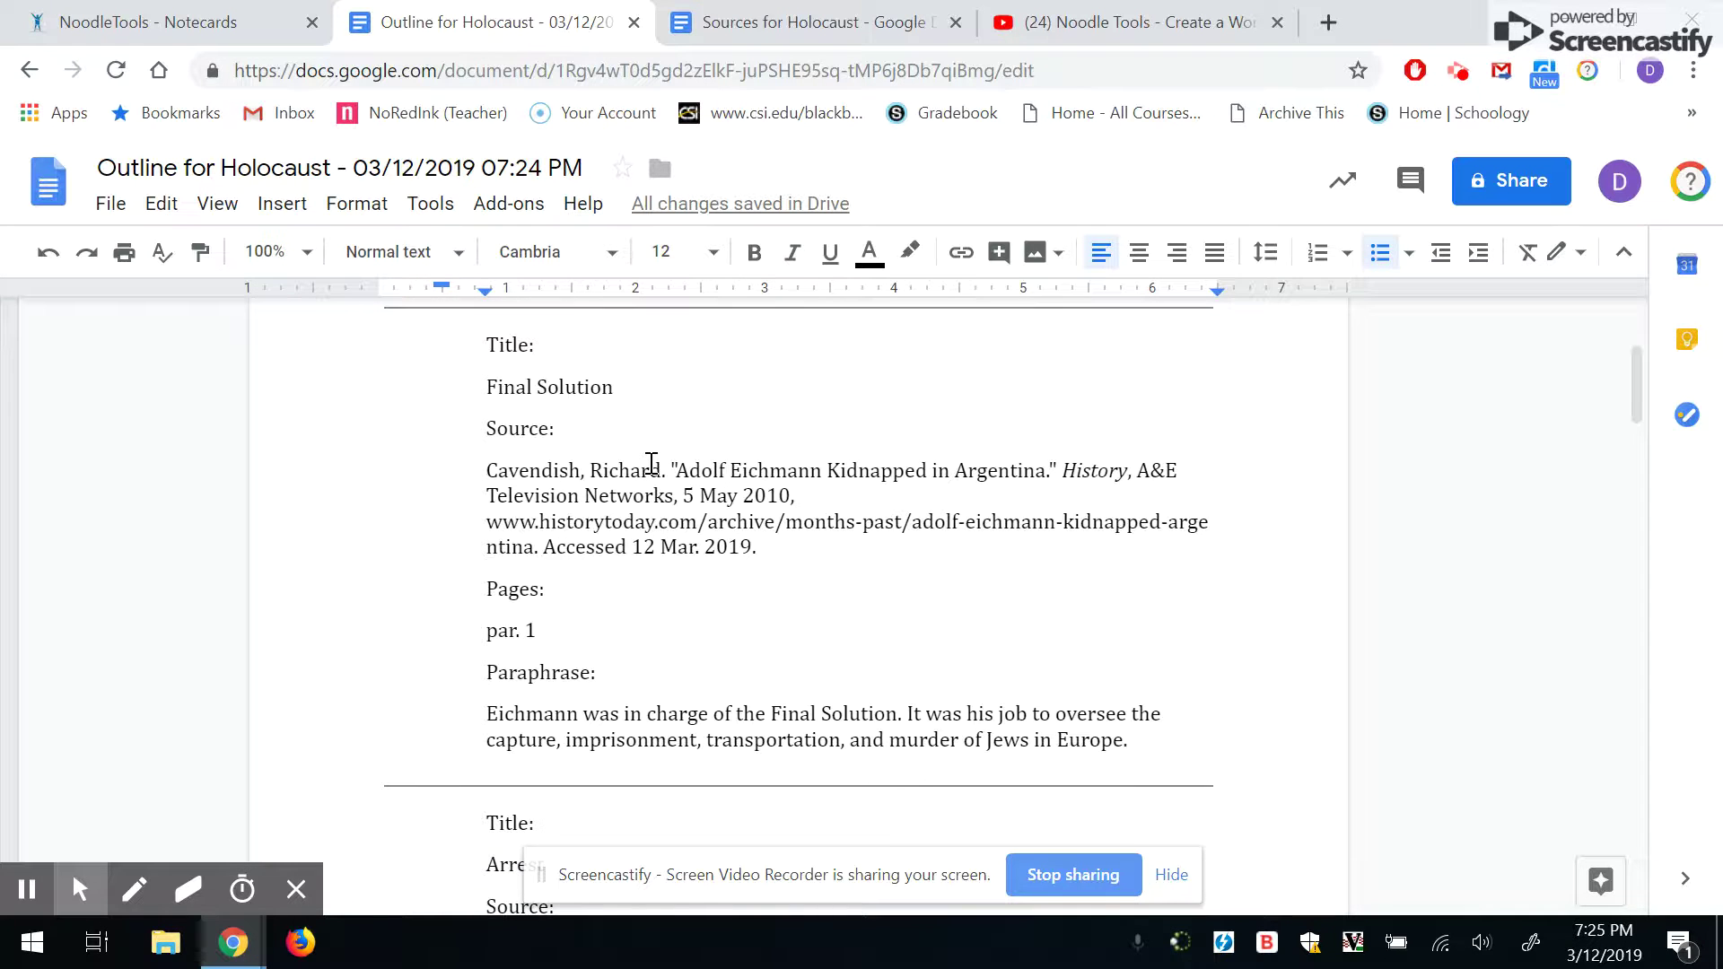
{"action": "scroll", "coordinate": [651, 463], "scroll_direction": "down", "scroll_amount": 5}
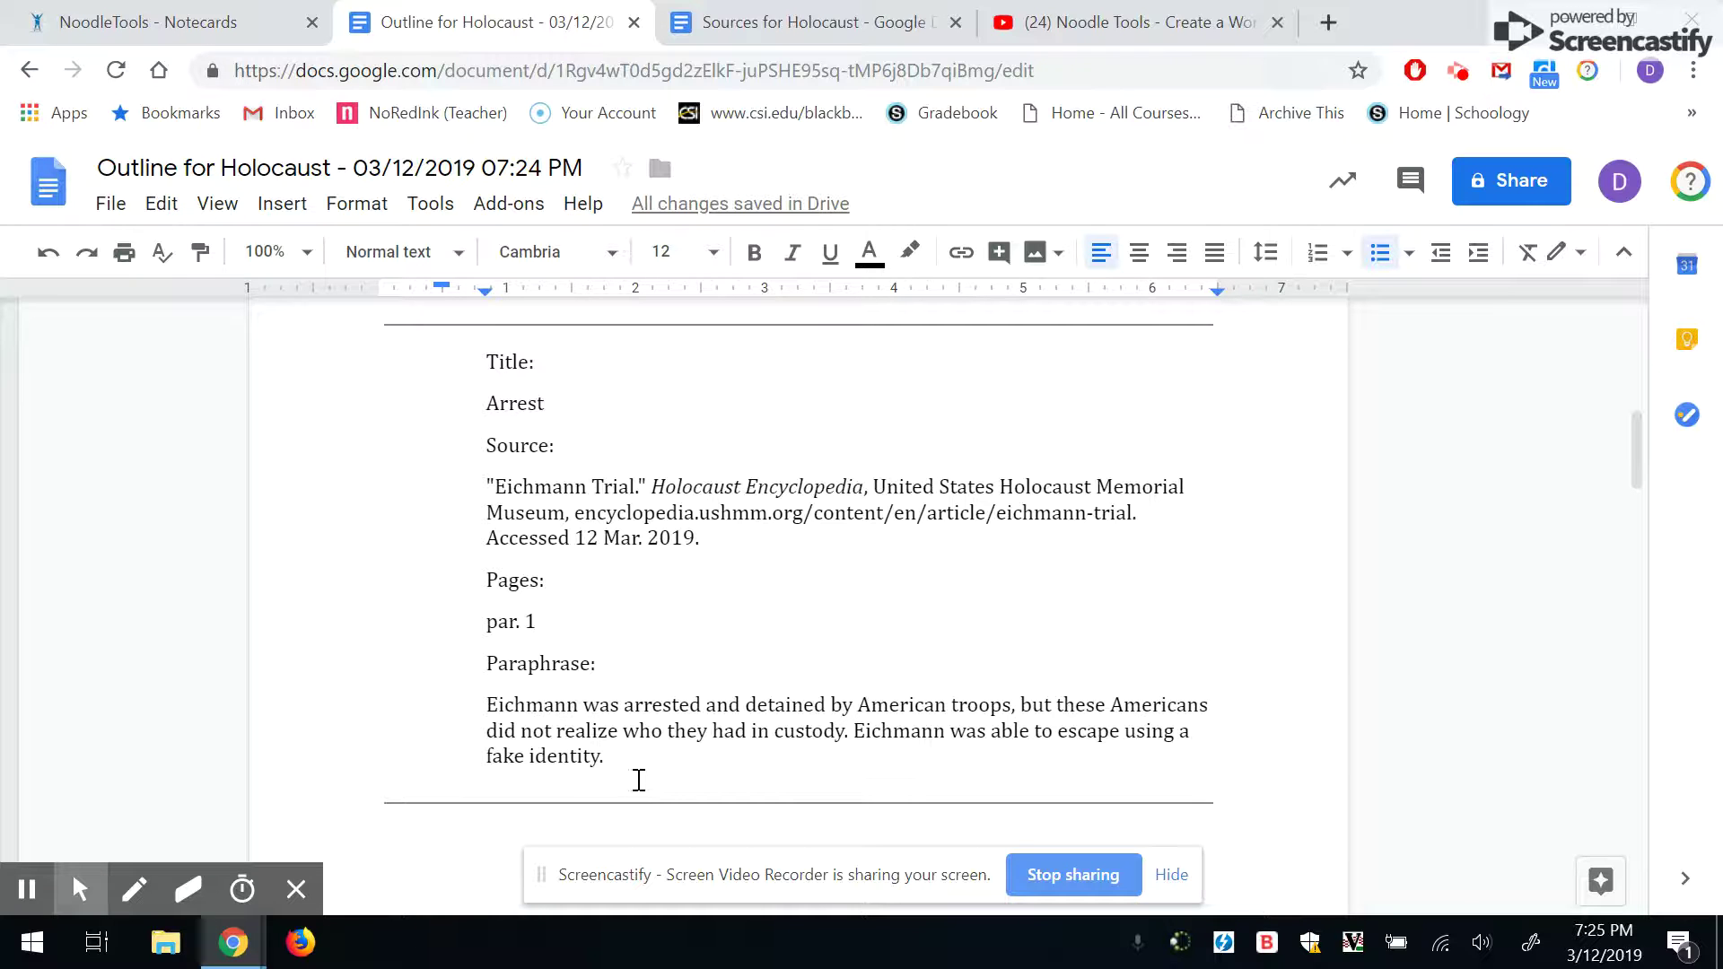
{"action": "left_click_drag", "start_coordinate": [604, 759], "coordinate": [478, 700]}
{"action": "key", "text": "ctrl+c"}
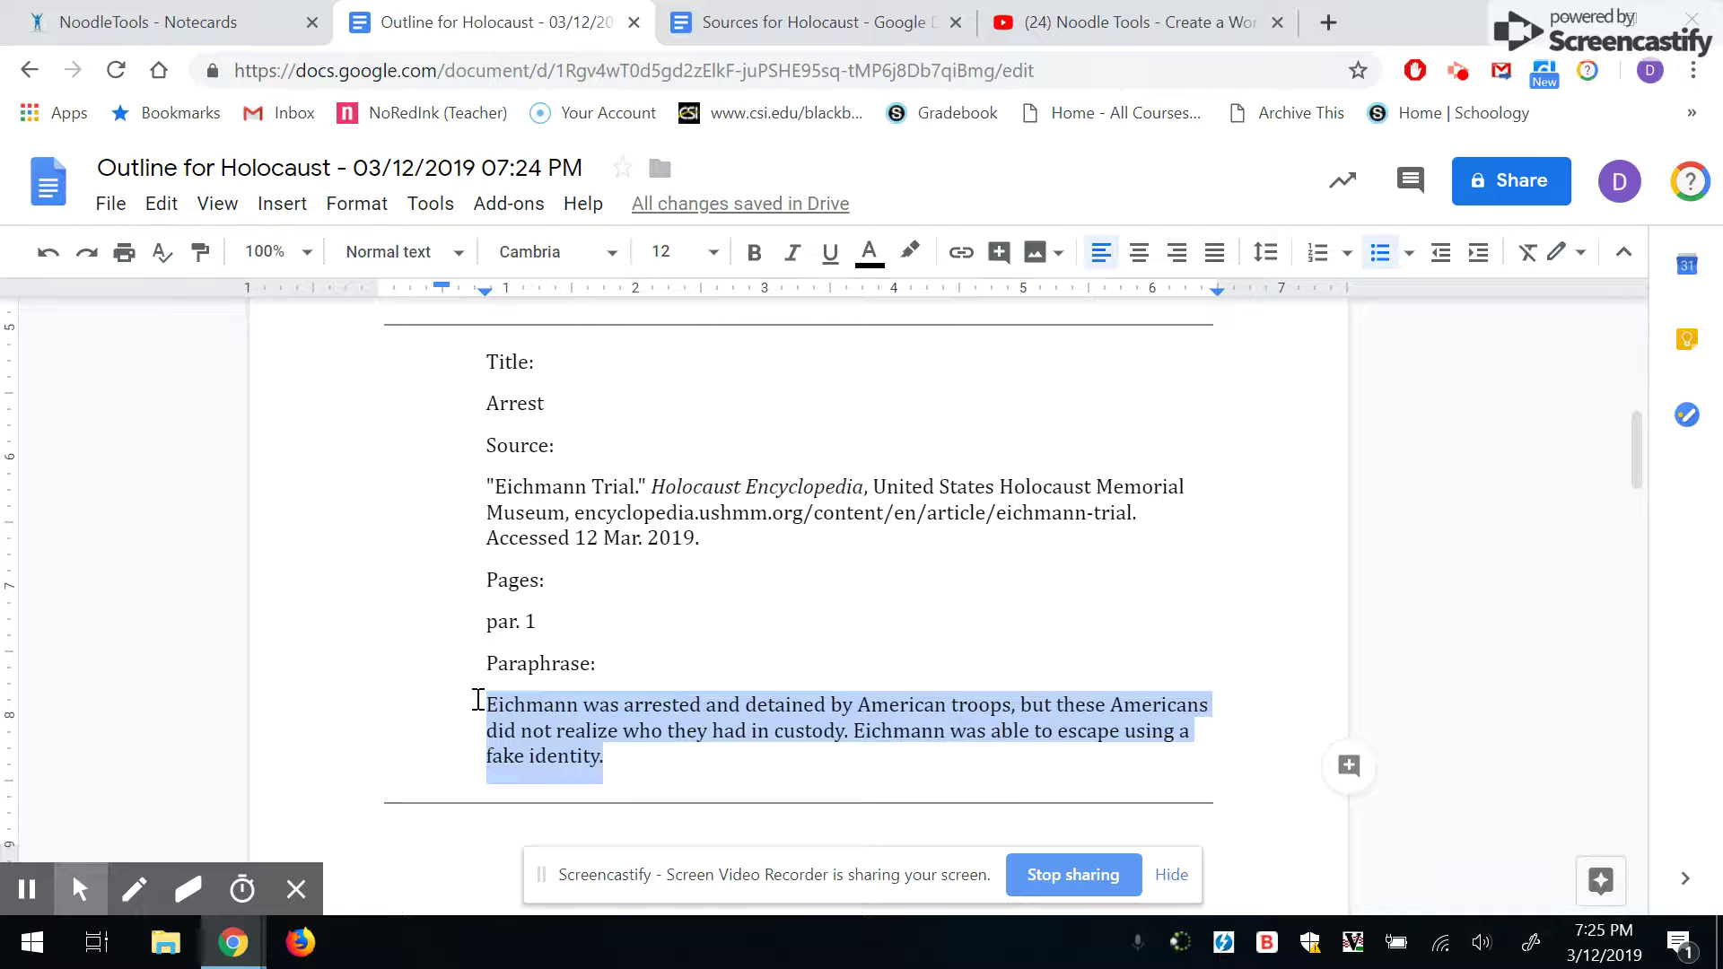
{"action": "scroll", "coordinate": [478, 700], "scroll_direction": "down", "scroll_amount": 15}
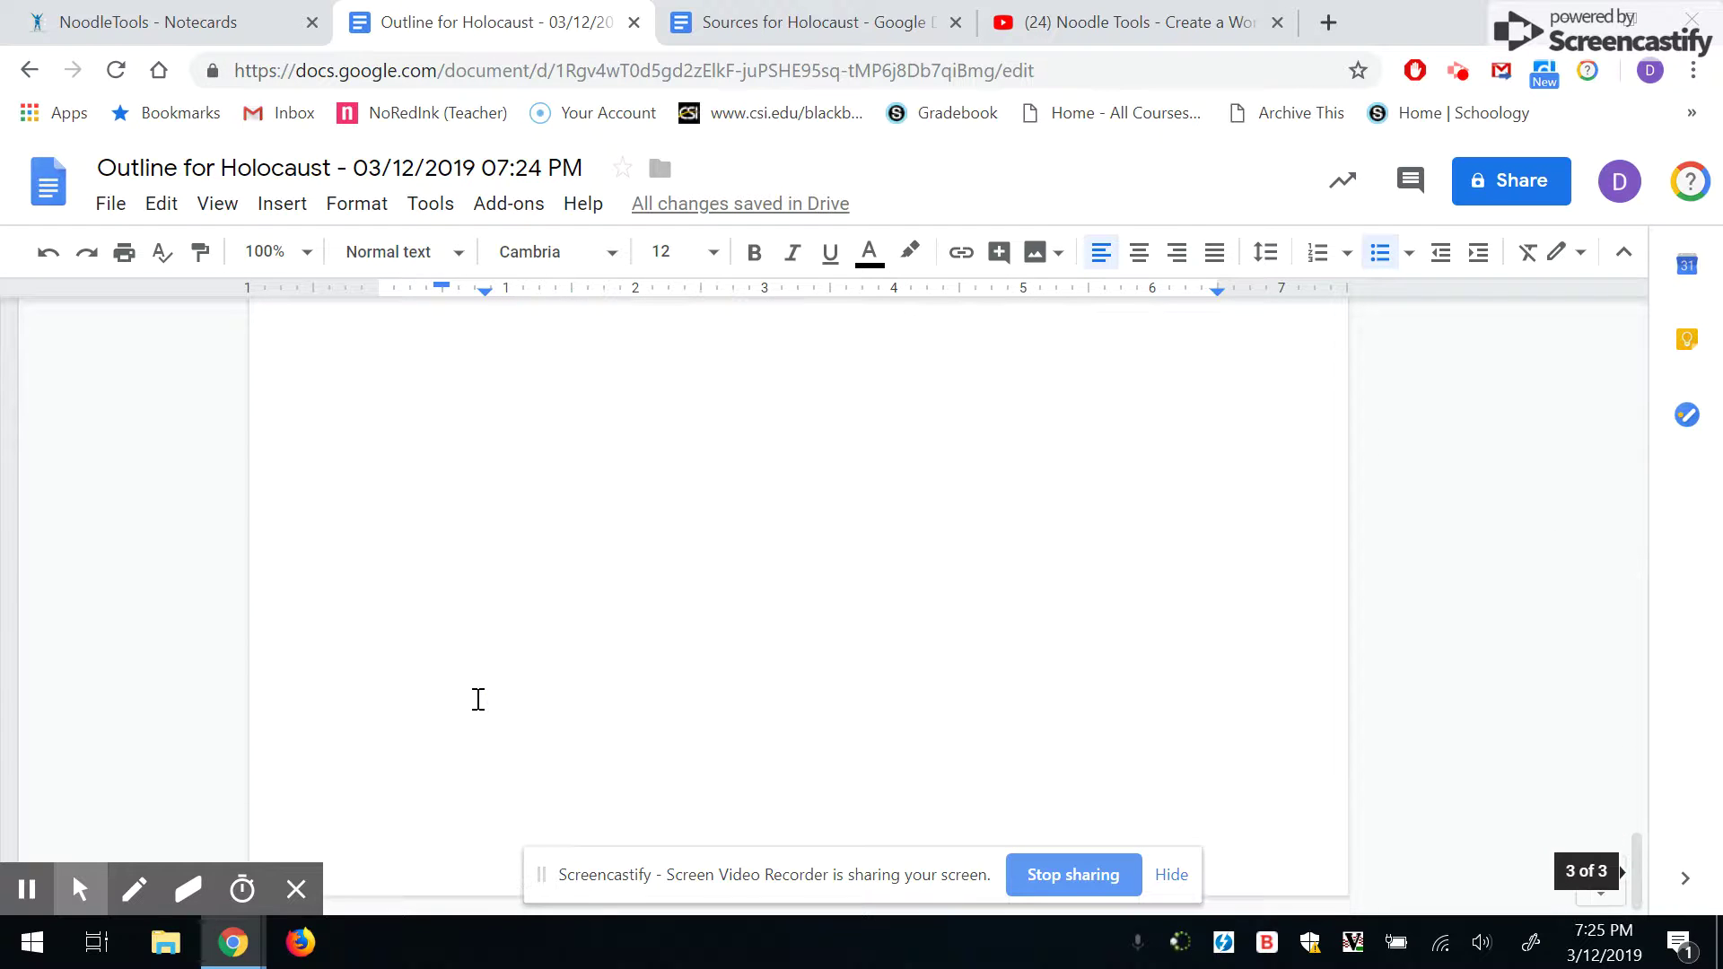
{"action": "left_click", "coordinate": [1149, 492]}
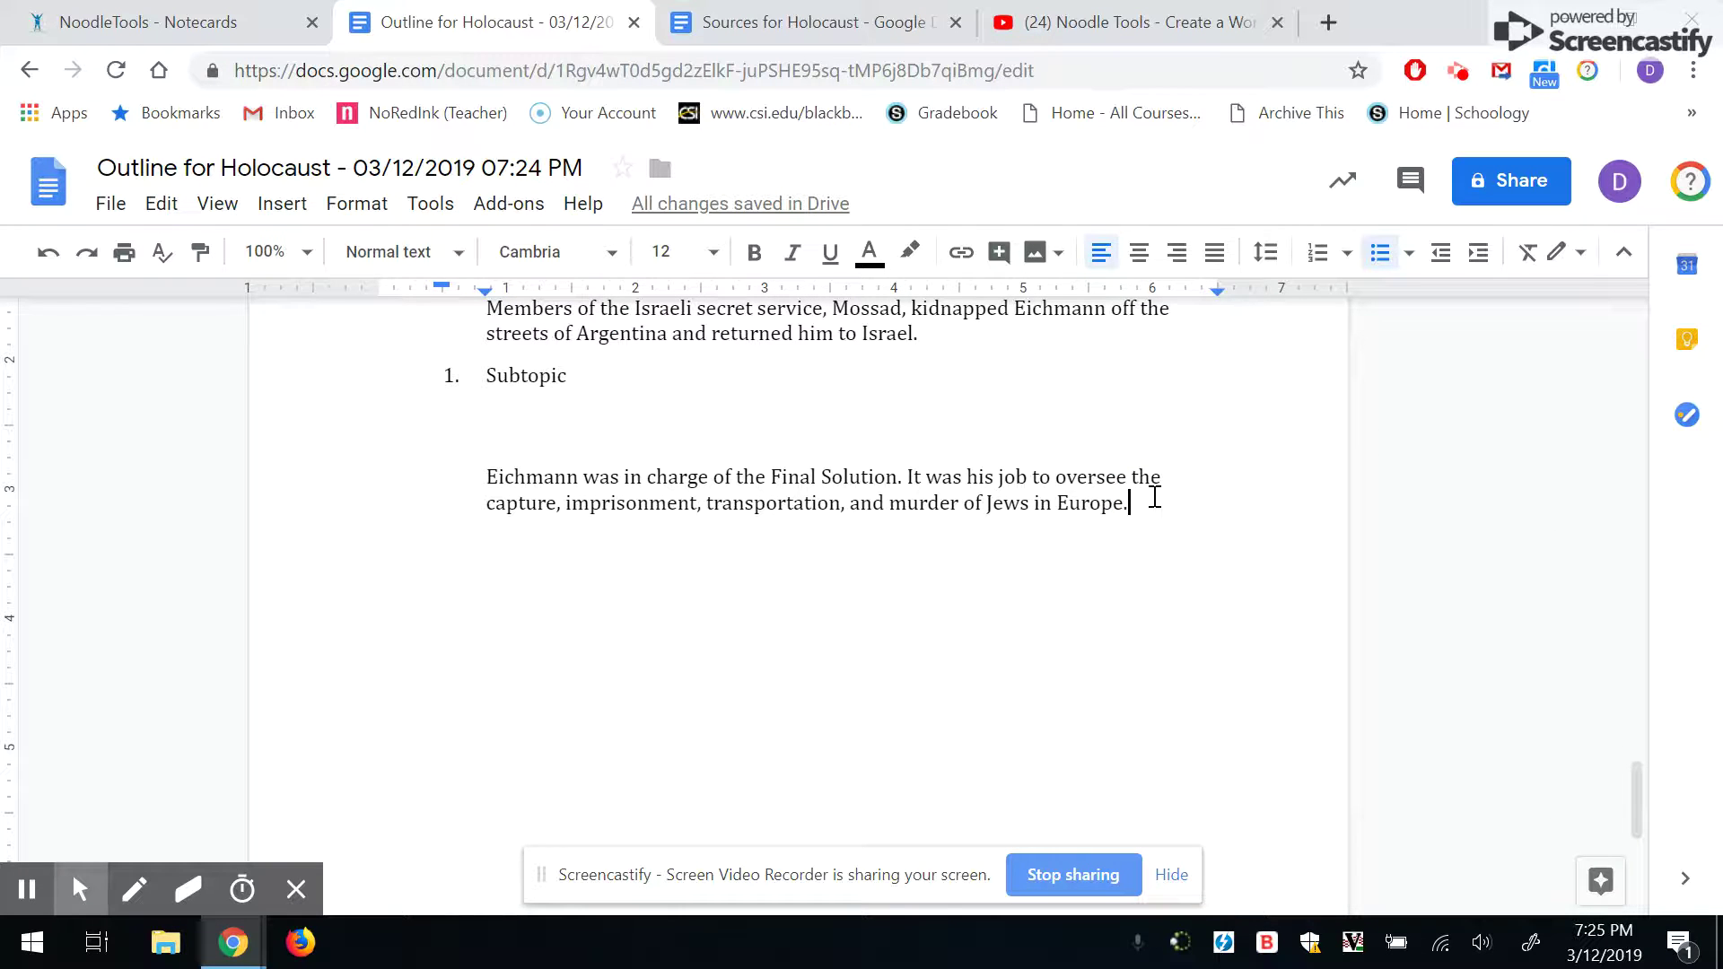
{"action": "key", "text": "ctrl+v"}
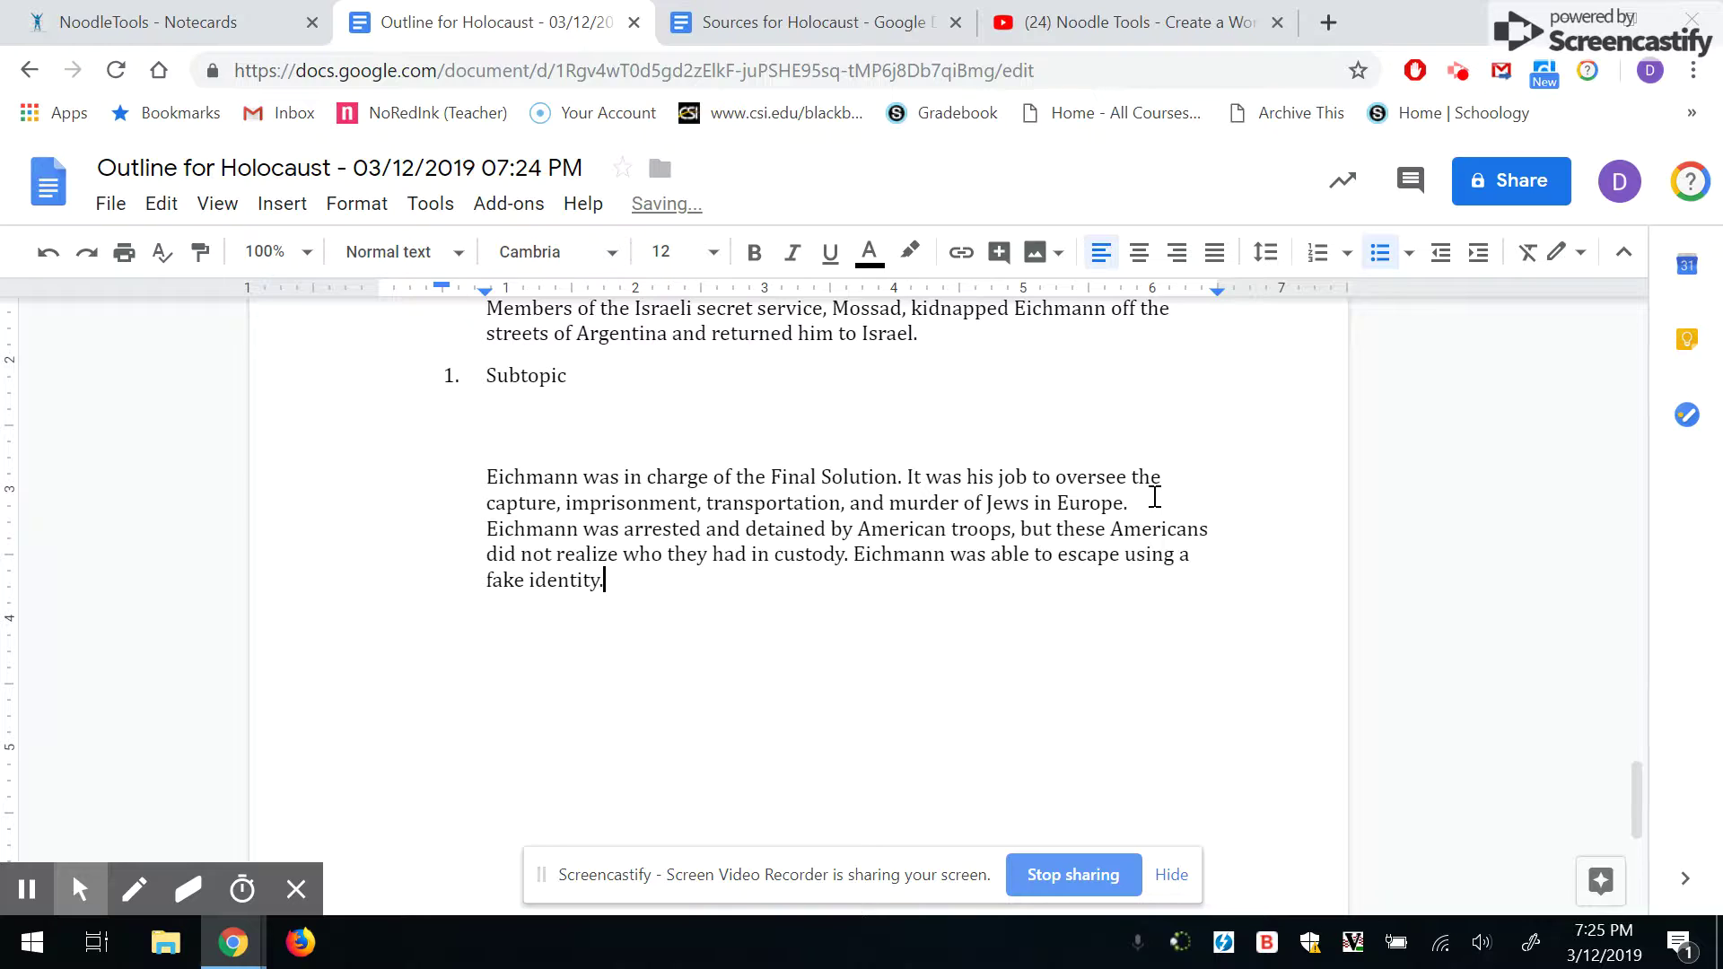
Step: Copy the Argentina notecard's paraphrase and paste it after the Arrest text at the document's end
{"action": "scroll", "coordinate": [1155, 496], "scroll_direction": "up", "scroll_amount": 20}
{"action": "scroll", "coordinate": [1155, 497], "scroll_direction": "down", "scroll_amount": 9}
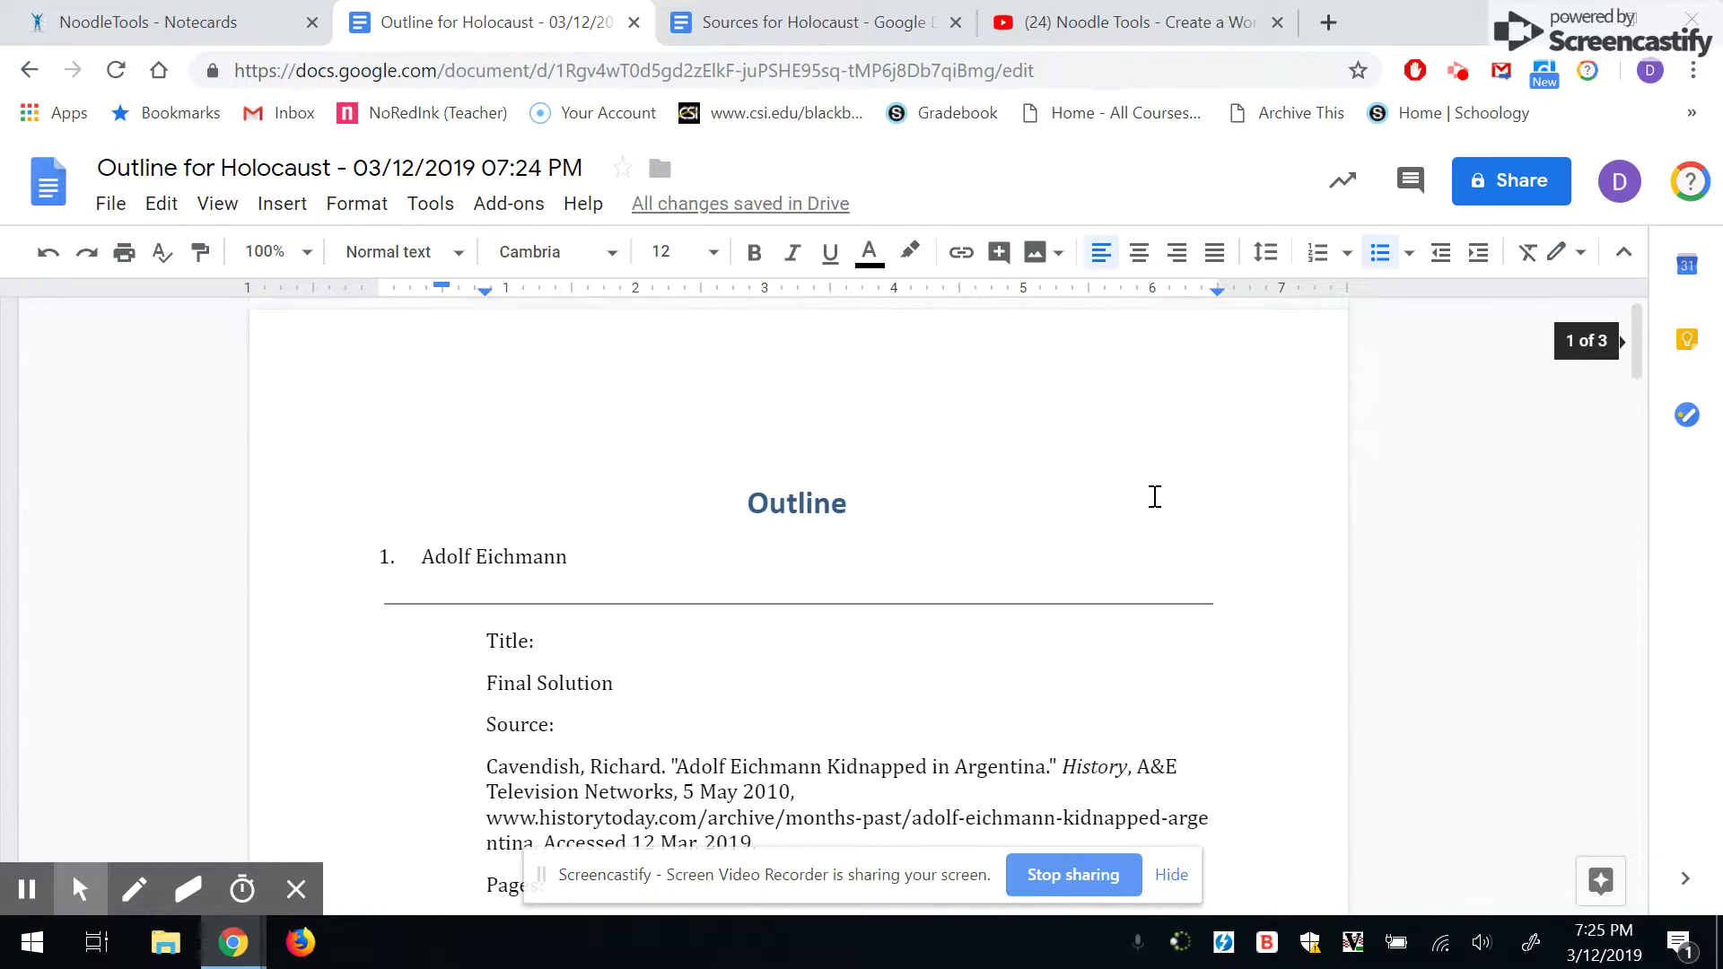
{"action": "scroll", "coordinate": [1155, 496], "scroll_direction": "down", "scroll_amount": 4}
{"action": "left_click_drag", "start_coordinate": [610, 607], "coordinate": [479, 580]}
{"action": "key", "text": "ctrl+c"}
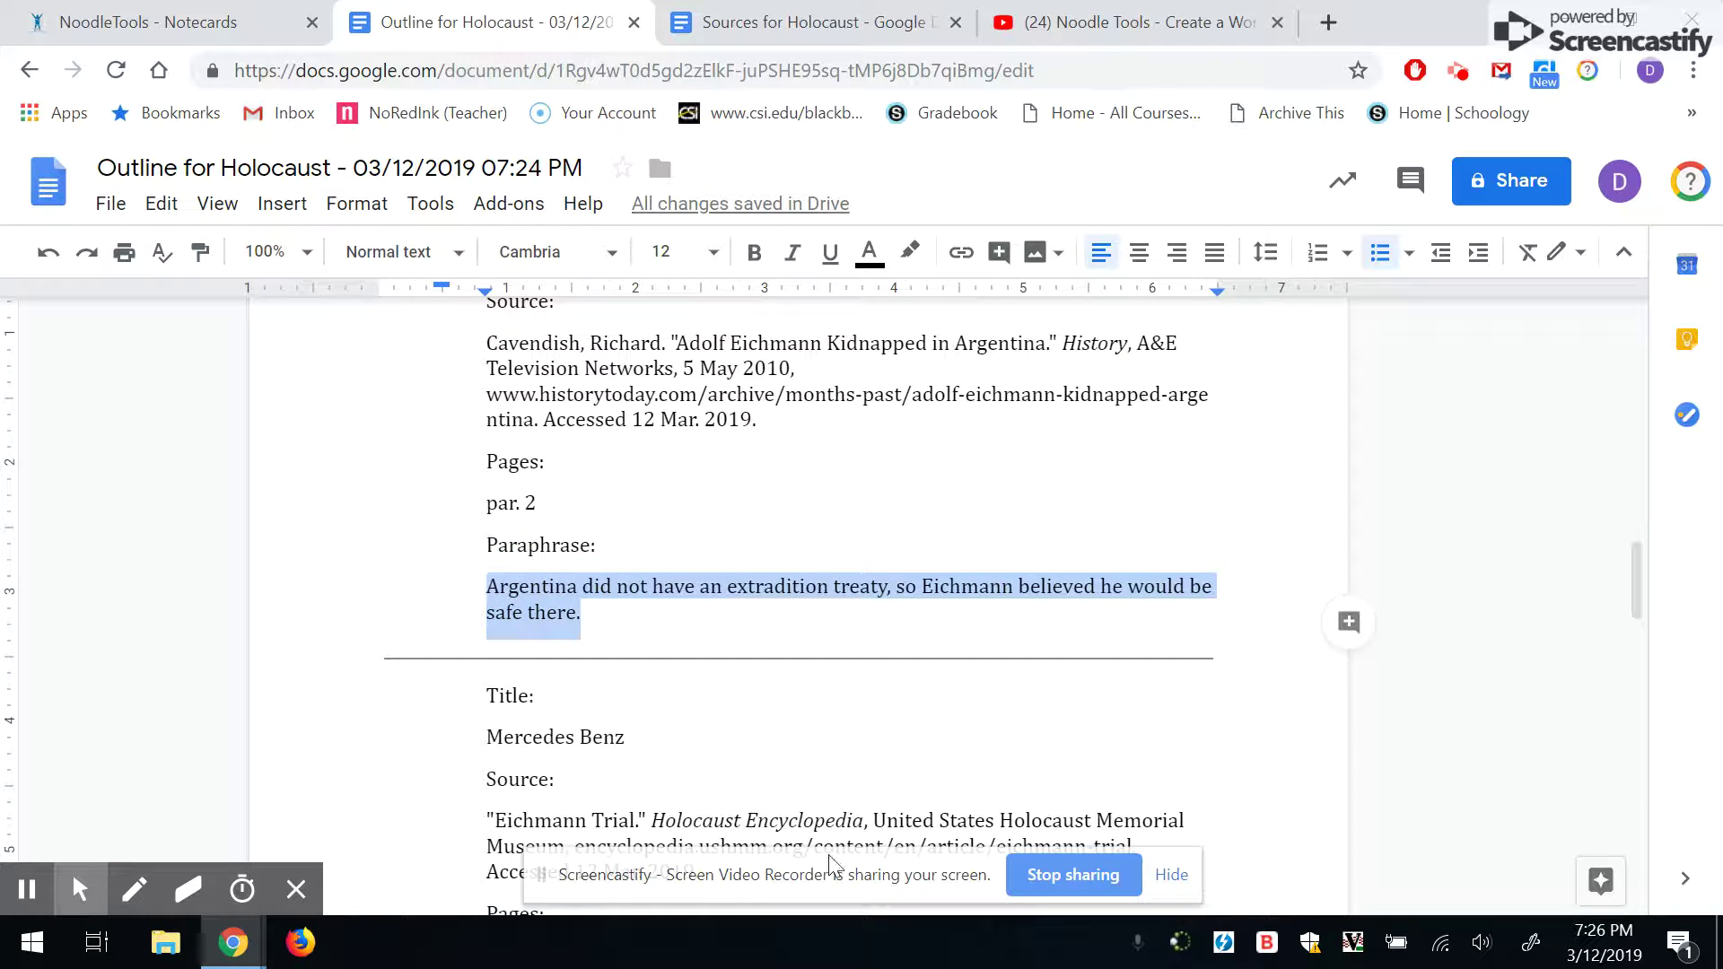
{"action": "scroll", "coordinate": [813, 687], "scroll_direction": "down", "scroll_amount": 15}
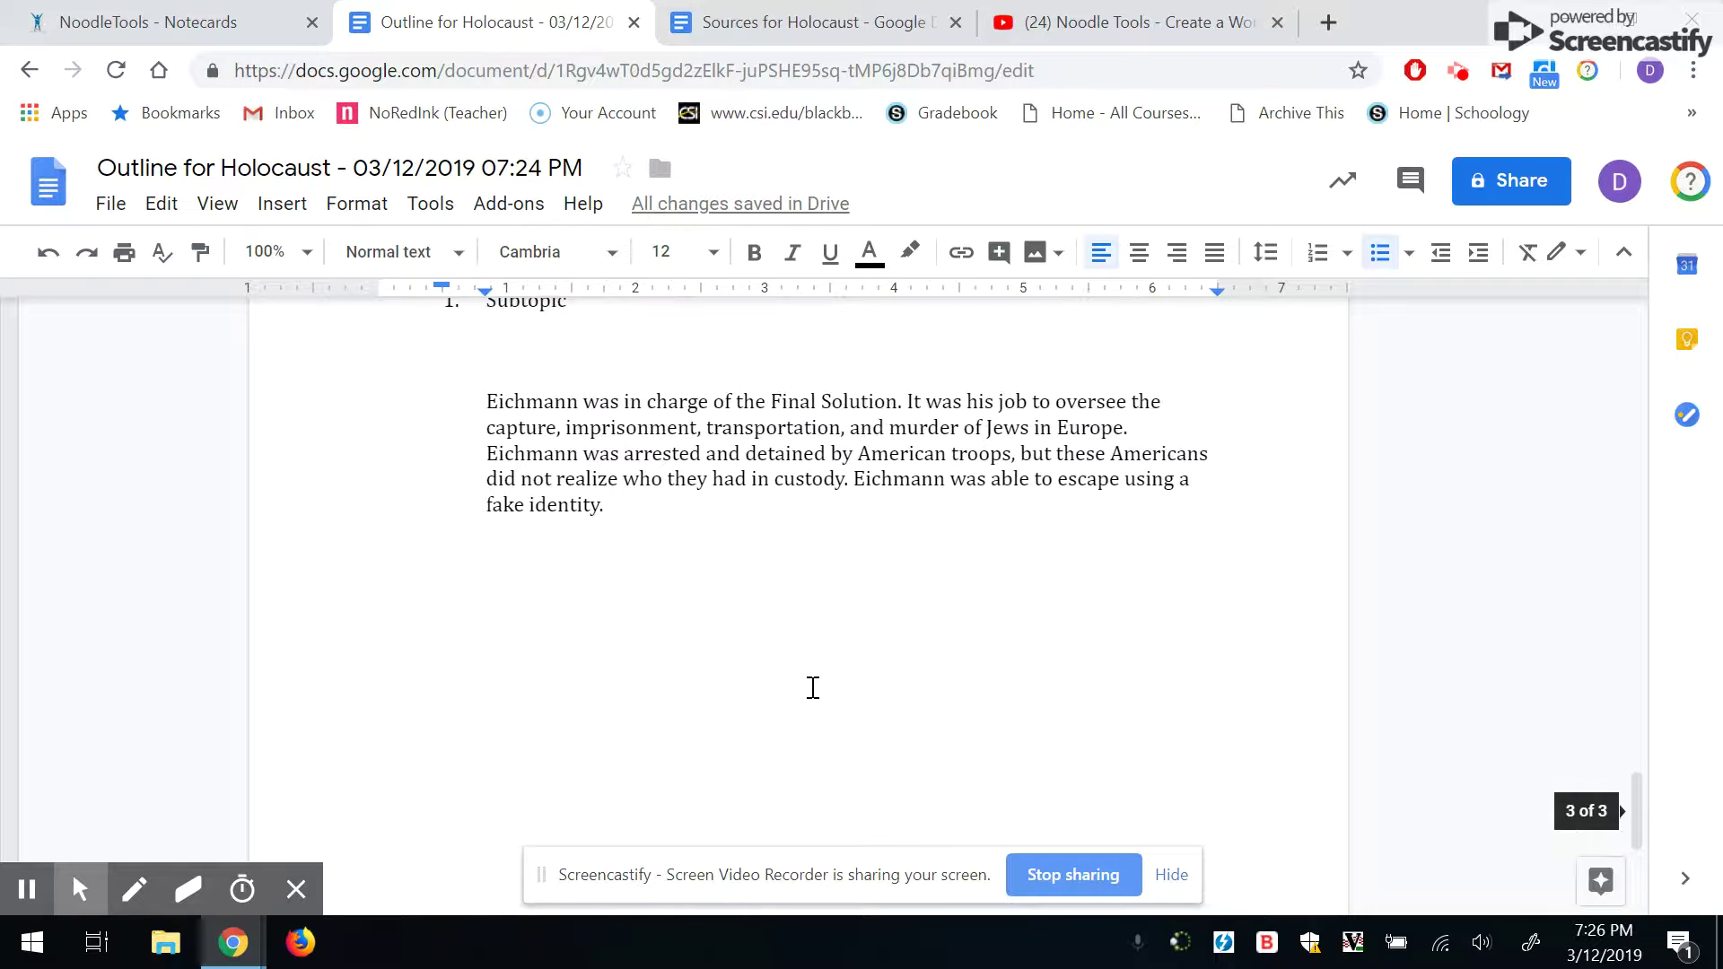
{"action": "left_click", "coordinate": [650, 509]}
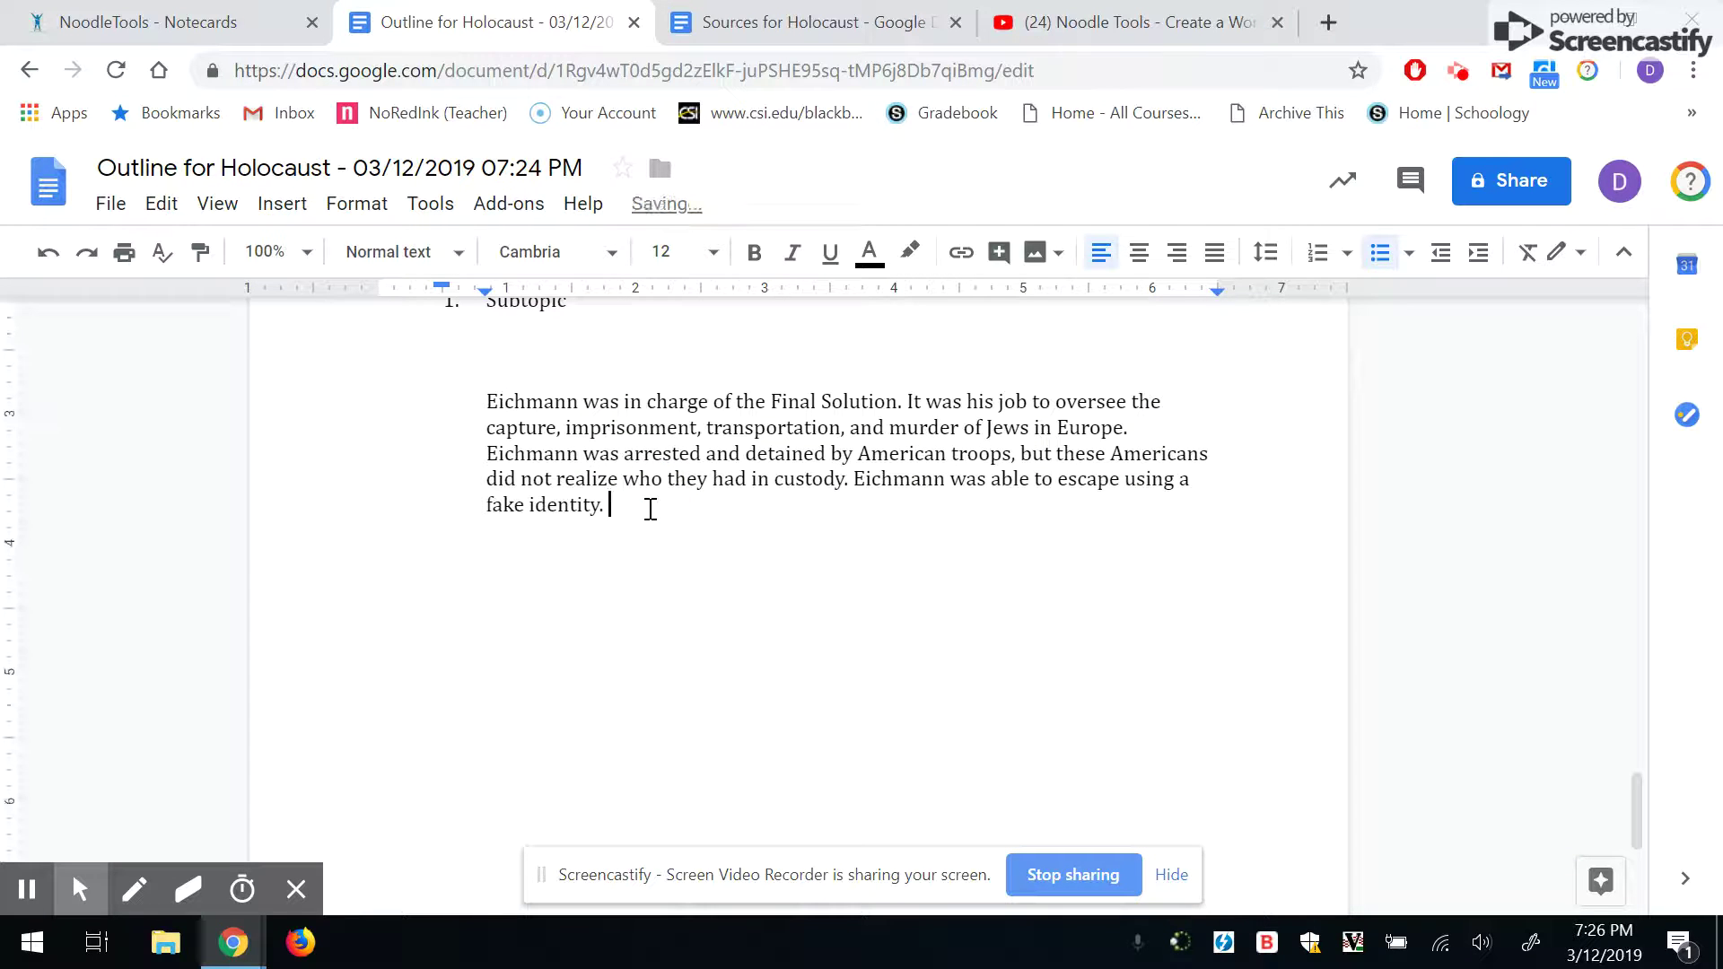
{"action": "key", "text": "ctrl+v"}
Step: Copy the Mercedes Benz notecard's paraphrase and paste it after the Argentina text in the paragraph at the document's end
{"action": "scroll", "coordinate": [651, 508], "scroll_direction": "up", "scroll_amount": 9}
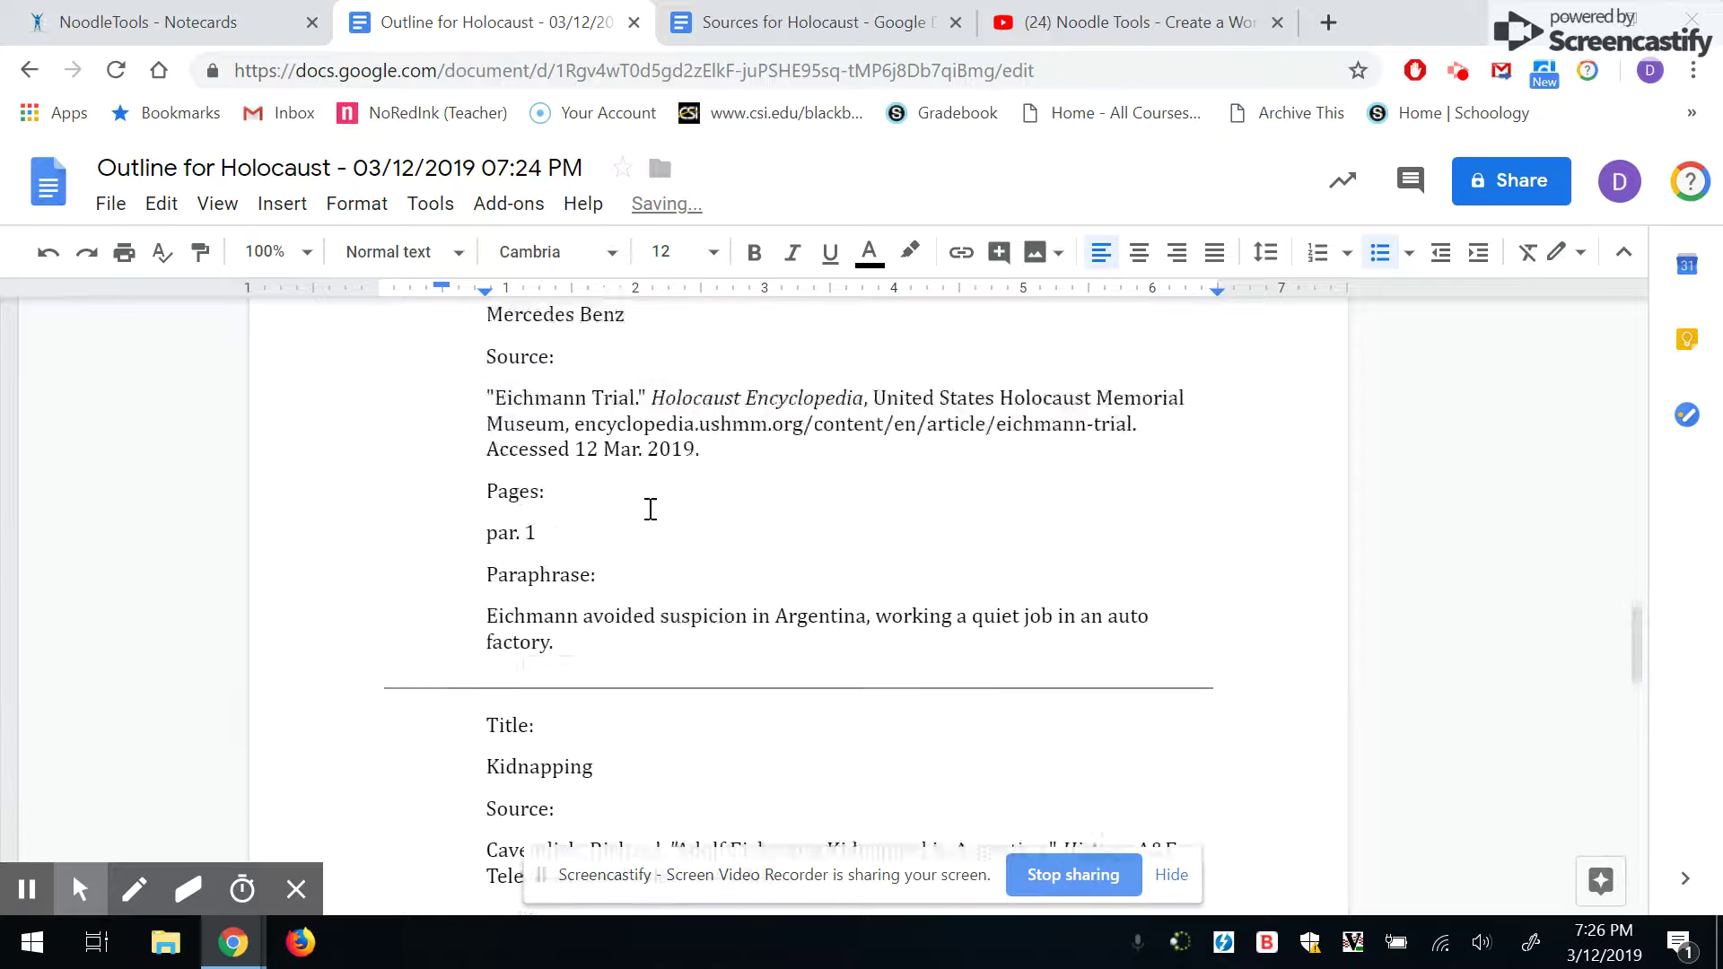
{"action": "scroll", "coordinate": [650, 509], "scroll_direction": "up", "scroll_amount": 7}
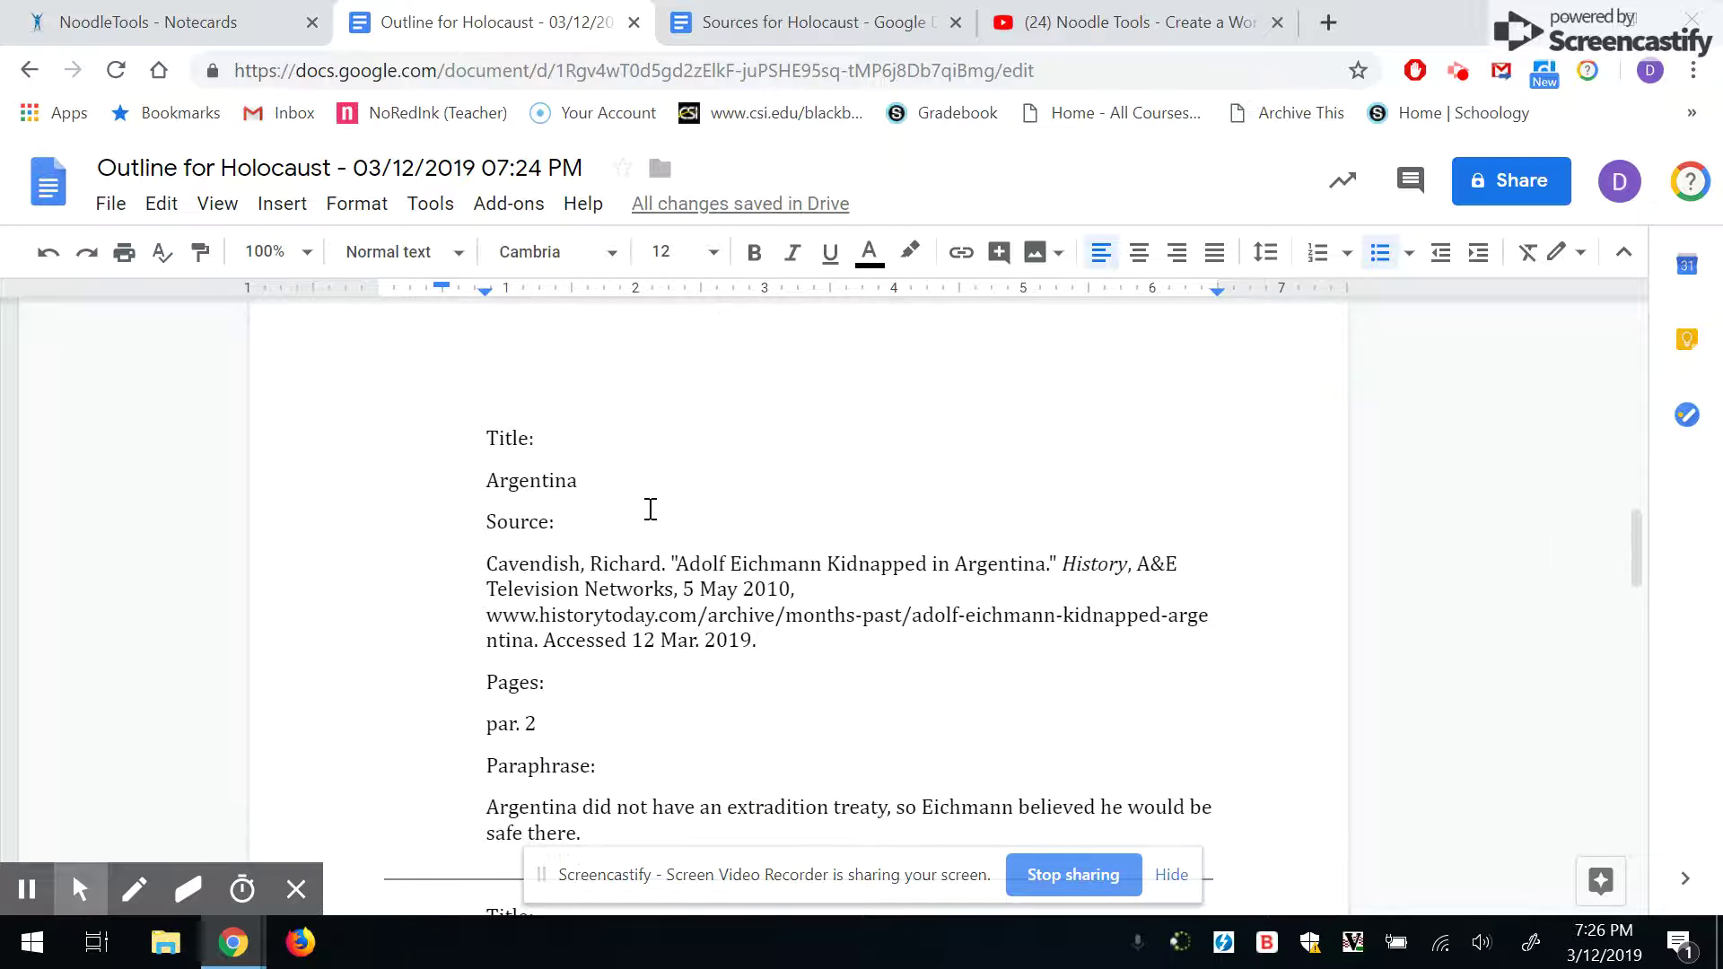
{"action": "scroll", "coordinate": [650, 509], "scroll_direction": "down", "scroll_amount": 8}
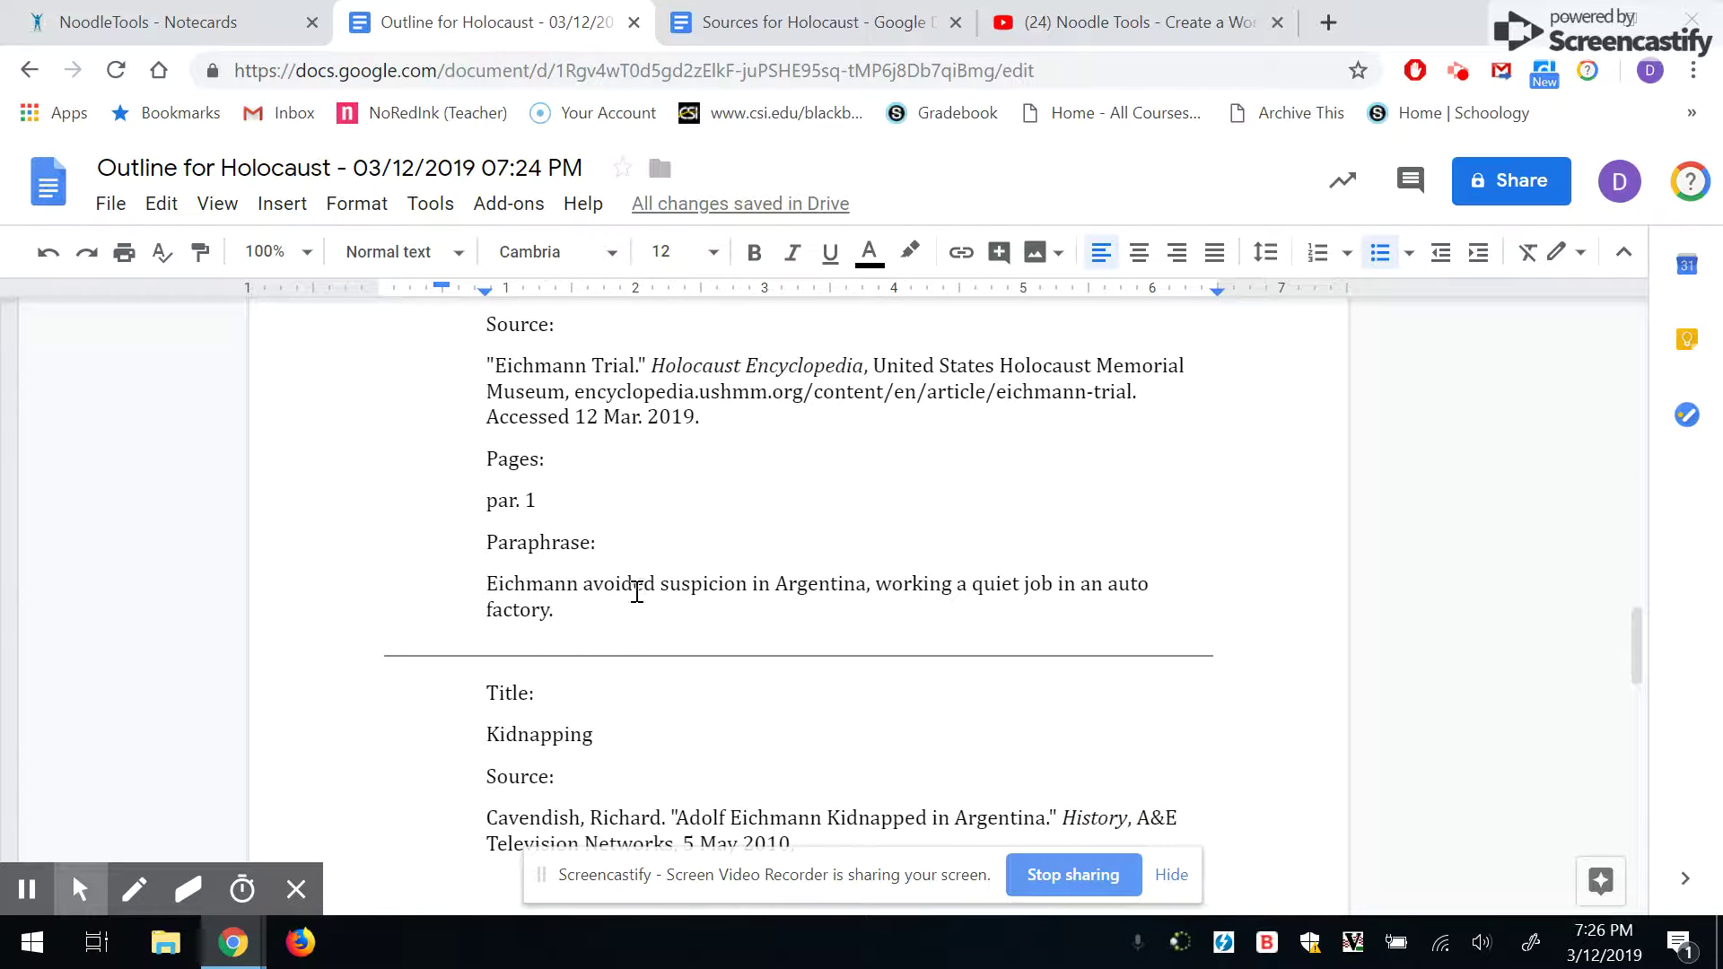
{"action": "left_click_drag", "start_coordinate": [555, 614], "coordinate": [495, 571]}
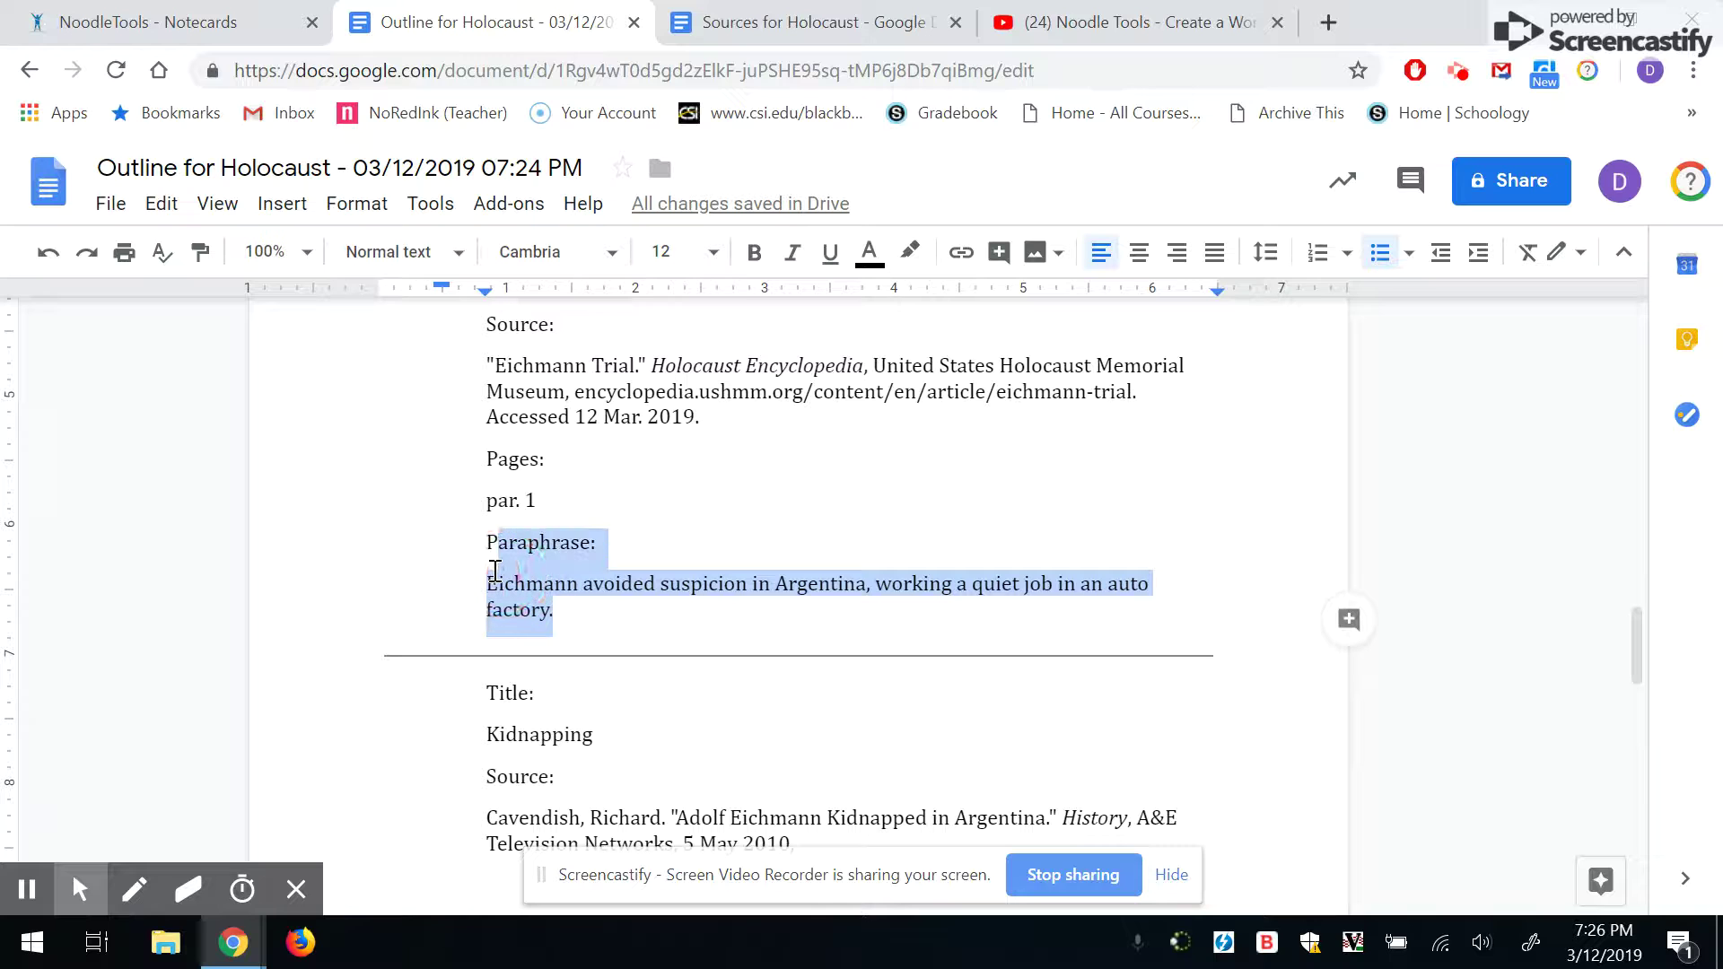
{"action": "left_click", "coordinate": [577, 635]}
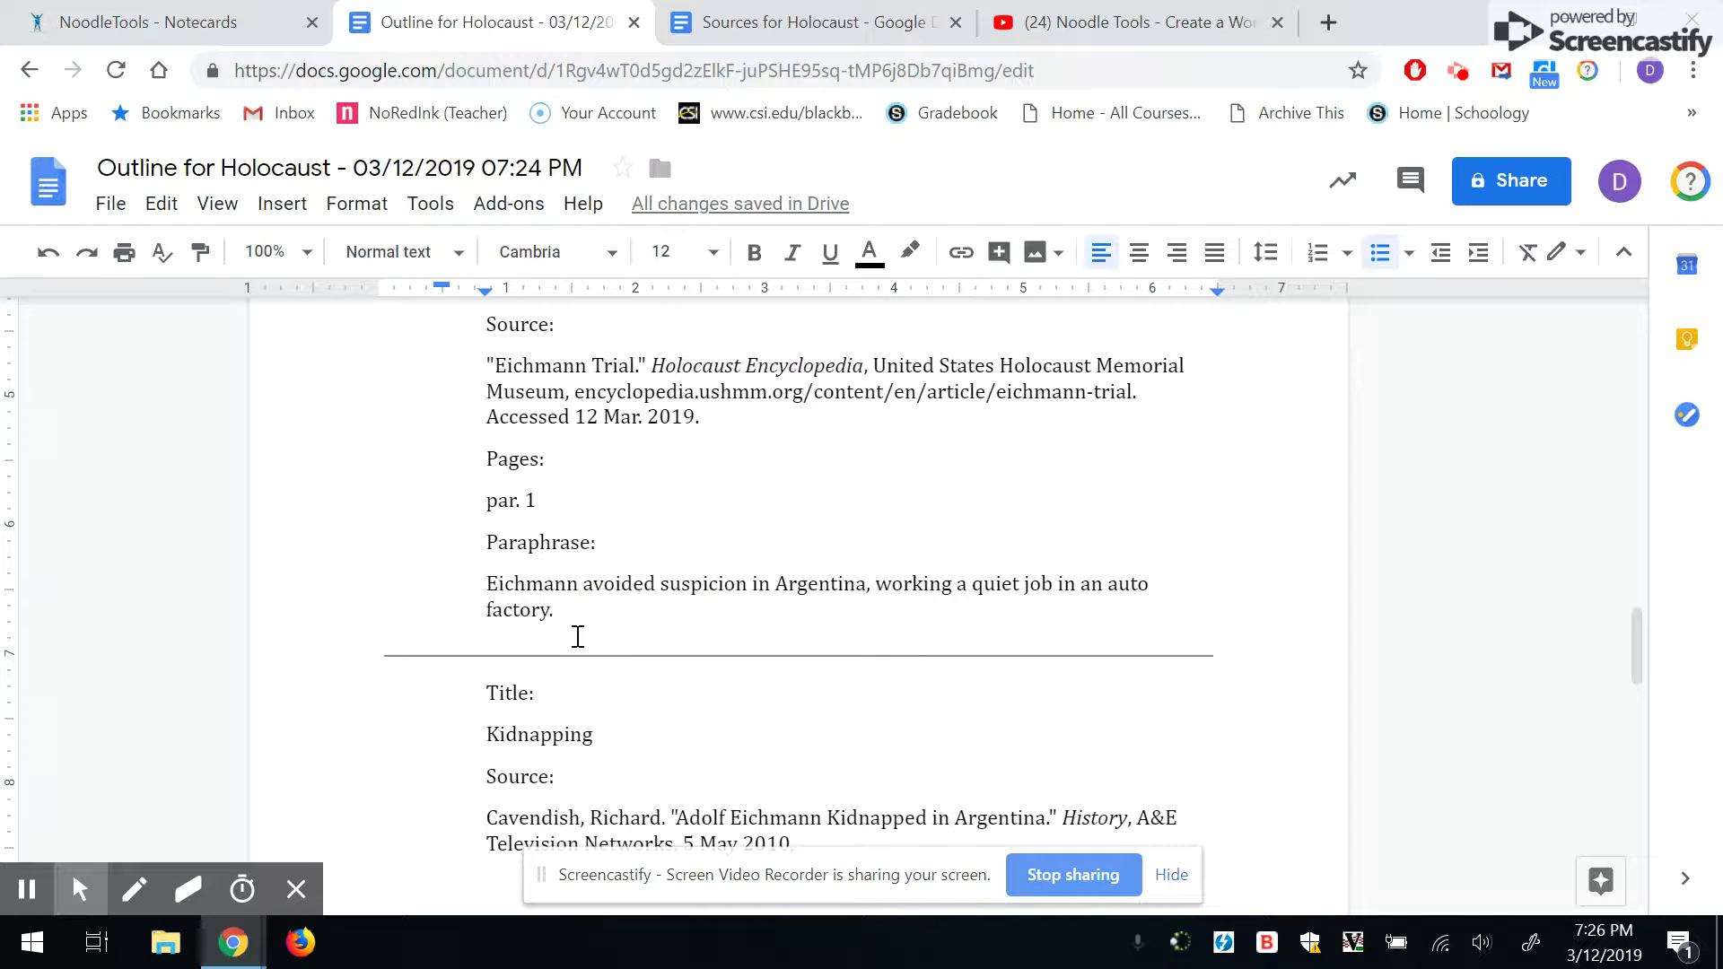
{"action": "left_click_drag", "start_coordinate": [555, 614], "coordinate": [476, 585]}
{"action": "key", "text": "ctrl+c"}
{"action": "scroll", "coordinate": [743, 699], "scroll_direction": "down", "scroll_amount": 10}
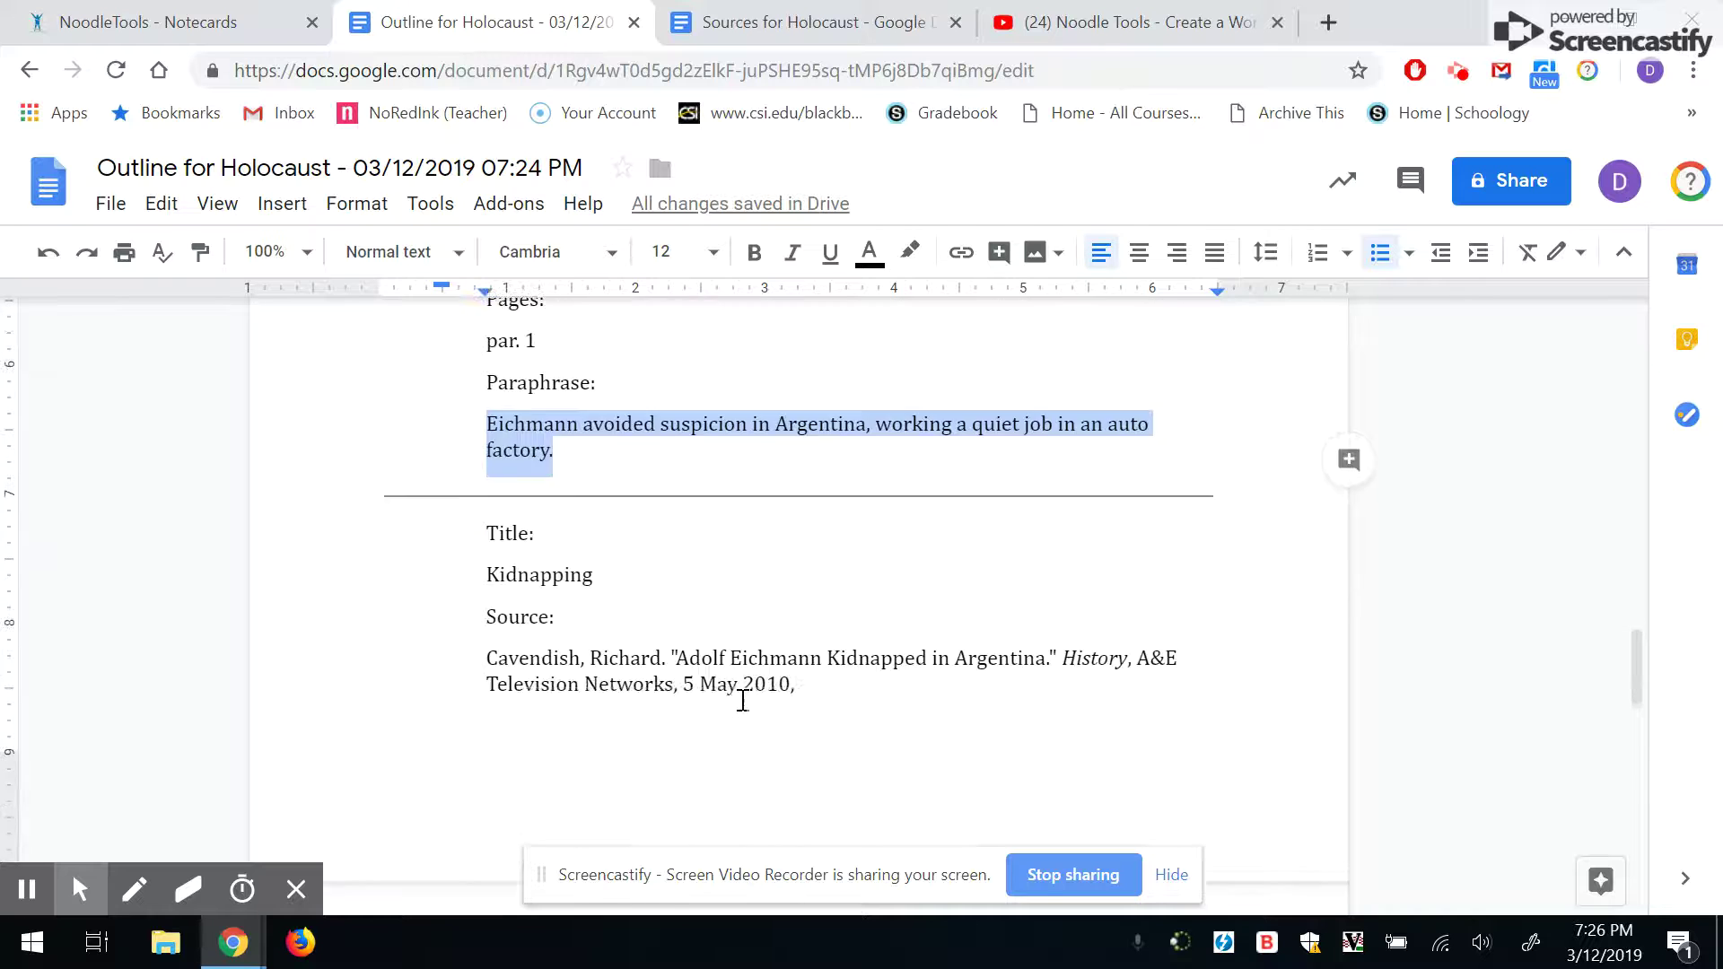
{"action": "scroll", "coordinate": [743, 700], "scroll_direction": "up", "scroll_amount": 1}
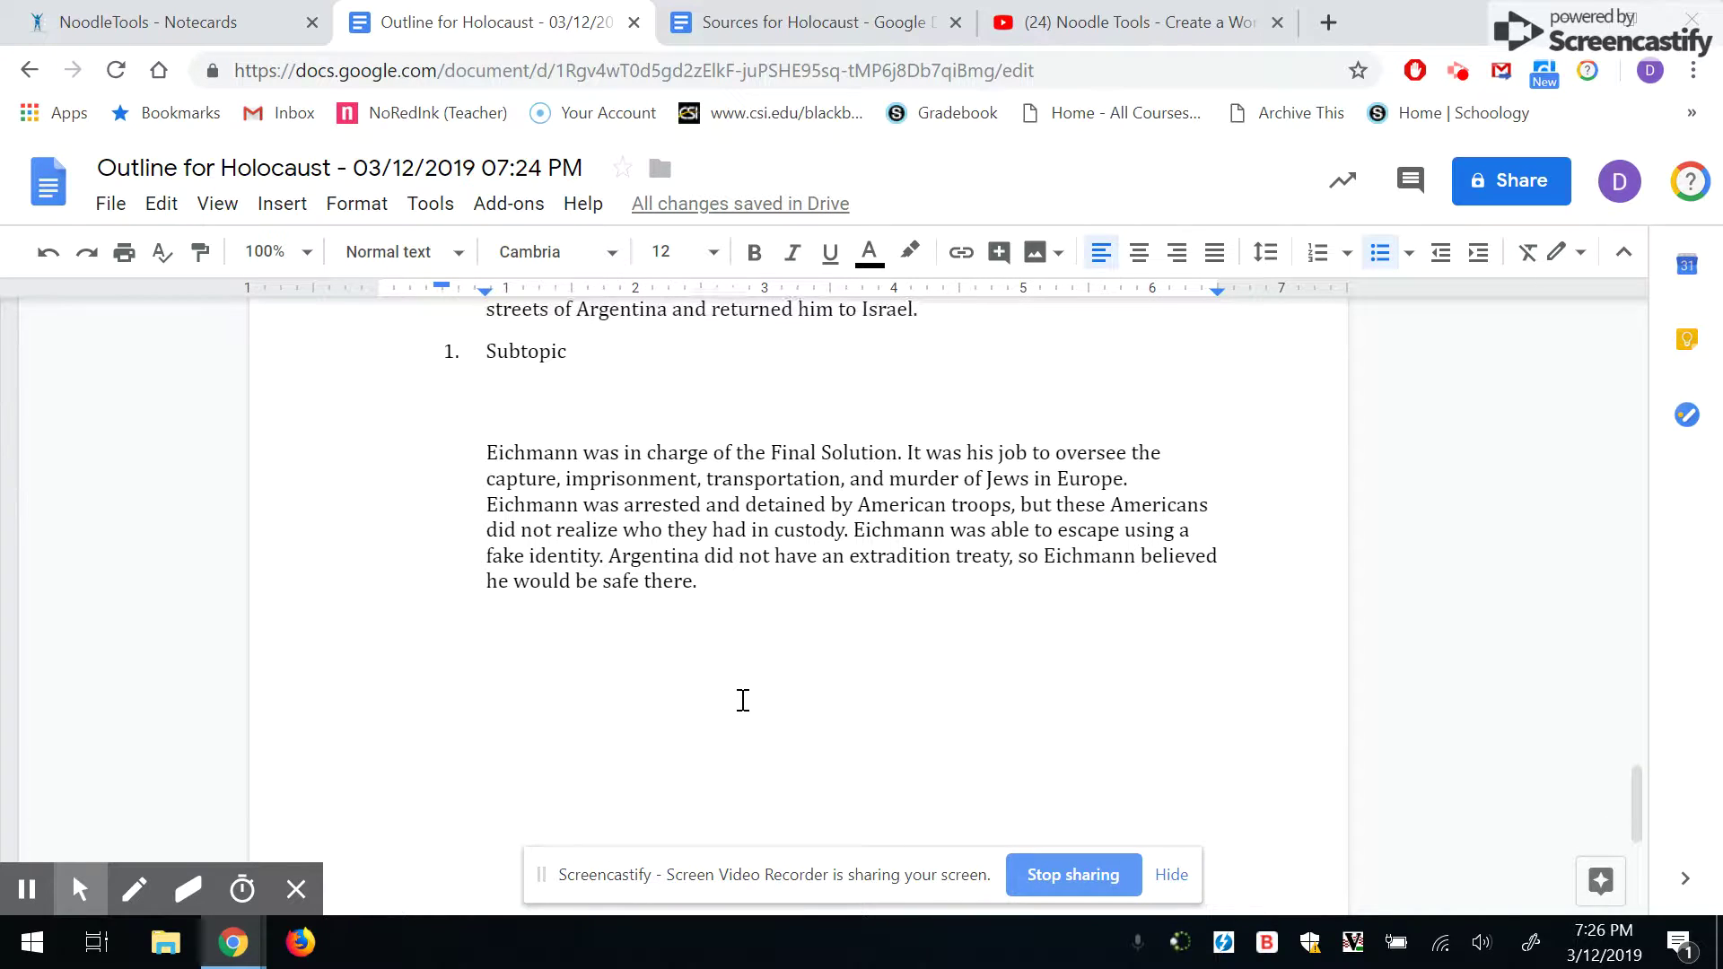
{"action": "left_click", "coordinate": [781, 598]}
{"action": "key", "text": "ctrl+v"}
Step: Copy the Kidnapping notecard's paraphrase and paste it after the auto factory sentence at the document's end
{"action": "scroll", "coordinate": [782, 597], "scroll_direction": "up", "scroll_amount": 7}
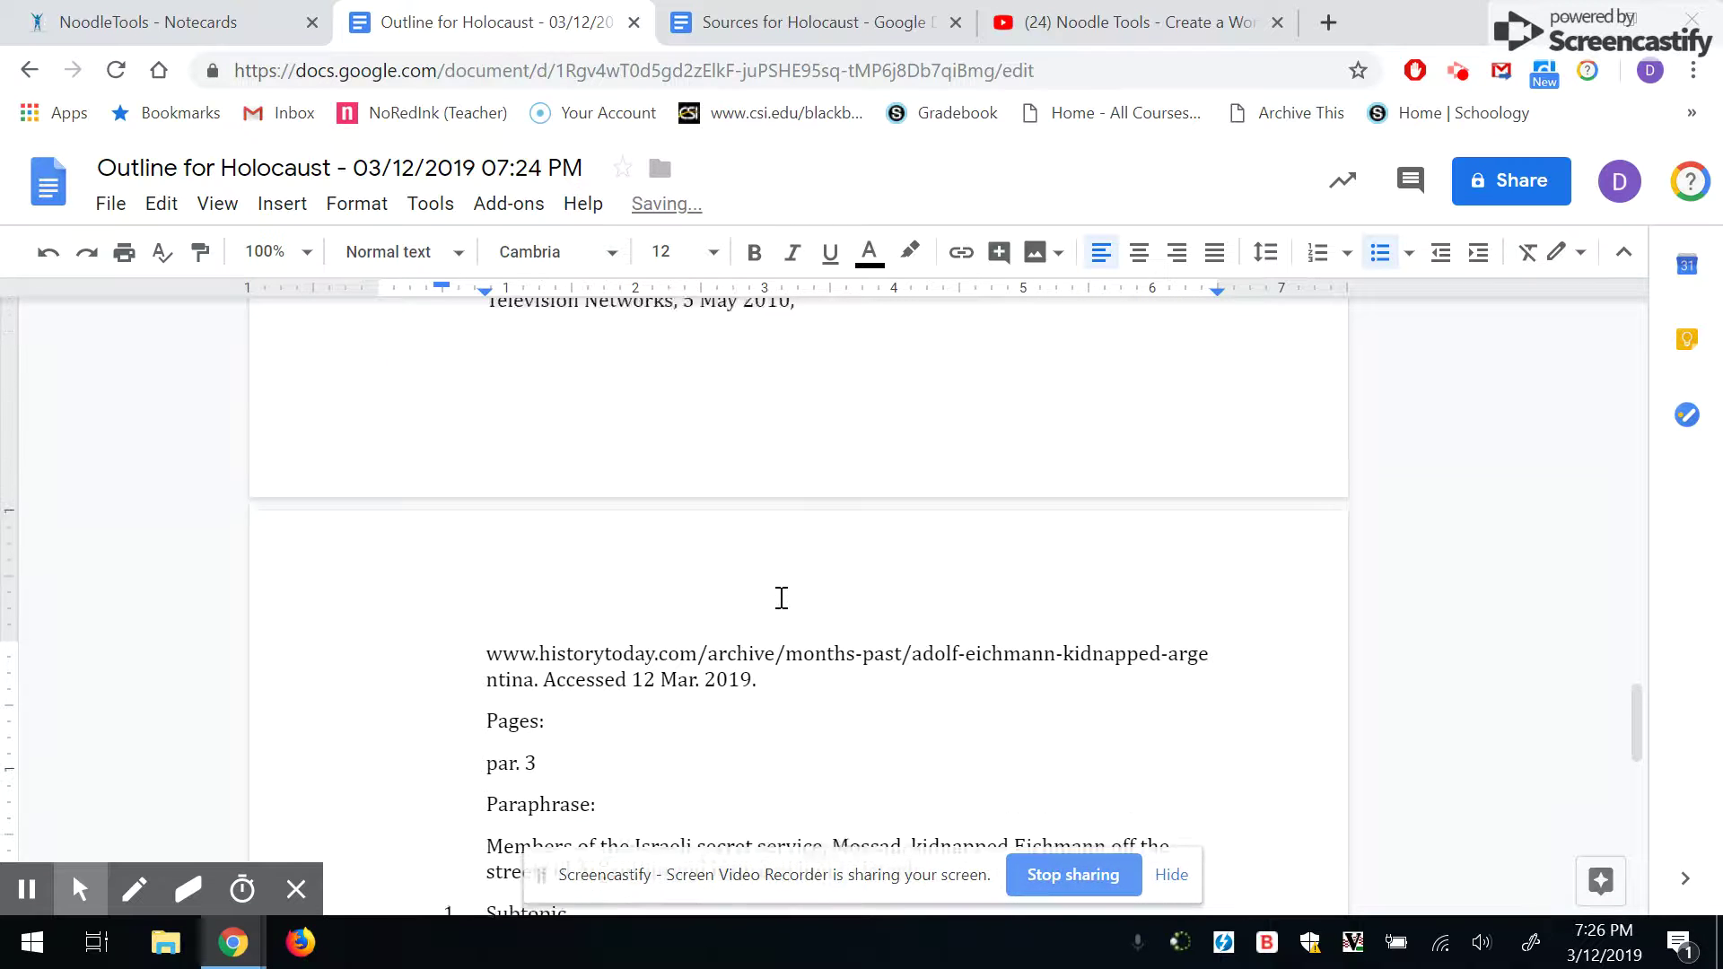
{"action": "scroll", "coordinate": [781, 598], "scroll_direction": "up", "scroll_amount": 5}
{"action": "scroll", "coordinate": [781, 598], "scroll_direction": "down", "scroll_amount": 7}
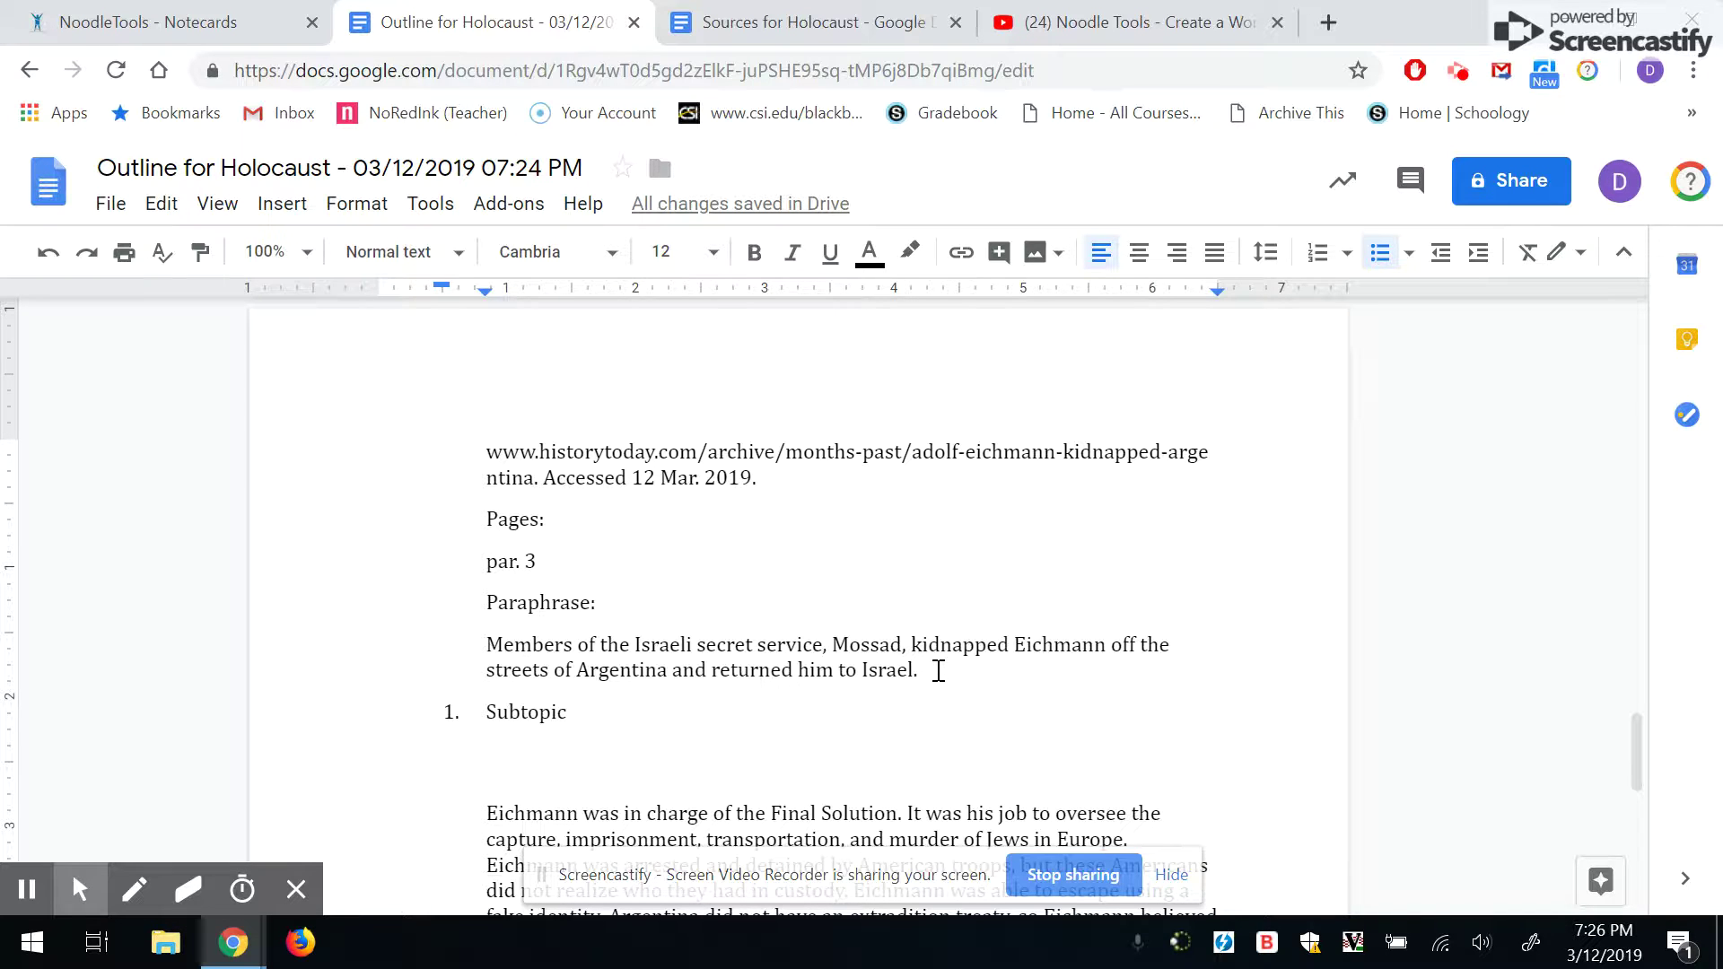
{"action": "left_click_drag", "start_coordinate": [933, 671], "coordinate": [482, 641]}
{"action": "key", "text": "ctrl+c"}
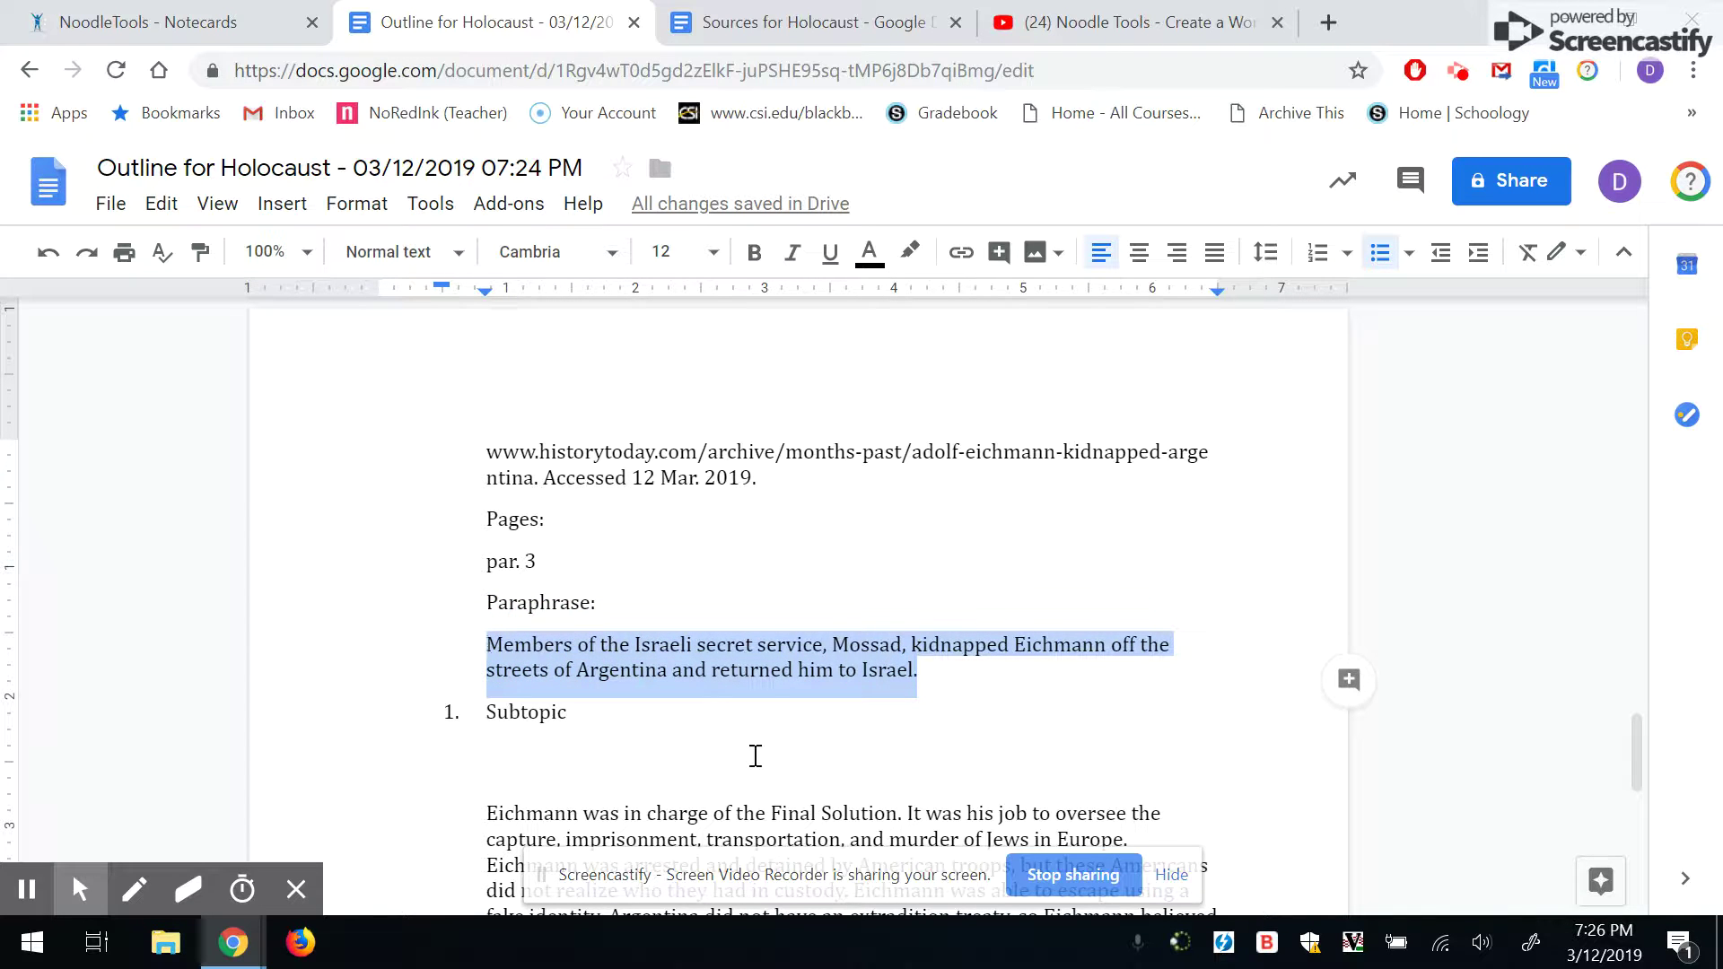
{"action": "scroll", "coordinate": [753, 753], "scroll_direction": "down", "scroll_amount": 4}
{"action": "left_click", "coordinate": [793, 570]}
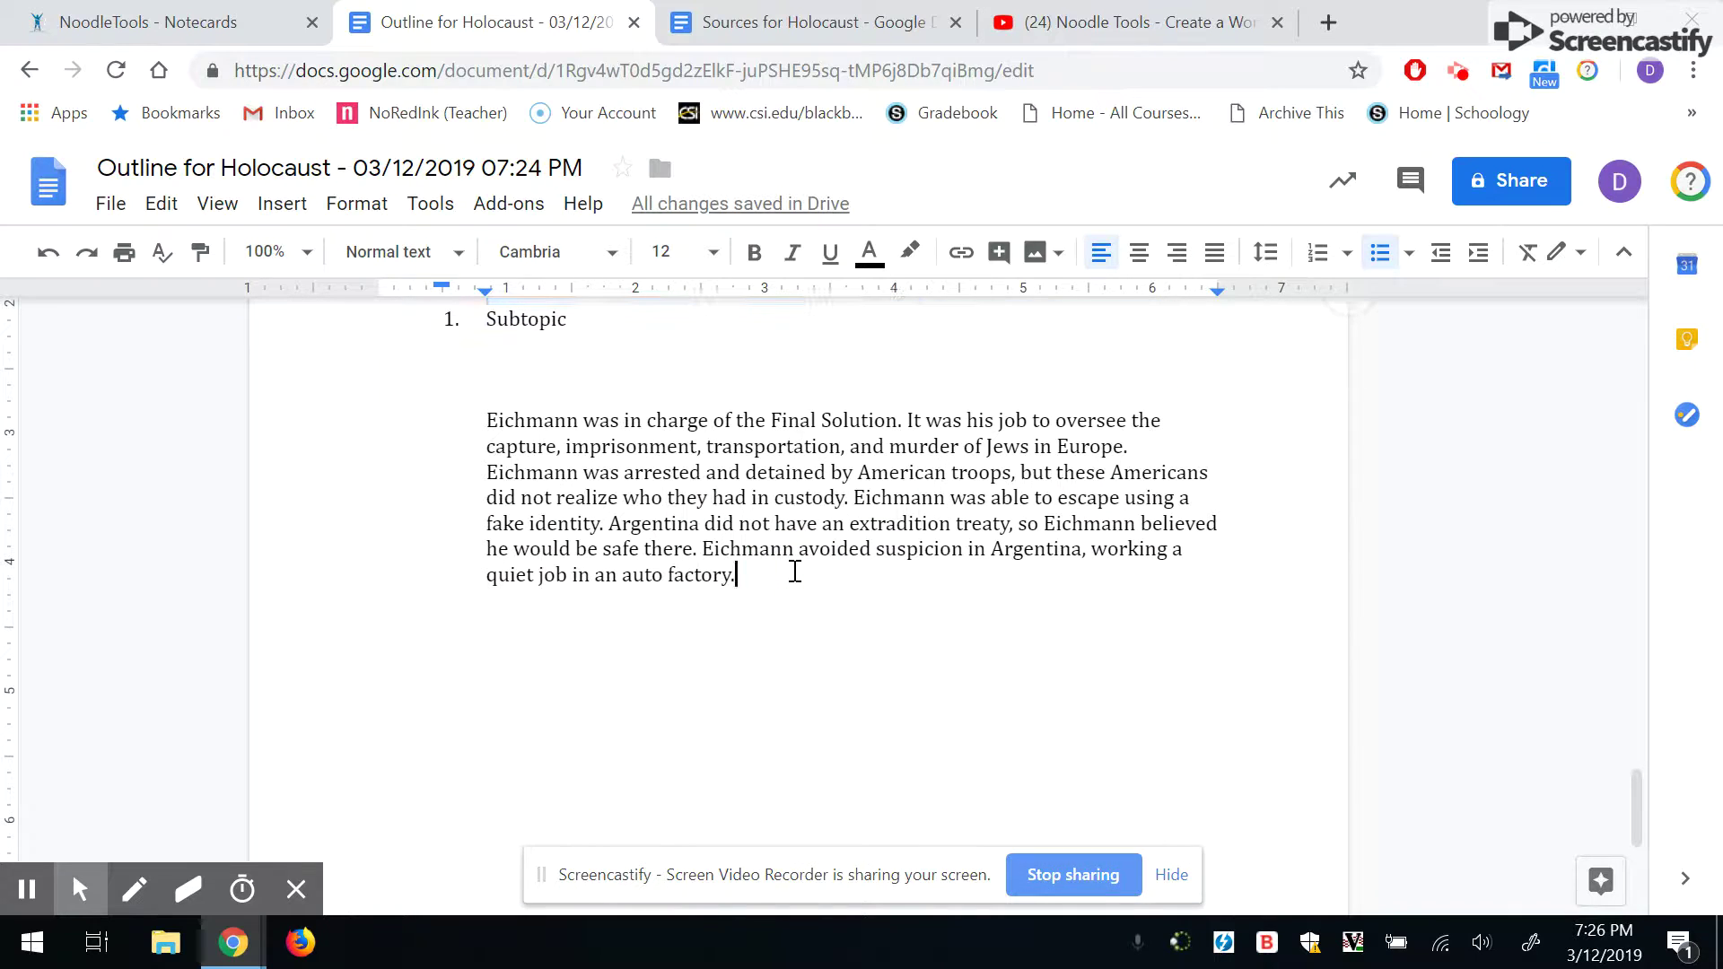
{"action": "key", "text": "ctrl+v"}
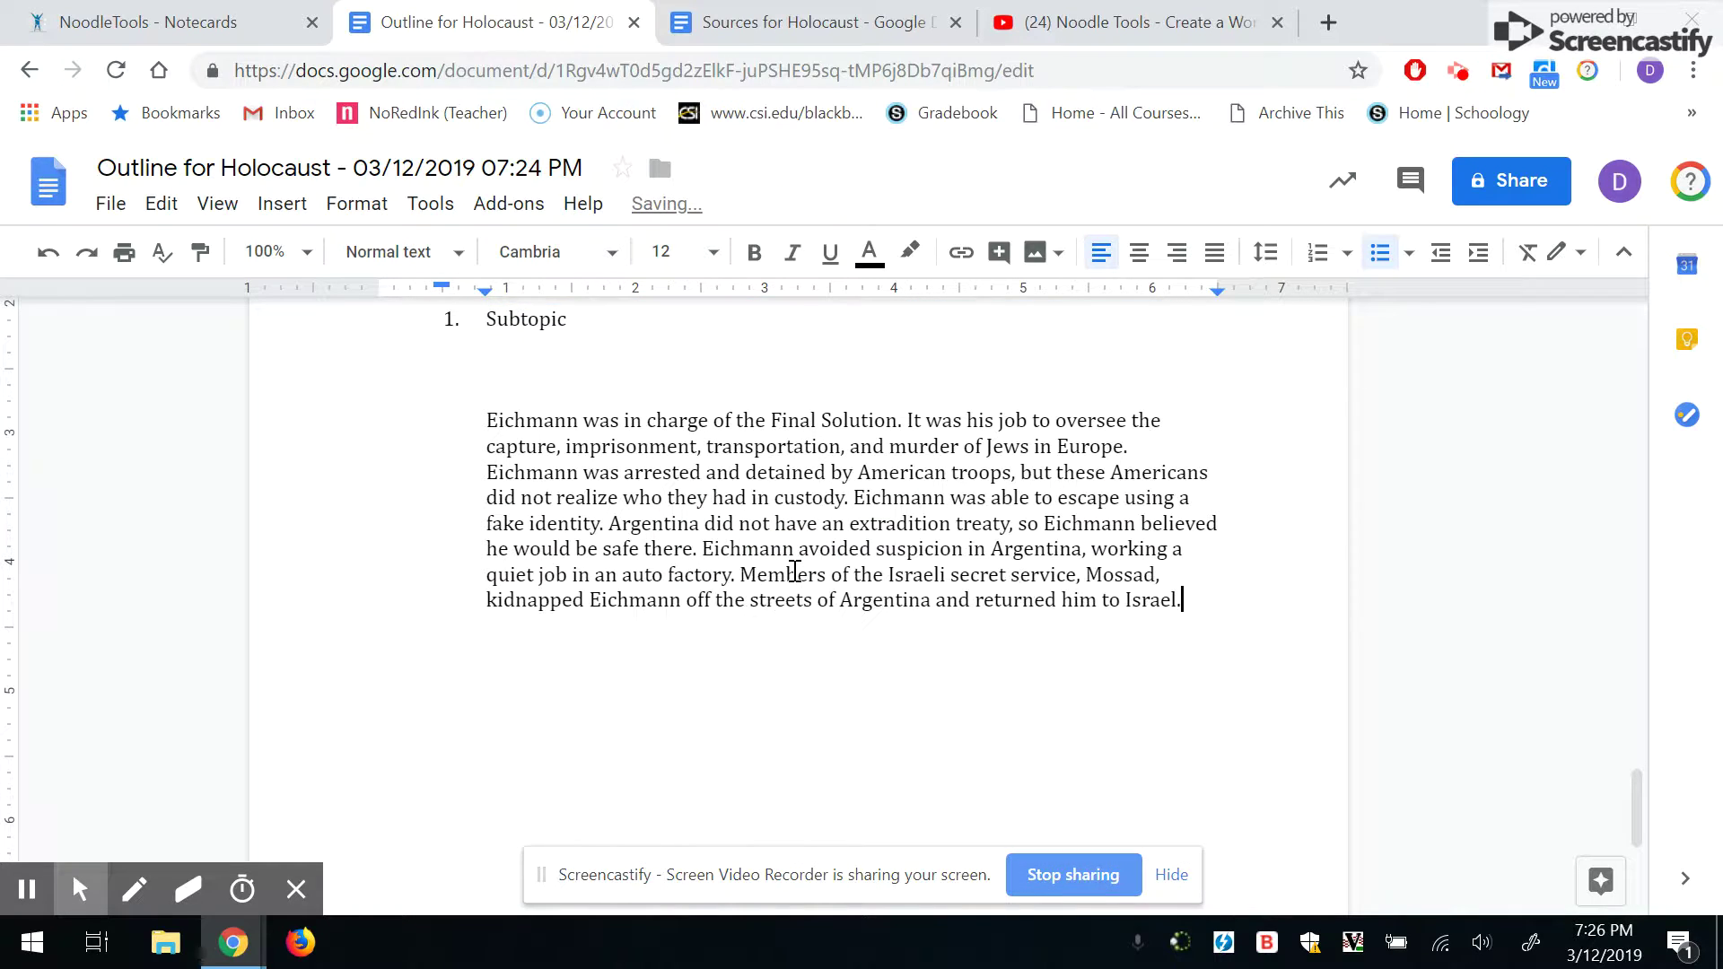